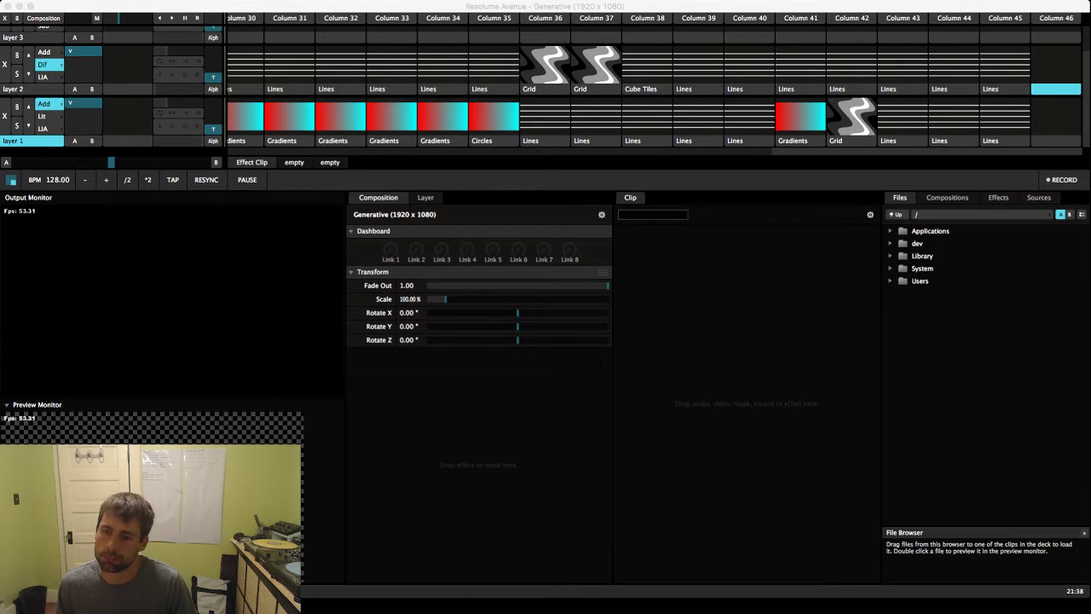
Switch to OBS, minimize its window and return to Resolume Avenue
key("super+Tab")
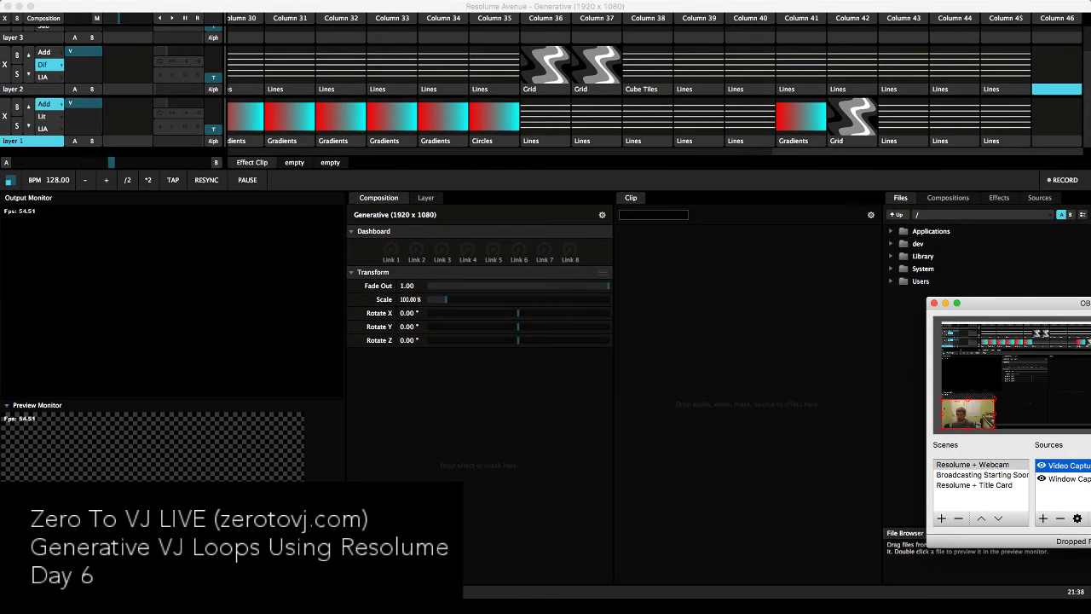
key("super+m")
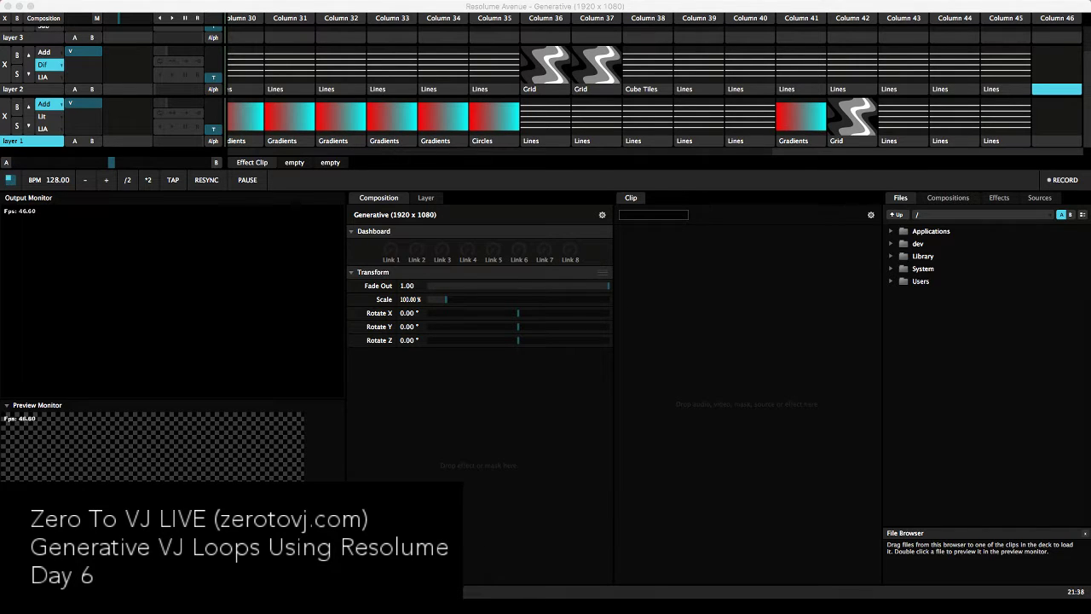
left_click(800, 12)
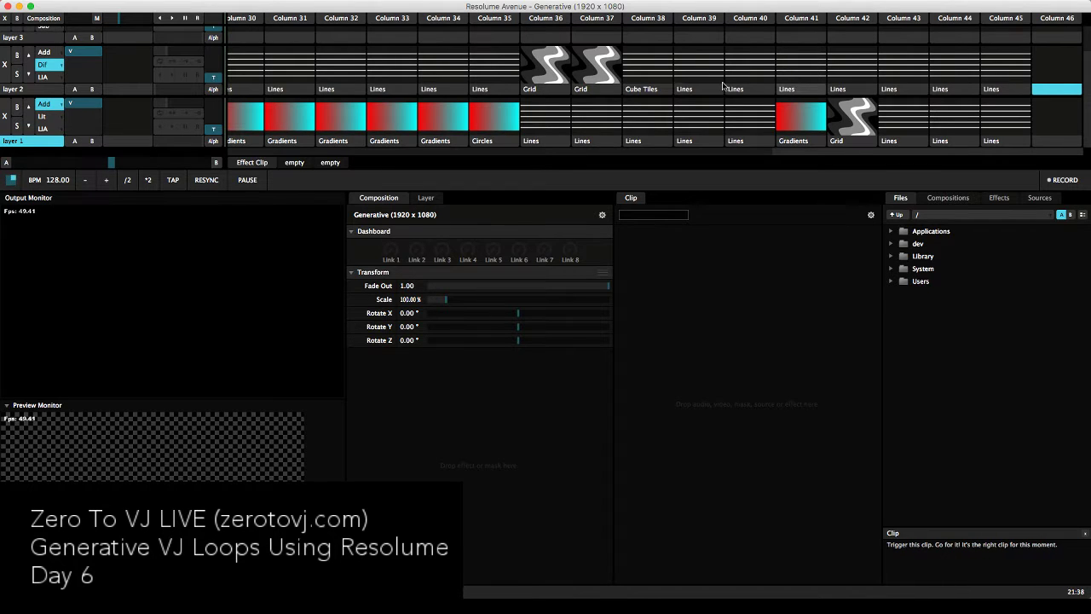
Look through the existing clips in the deck from Column 46 back to Column 1
scroll(723, 85, "up", 1)
scroll(648, 85, "left", 8)
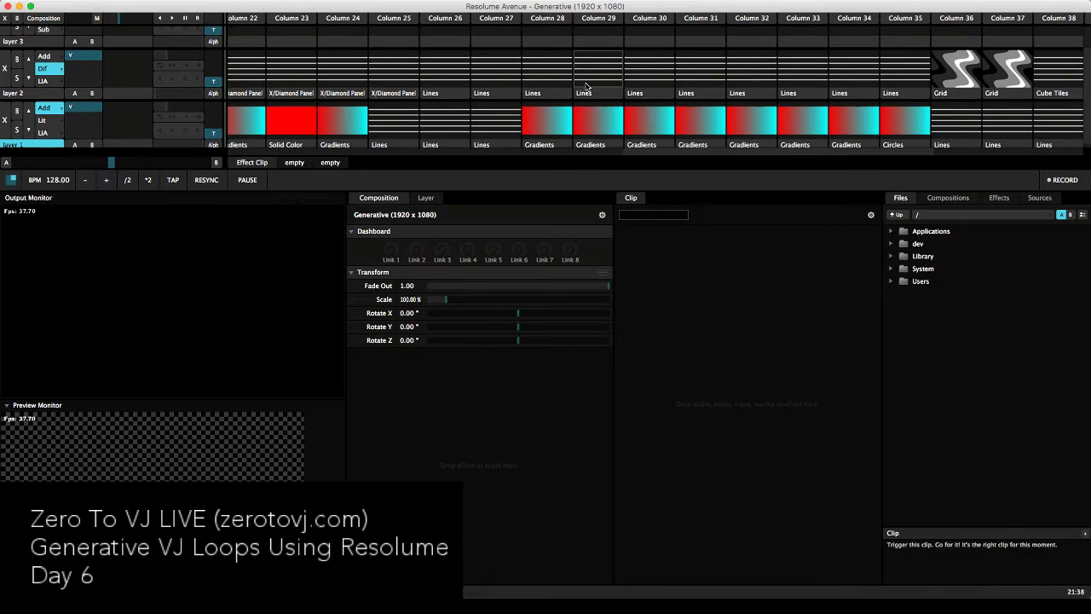
scroll(586, 85, "down", 1)
scroll(585, 85, "left", 20)
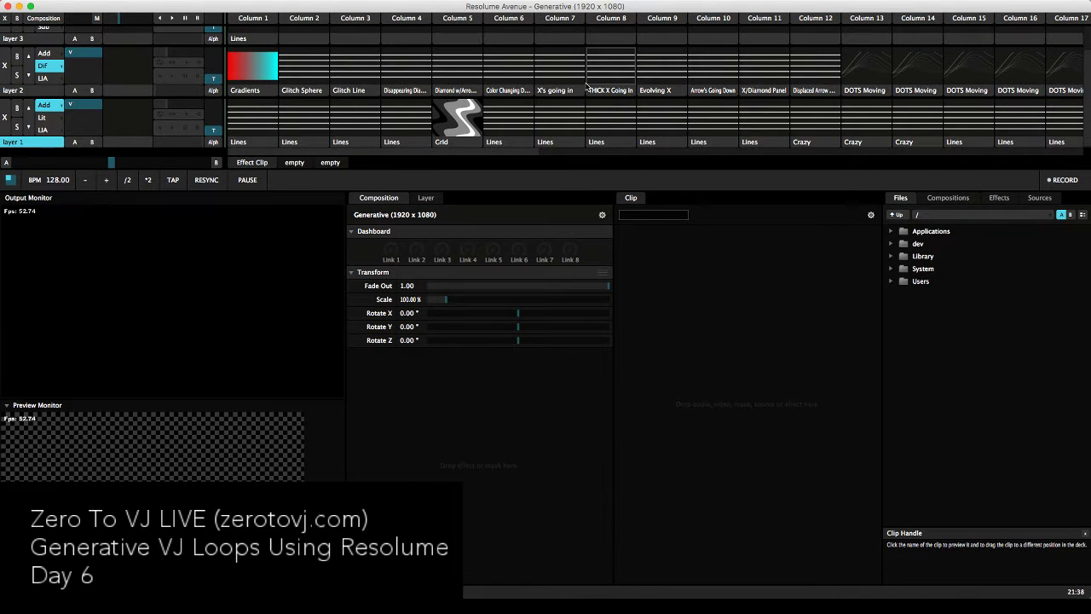
scroll(585, 86, "right", 20)
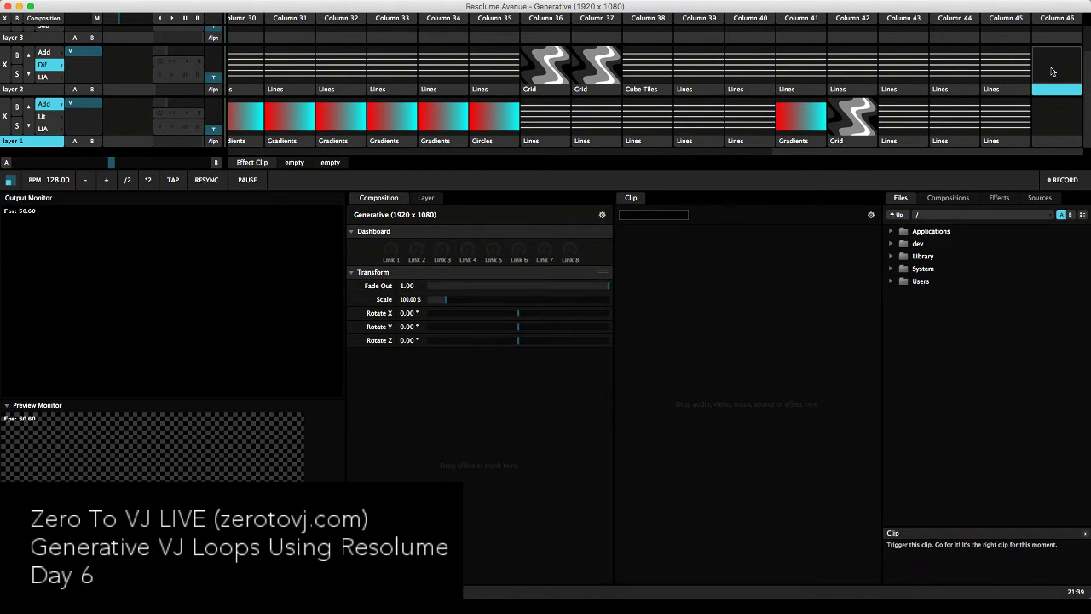
Load the Lines source into the empty layer 2 slot of Column 46, trigger it and set its Fuzzyness to 0.00
left_click(1039, 197)
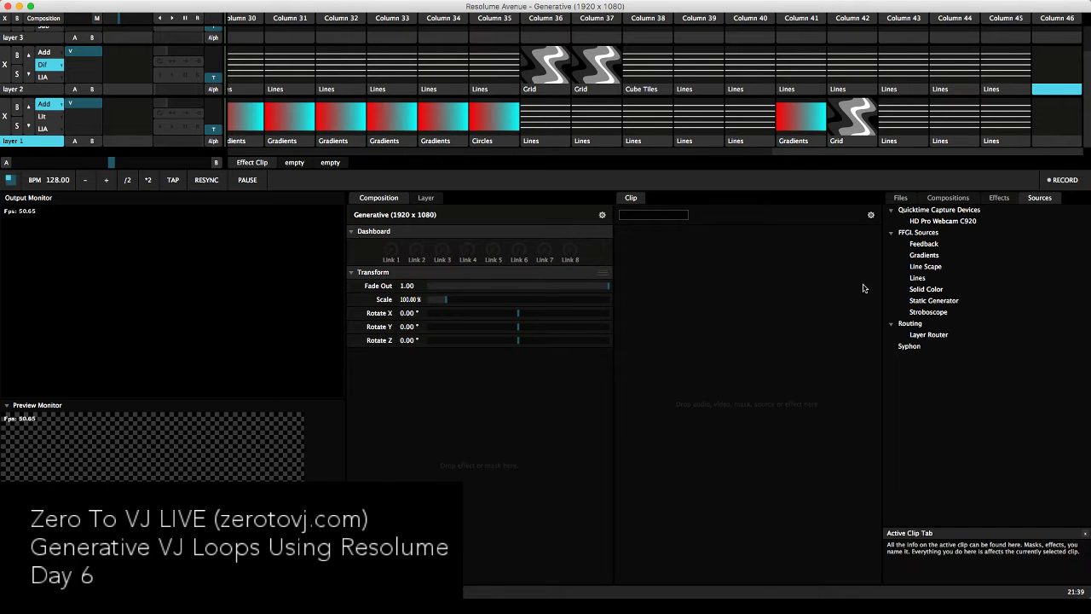
left_click_drag(921, 280, 1054, 75)
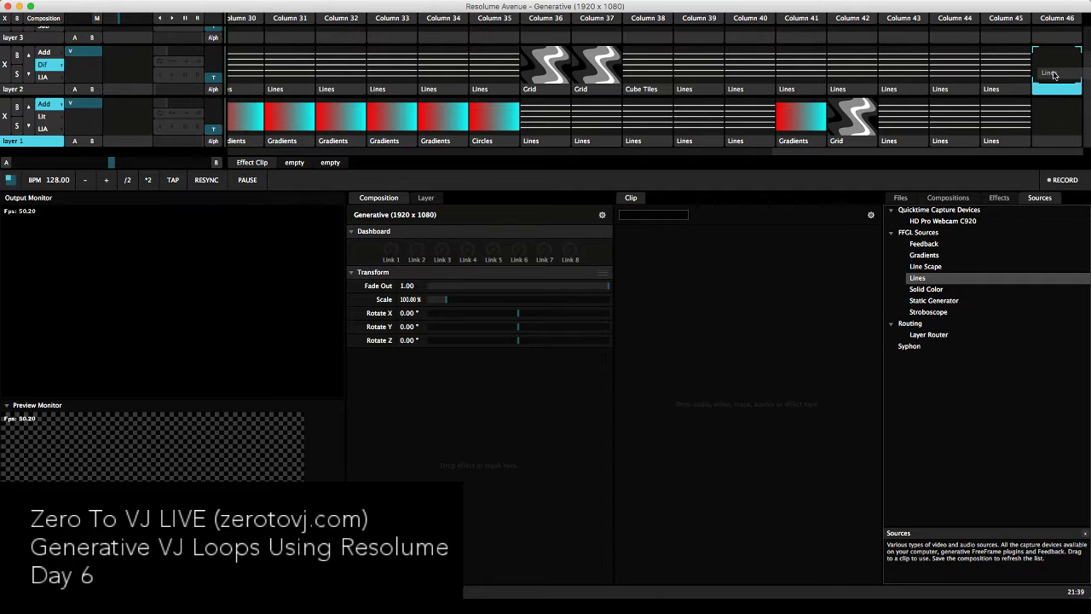
left_click(1054, 75)
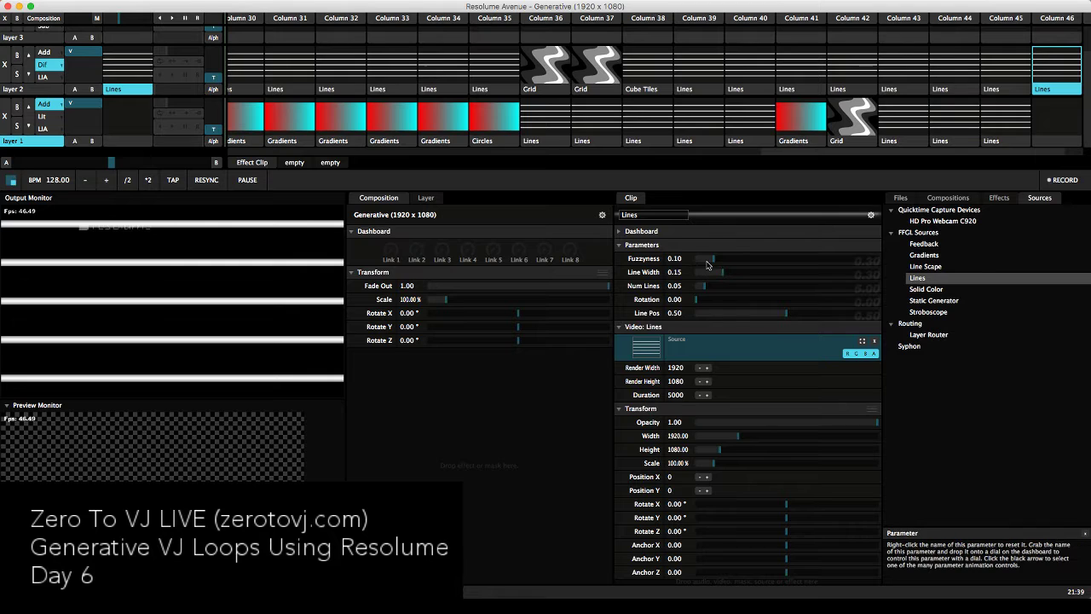
left_click_drag(705, 265, 687, 265)
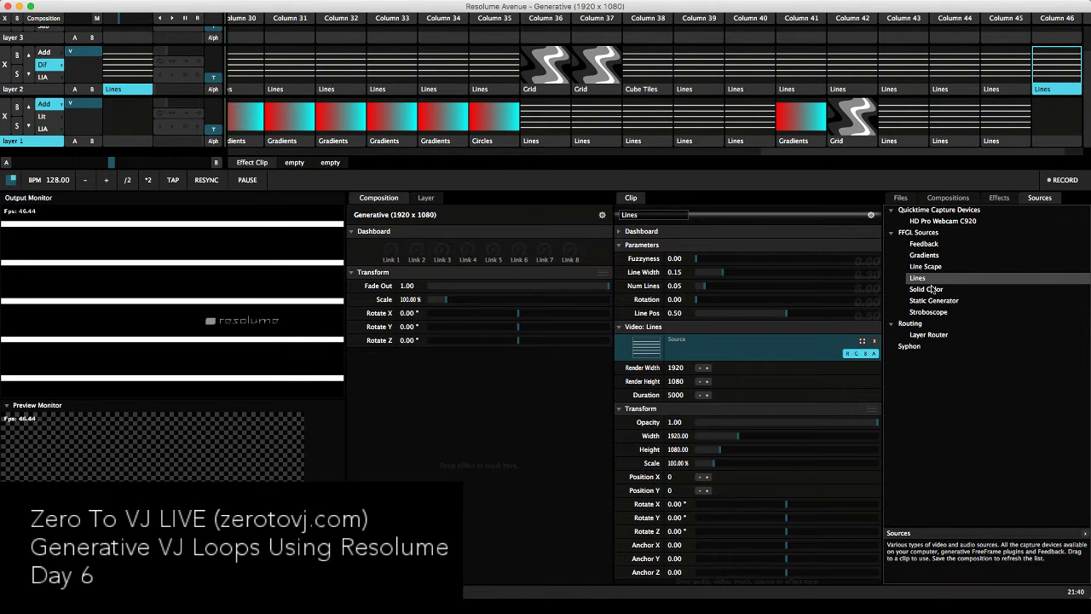
Apply the Point Grid video effect to the Lines clip in layer 2, Column 46
left_click(998, 199)
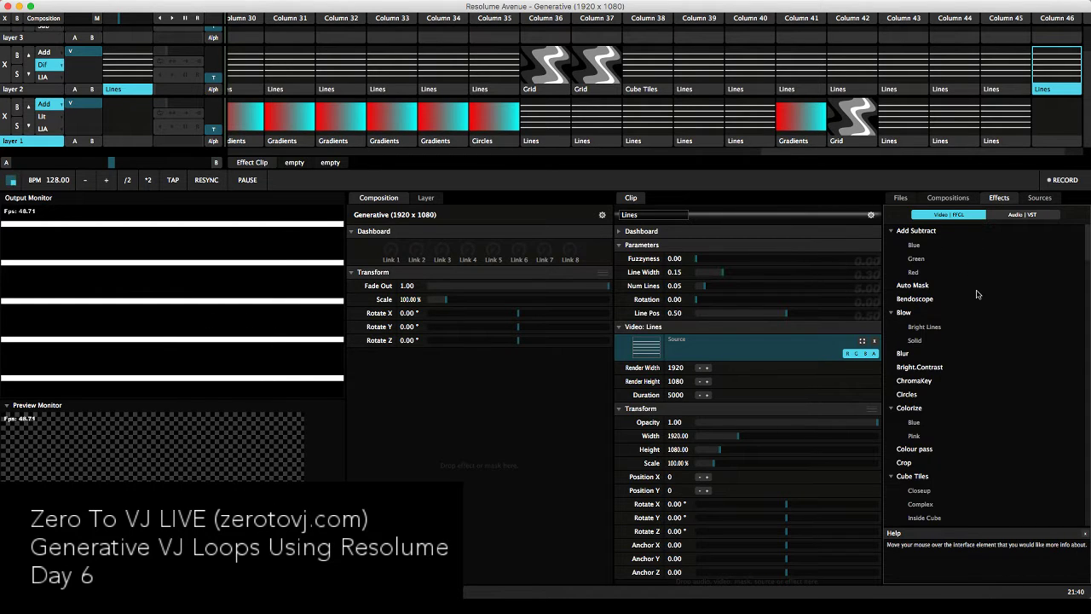
scroll(978, 294, "down", 1)
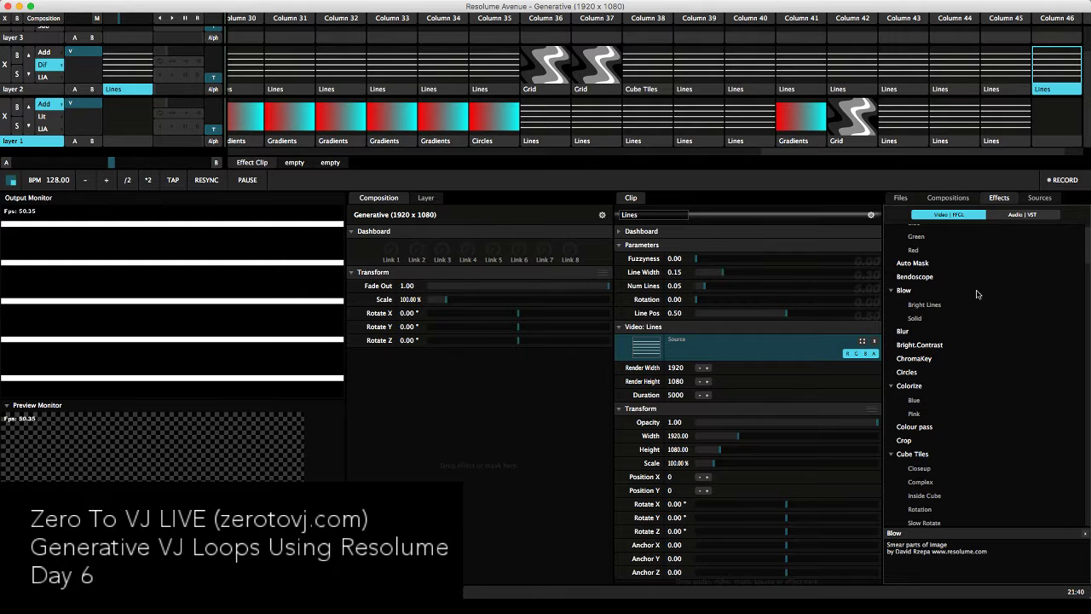
scroll(978, 294, "down", 3)
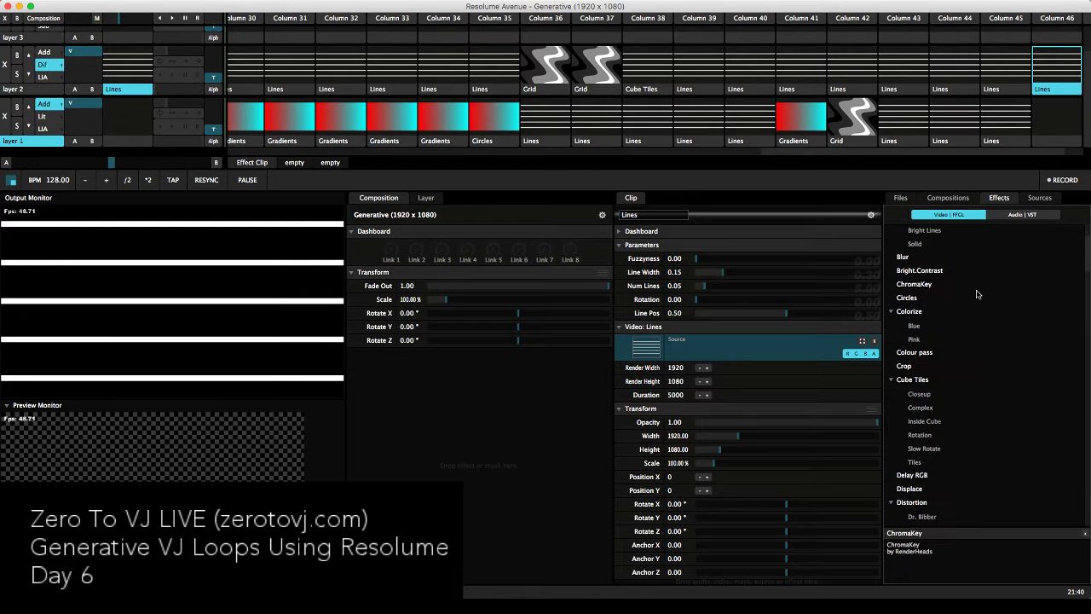
scroll(938, 433, "down", 7)
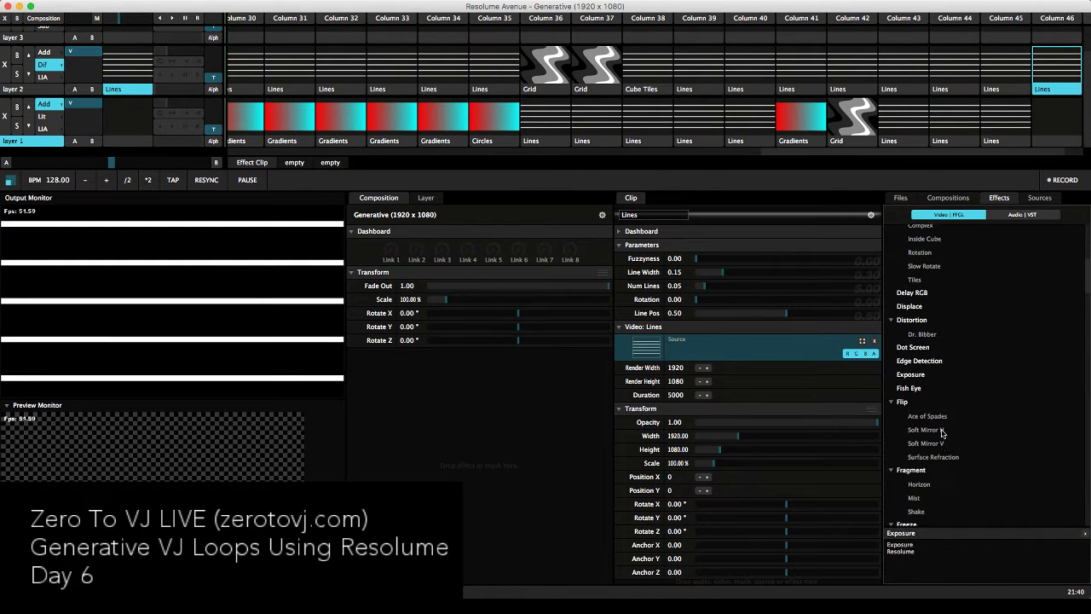
scroll(942, 433, "down", 4)
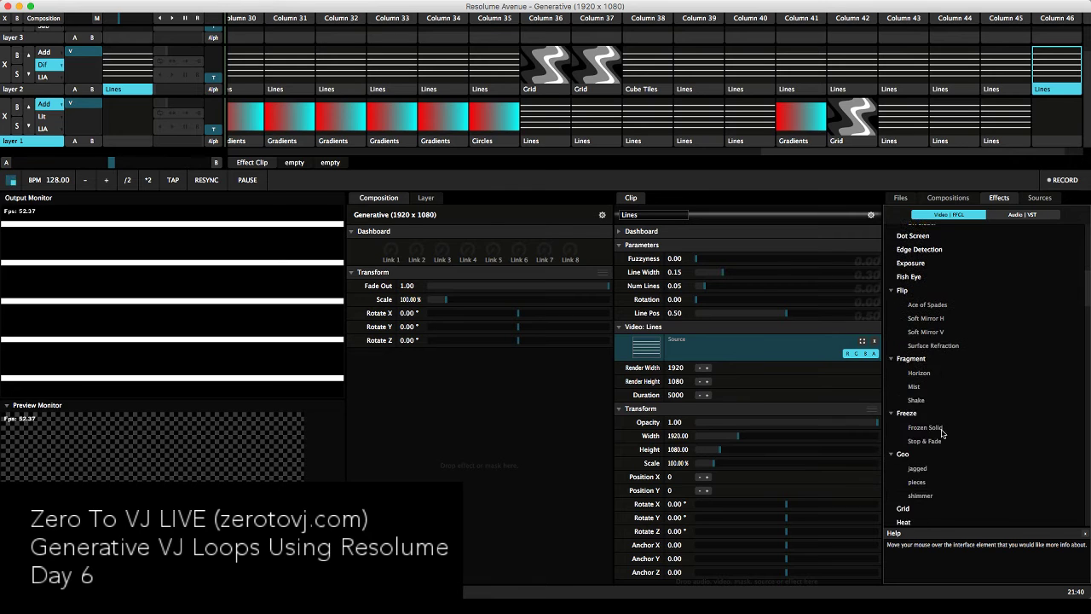
scroll(938, 436, "down", 3)
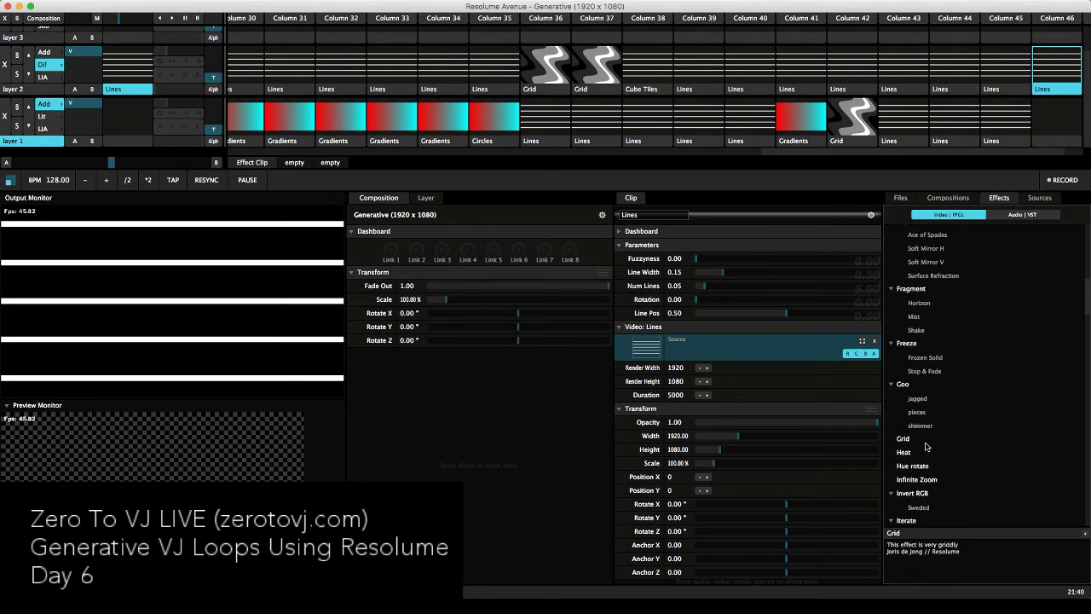
scroll(927, 445, "down", 5)
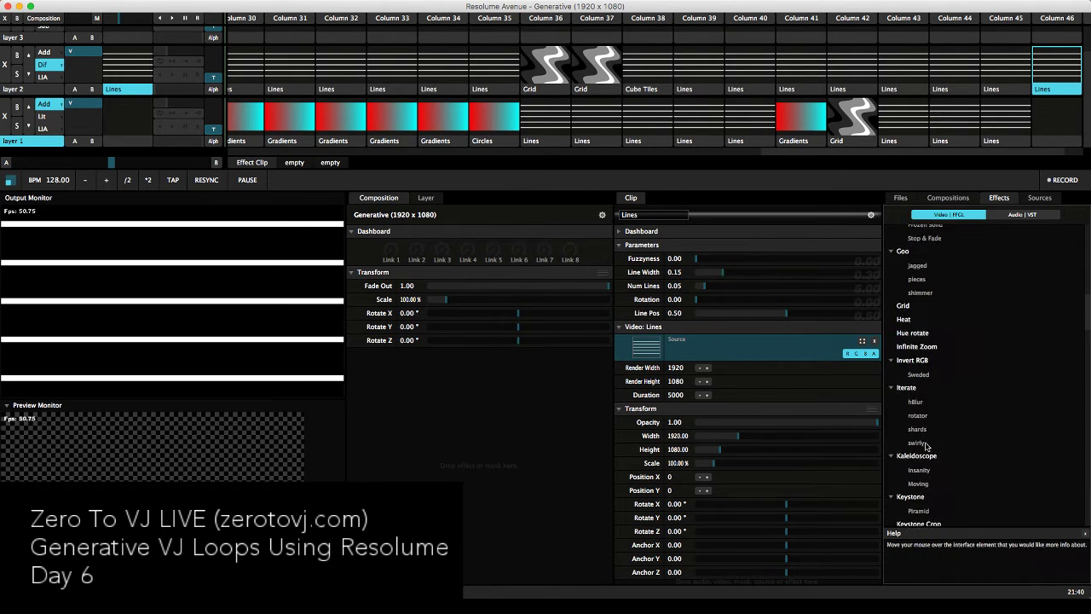
scroll(926, 445, "down", 5)
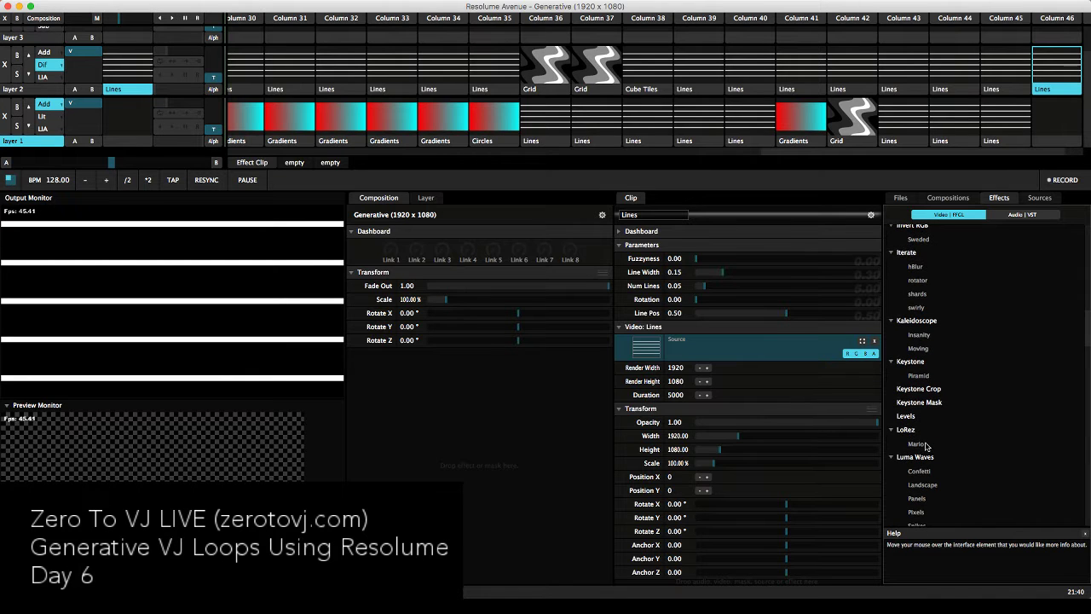
scroll(920, 452, "down", 3)
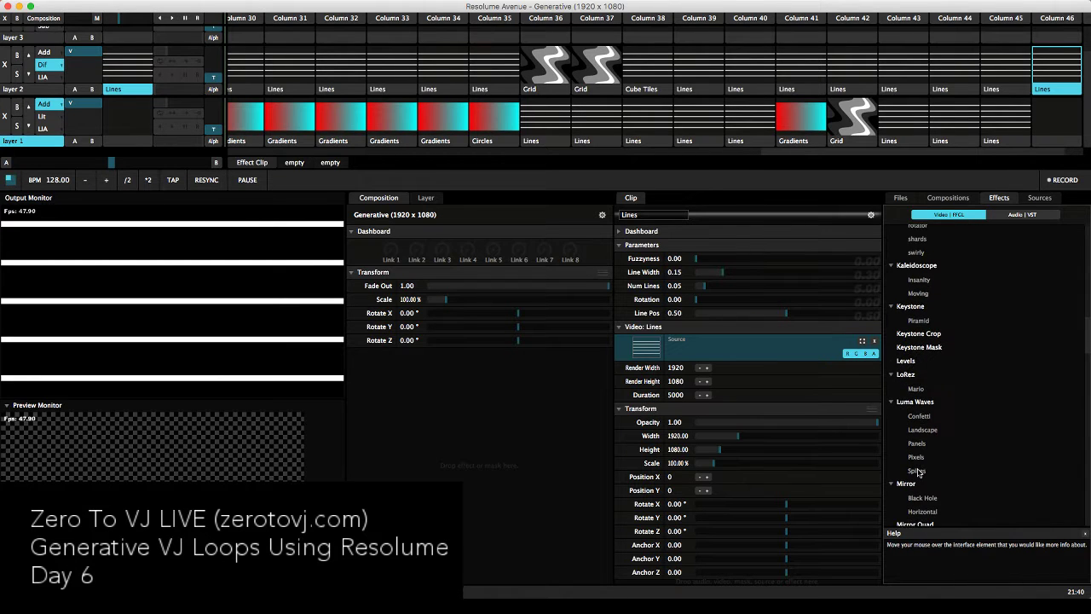
scroll(919, 452, "down", 8)
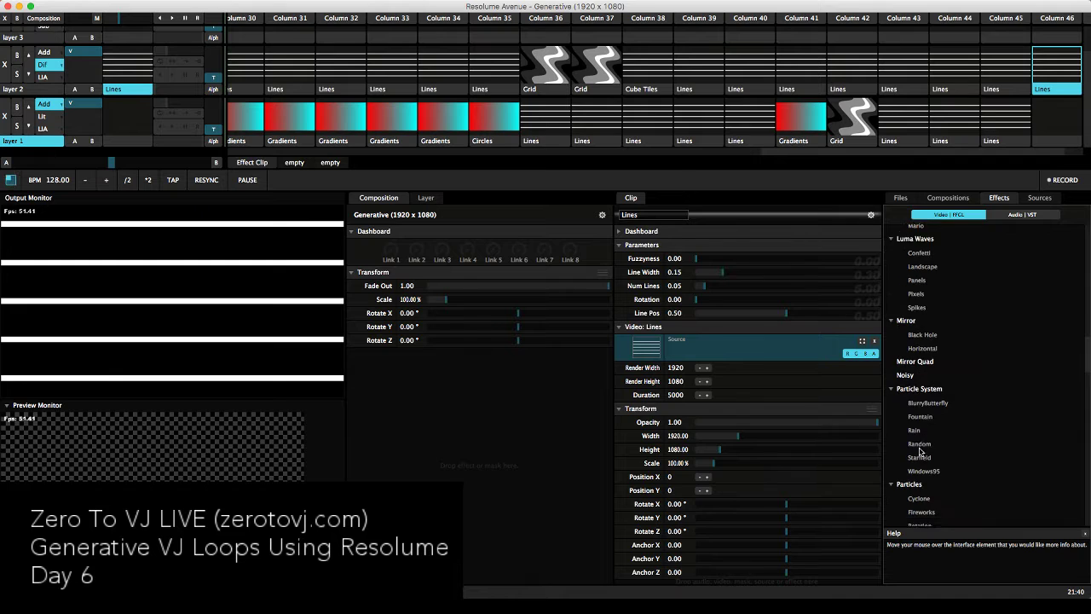
scroll(921, 452, "down", 6)
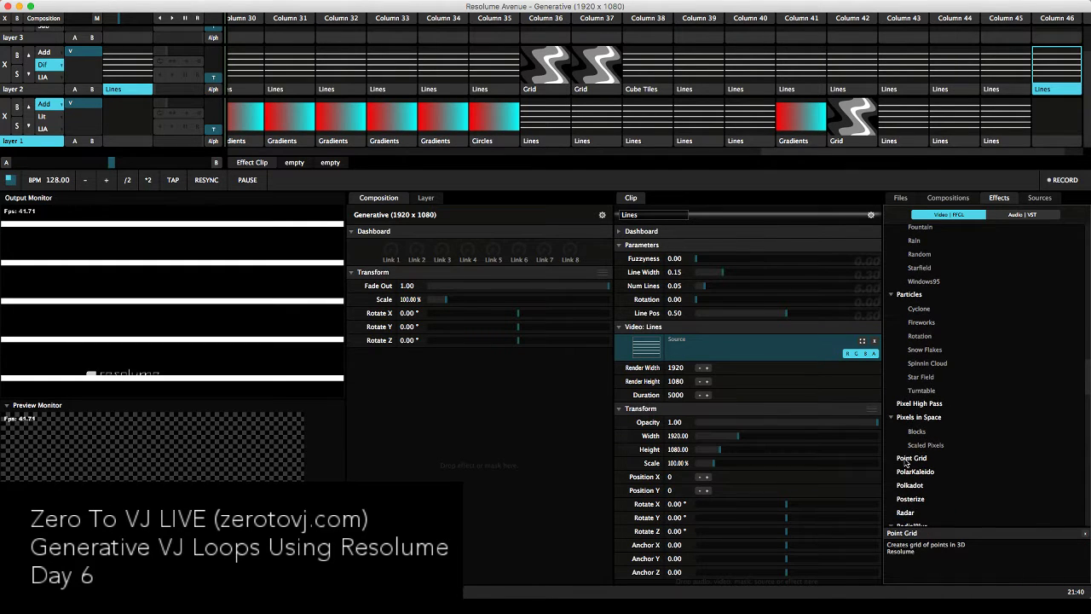
scroll(907, 465, "down", 2)
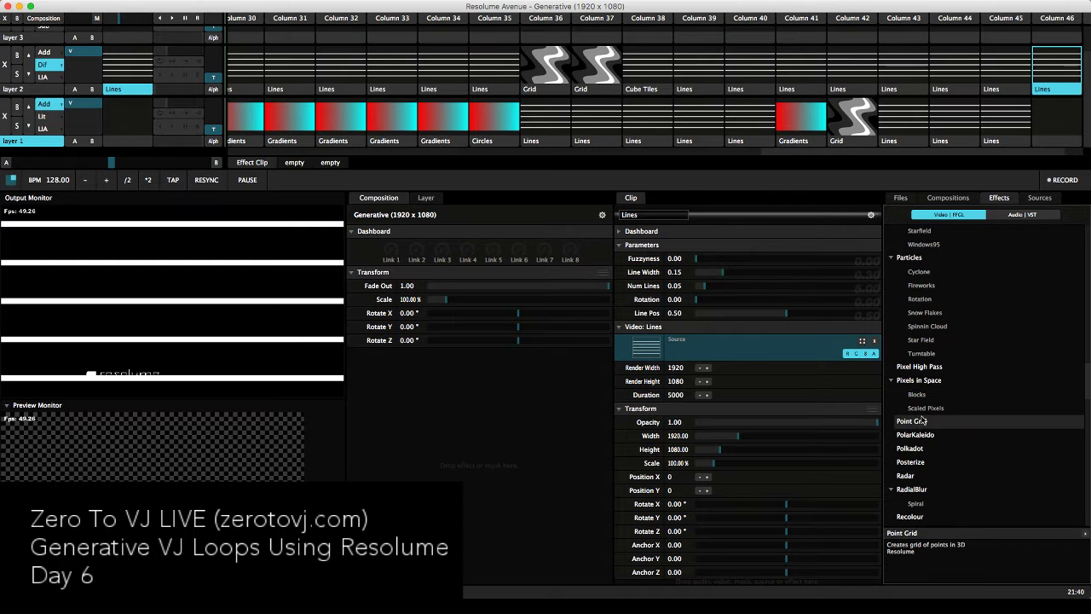
left_click_drag(923, 420, 1065, 76)
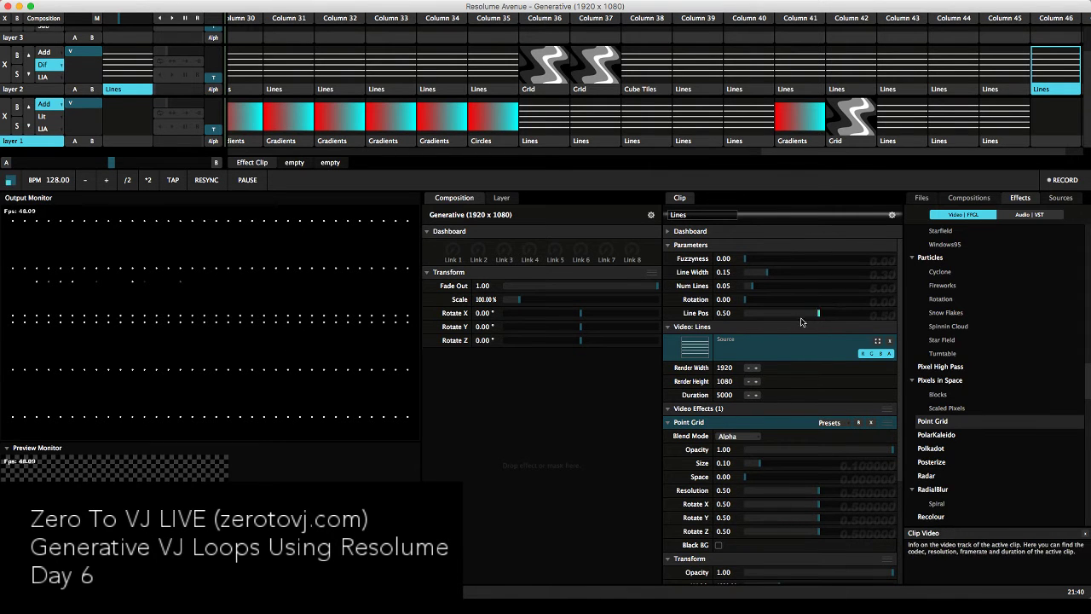
Try the Lines source with Line Pos at 0.56 and Rotation at 0.50, and return Rotation to 0.00
mouse_move(819, 315)
left_mouse_down()
mouse_move(786, 317)
mouse_move(846, 318)
mouse_move(827, 323)
left_mouse_up()
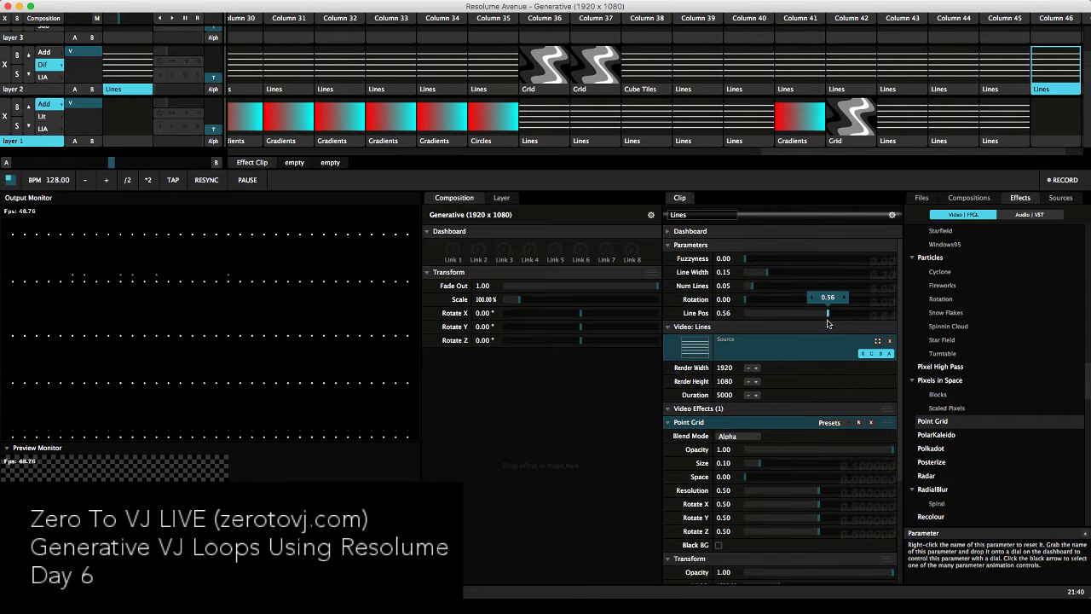
left_click_drag(748, 303, 820, 318)
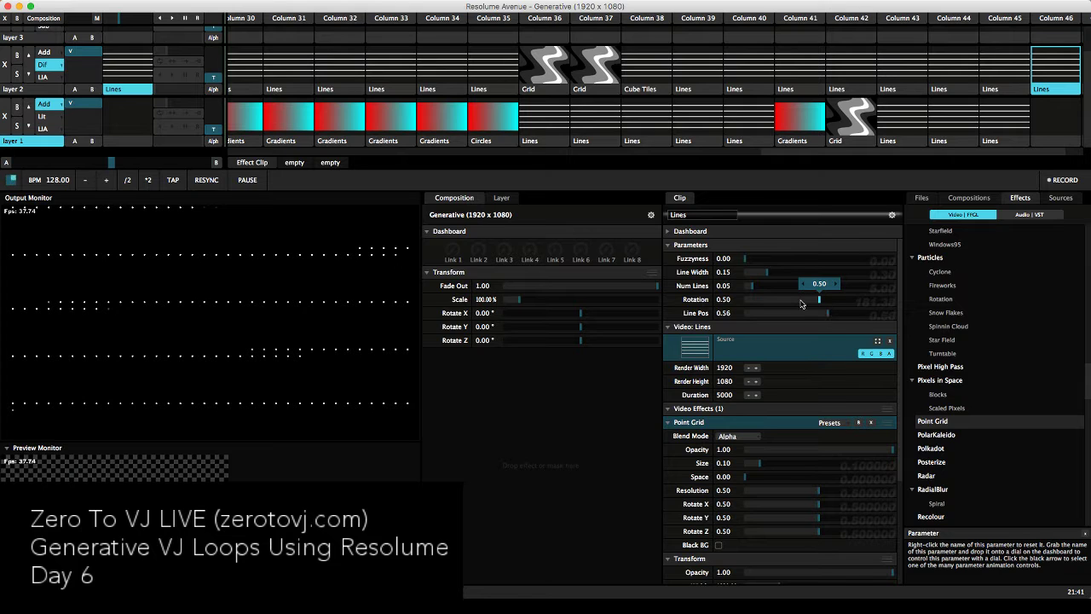
left_click(814, 300)
left_click_drag(814, 300, 743, 302)
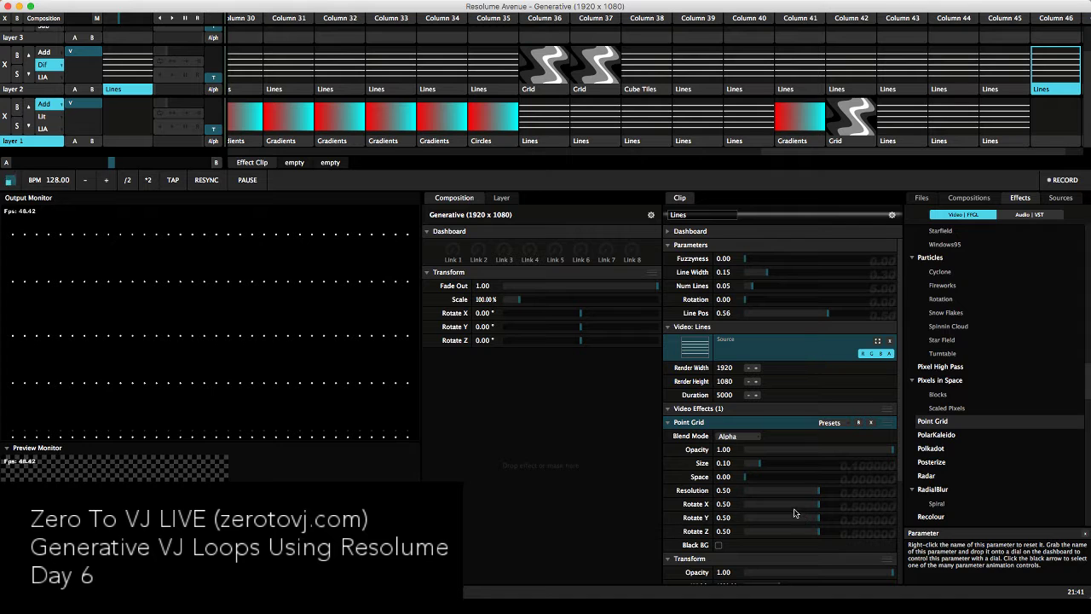
Tilt the dot grid by setting Point Grid's Rotate Y to 0.80, and set its Size to 0.17
left_click_drag(816, 503, 798, 523)
mouse_move(799, 523)
left_mouse_down()
mouse_move(832, 532)
mouse_move(775, 541)
mouse_move(818, 536)
mouse_move(793, 518)
mouse_move(833, 515)
mouse_move(818, 518)
left_mouse_up()
left_click_drag(820, 519, 793, 525)
left_click_drag(745, 478, 770, 463)
left_click_drag(795, 517, 864, 512)
Set the Lines source's Num Lines to 0.08, Line Pos to 0.13 and Line Width to 0.43
mouse_move(752, 286)
left_mouse_down()
mouse_move(763, 290)
mouse_move(748, 301)
left_mouse_up()
left_click_drag(748, 300, 765, 320)
double_click(787, 302)
left_click_drag(758, 272, 810, 271)
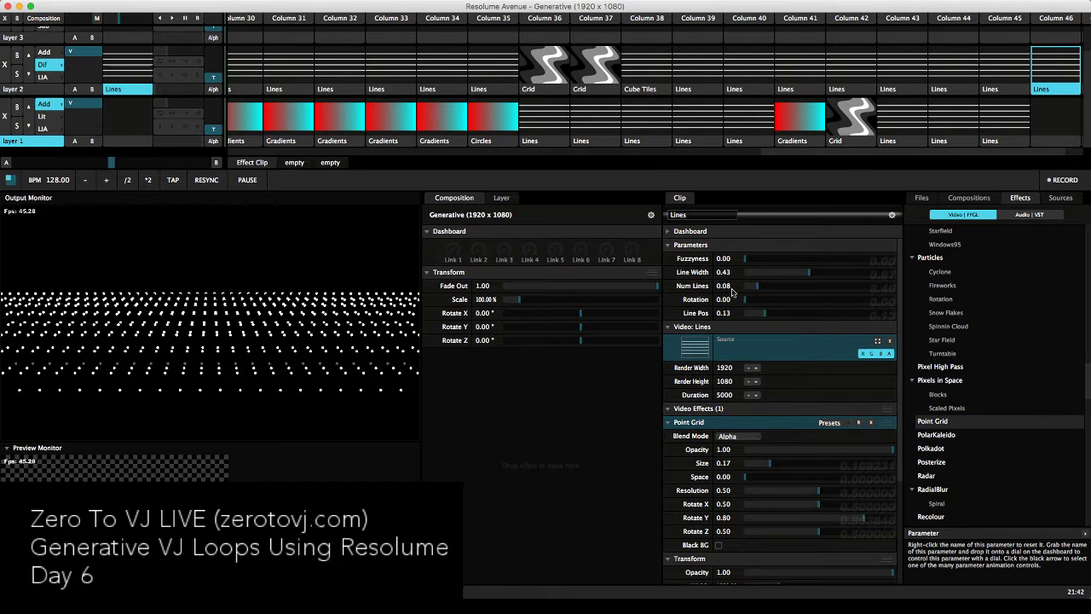
Refine the dot pattern with Num Lines at 0.21, Line Pos at 0.29 and Point Grid's Rotate Y at 0.82
left_click_drag(750, 289, 776, 289)
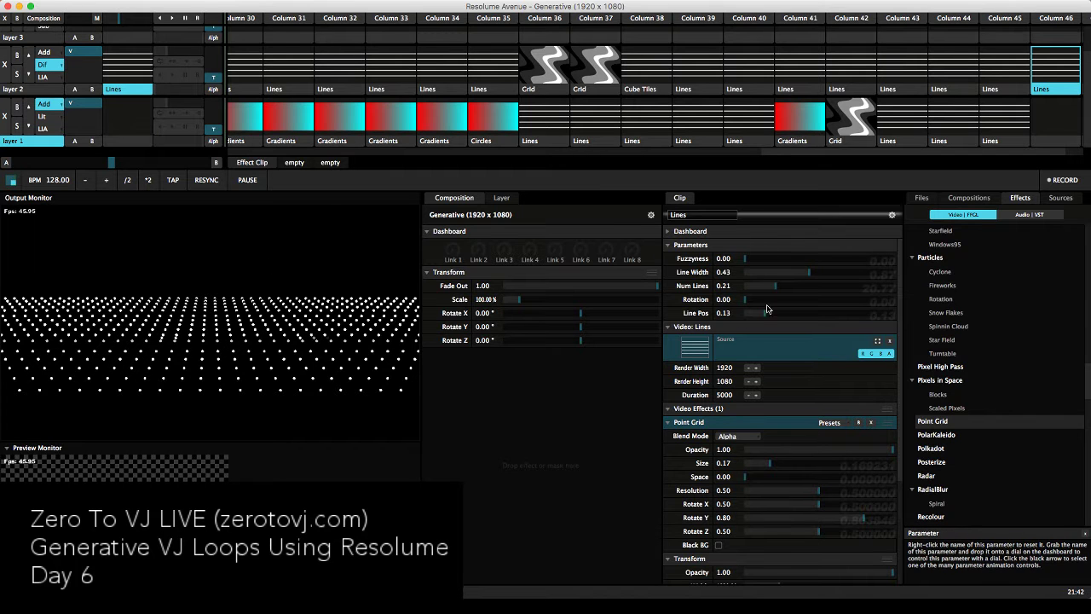
left_click_drag(765, 315, 789, 314)
mouse_move(844, 518)
left_mouse_down()
mouse_move(831, 517)
mouse_move(865, 517)
left_mouse_up()
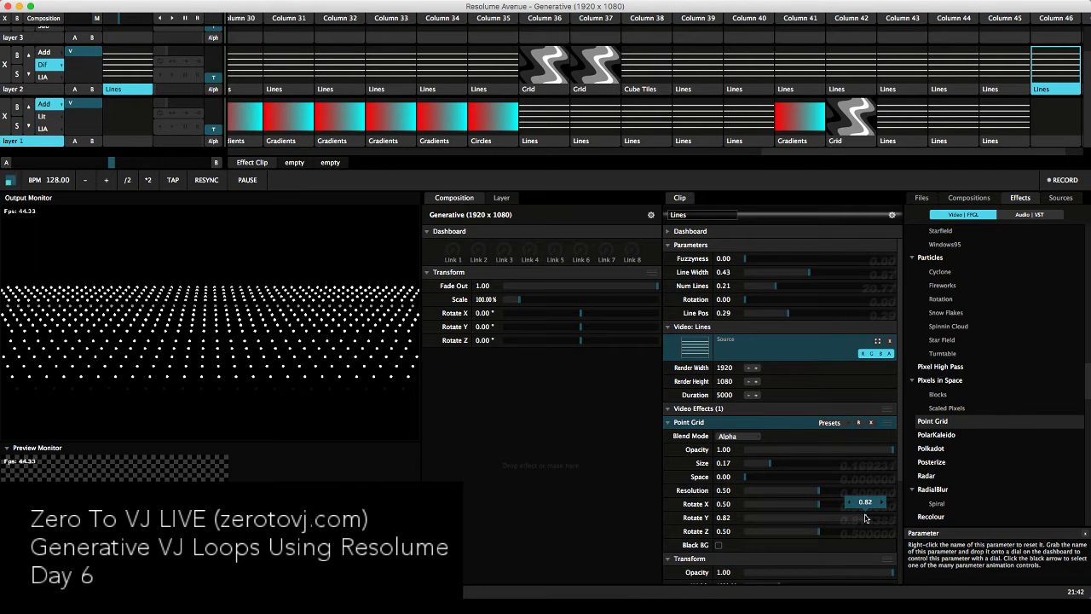
left_click_drag(865, 517, 866, 517)
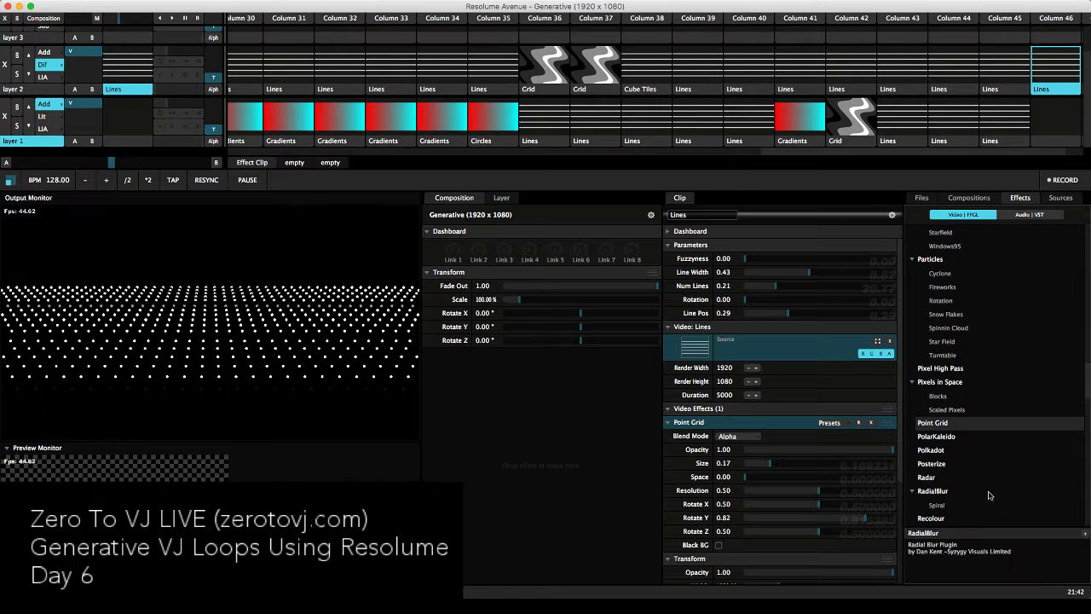
Add the Mirror effect after Point Grid on the clip, with X at 0.00 and Y at 0.50
scroll(989, 495, "up", 10)
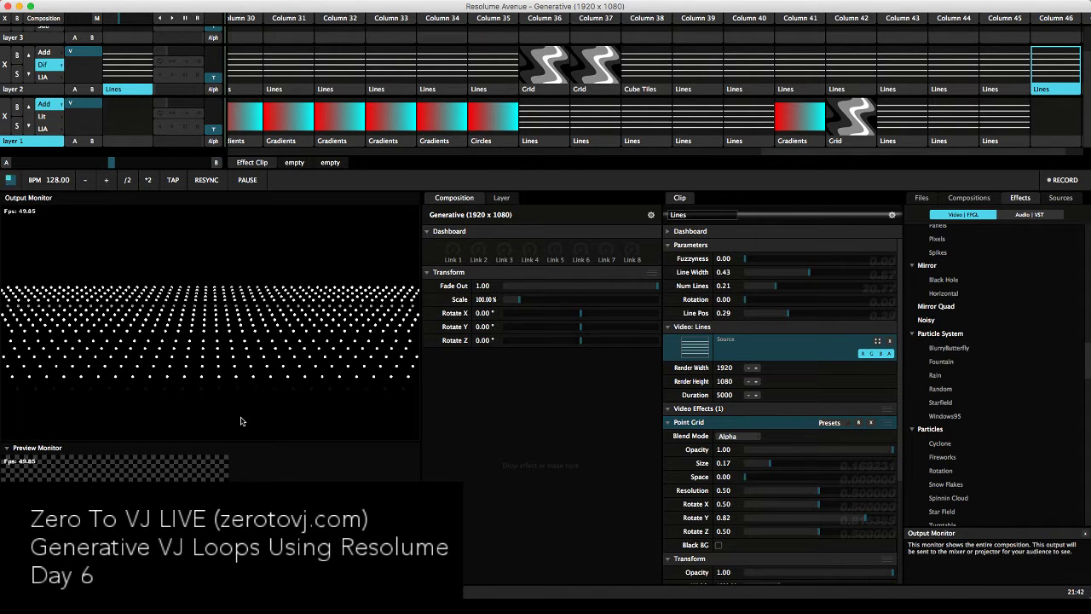
scroll(946, 340, "up", 3)
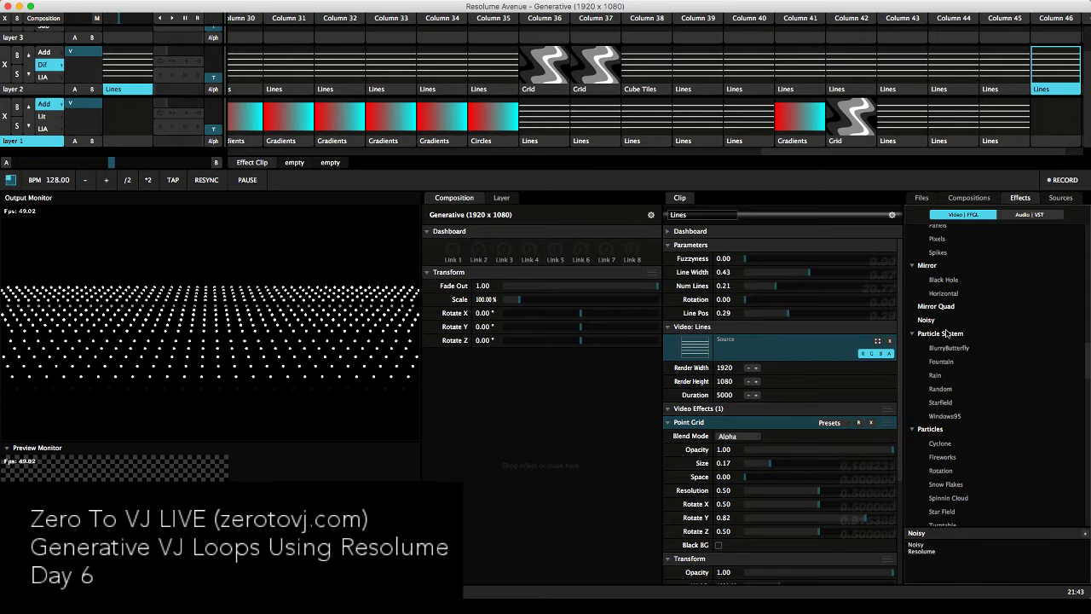
scroll(949, 345, "up", 3)
left_click_drag(931, 354, 787, 548)
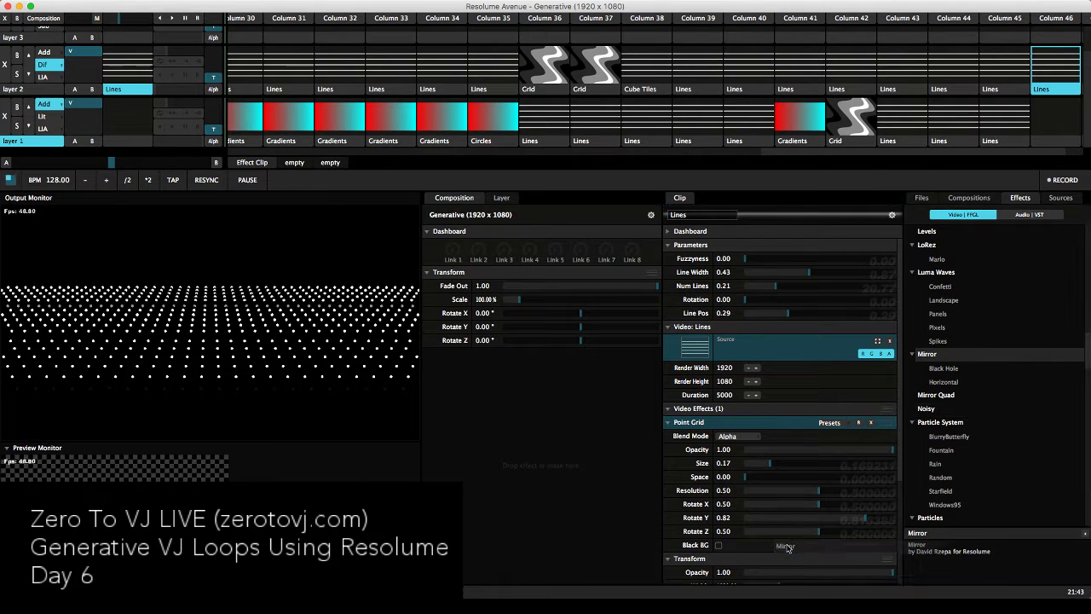
scroll(777, 528, "down", 5)
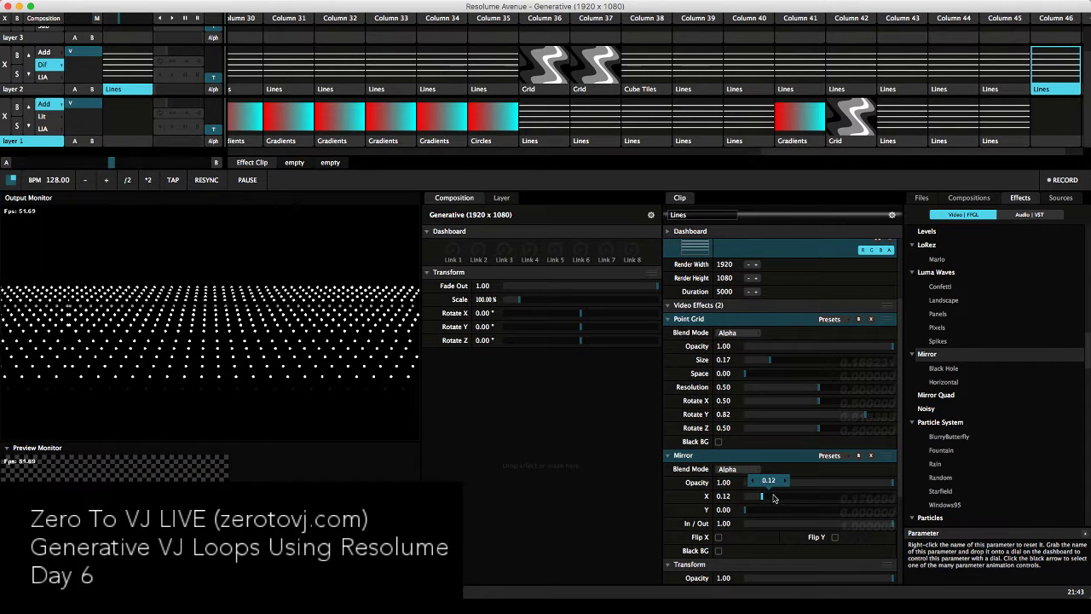
left_click_drag(783, 512, 820, 516)
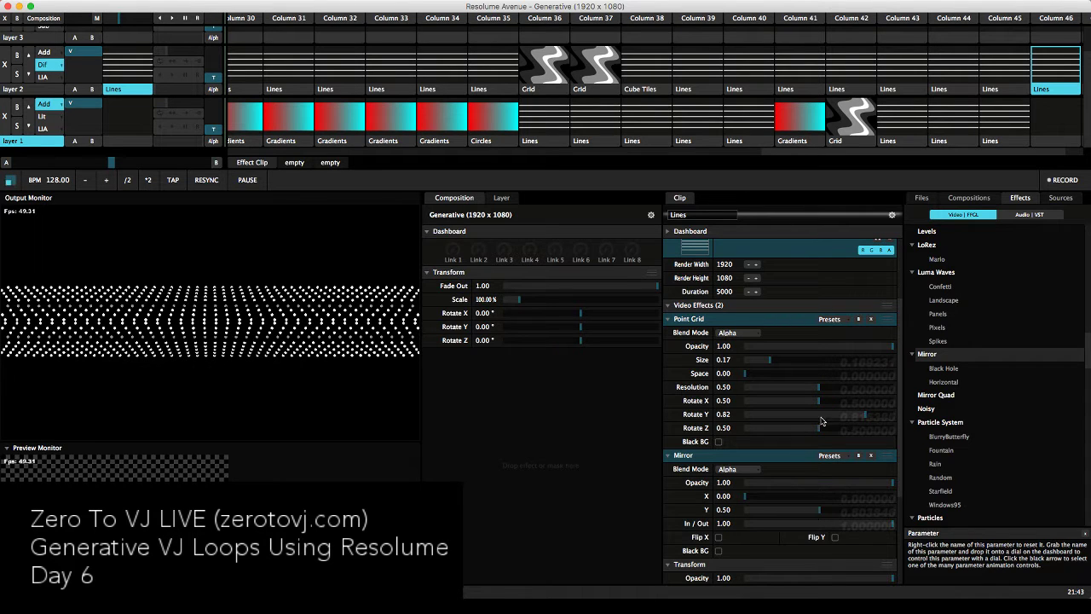
Adjust Point Grid with Rotate Y at 0.68, Resolution at 0.51, Space at 0.00 and Rotate Z at 0.50
left_click_drag(853, 418, 819, 434)
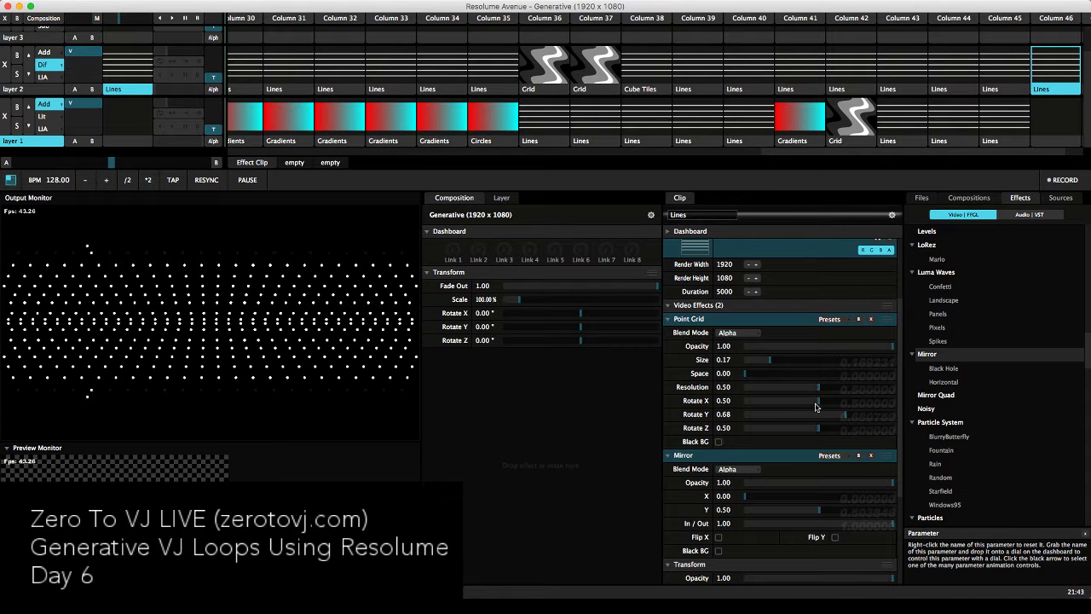
mouse_move(803, 394)
left_mouse_down()
mouse_move(845, 392)
mouse_move(786, 395)
mouse_move(865, 391)
mouse_move(820, 392)
left_mouse_up()
mouse_move(745, 379)
mouse_move(745, 379)
left_mouse_down()
mouse_move(780, 376)
mouse_move(737, 376)
left_mouse_up()
mouse_move(806, 428)
left_mouse_down()
mouse_move(772, 429)
mouse_move(819, 430)
left_mouse_up()
Try Flip Y on the Mirror effect and turn it back off, and set In / Out to 0.31 with Y at 0.50
left_click(835, 537)
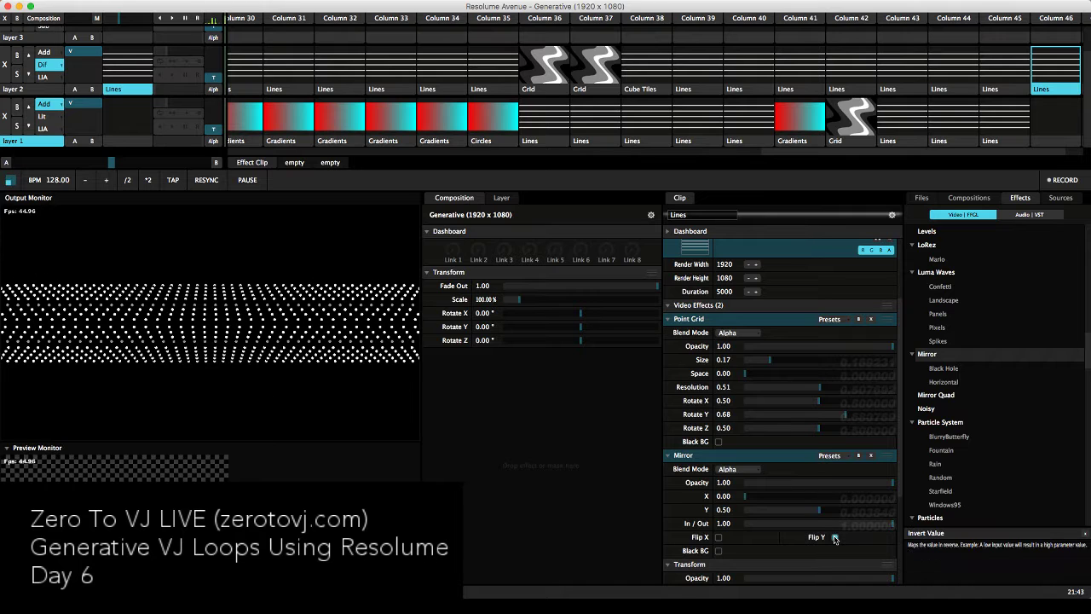
left_click(835, 537)
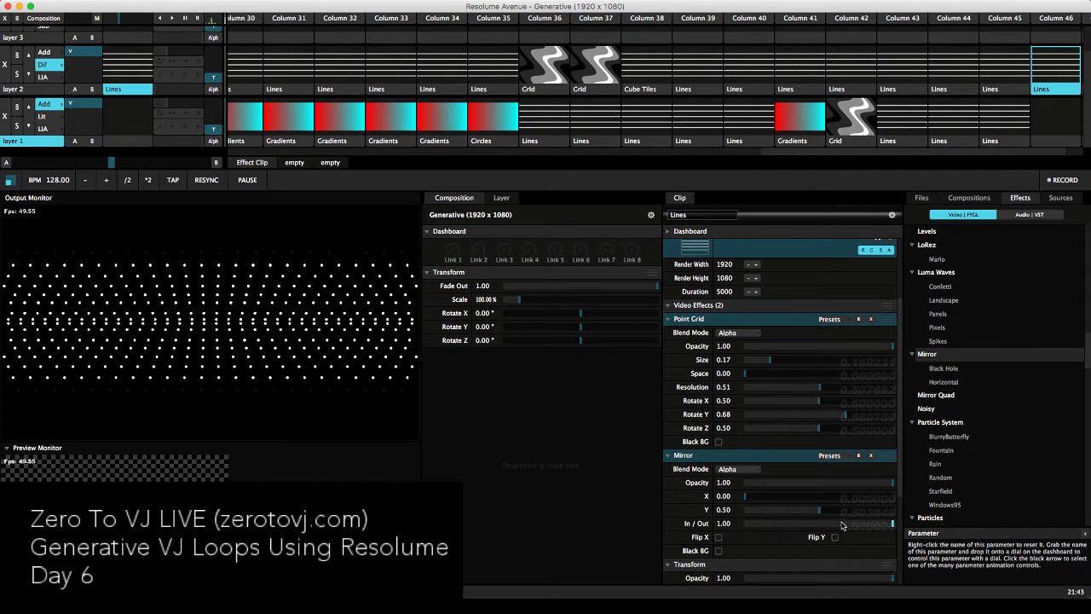
left_click_drag(878, 526, 820, 531)
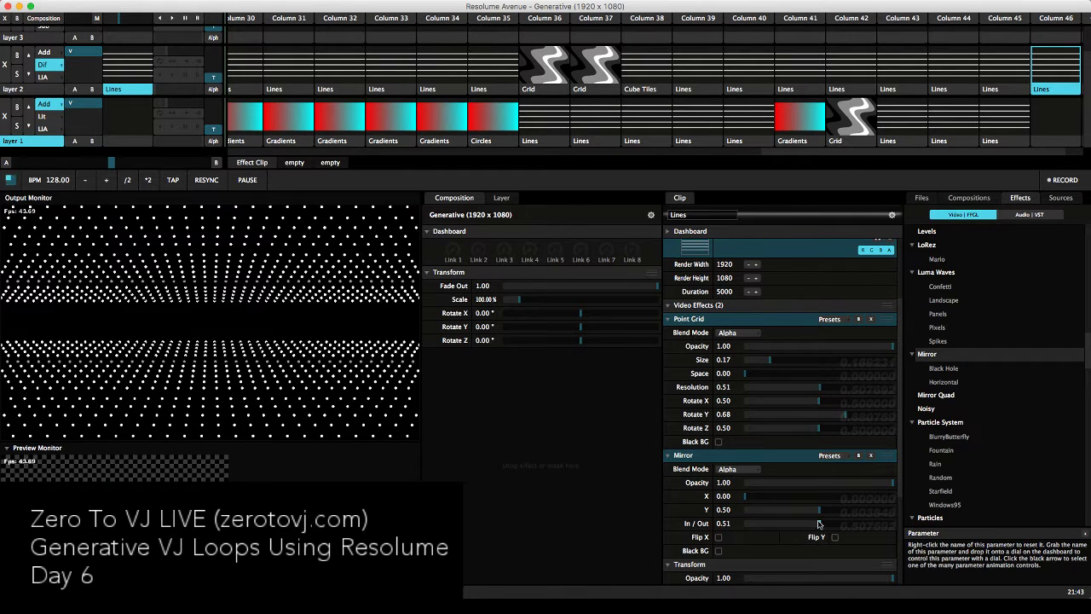
left_click_drag(818, 523, 789, 529)
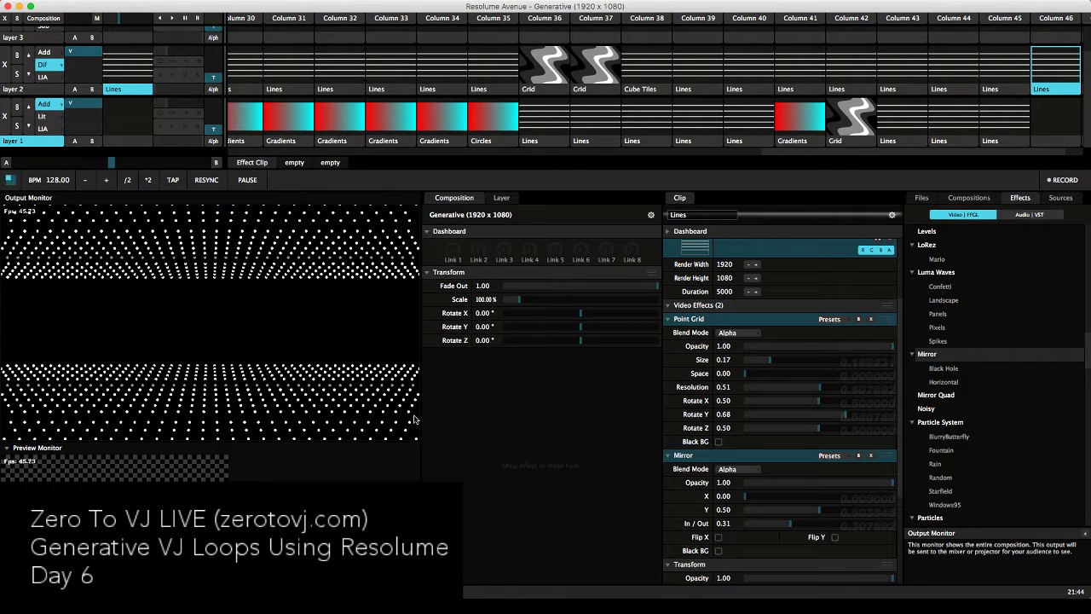
left_click_drag(811, 510, 820, 511)
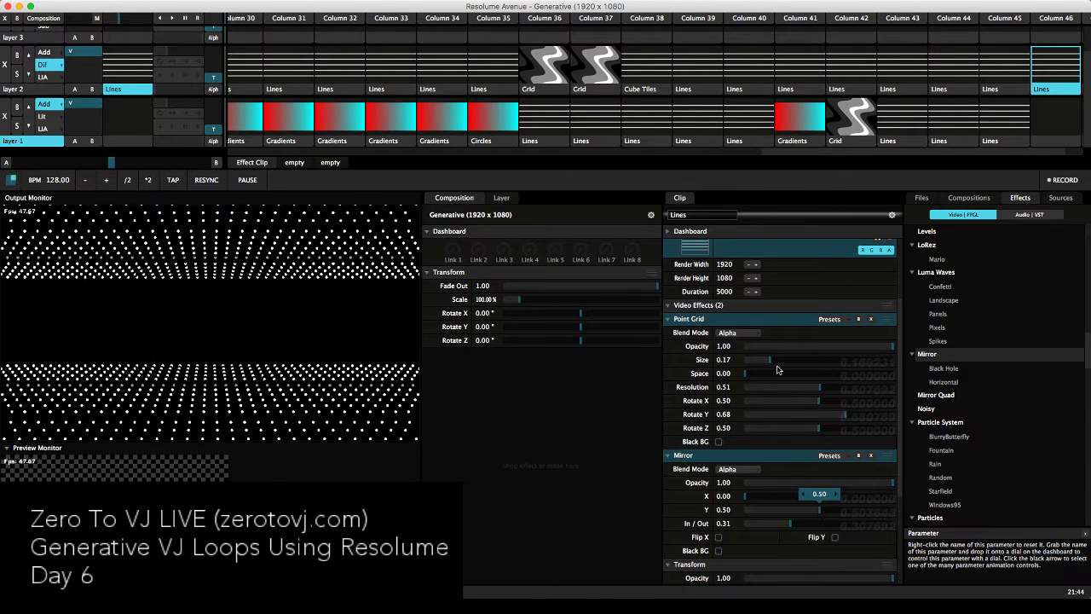
Test the Lines source's Line Pos and Rotation, ending with Line Pos at 0.69 and Rotation at 0.00
scroll(781, 332, "up", 3)
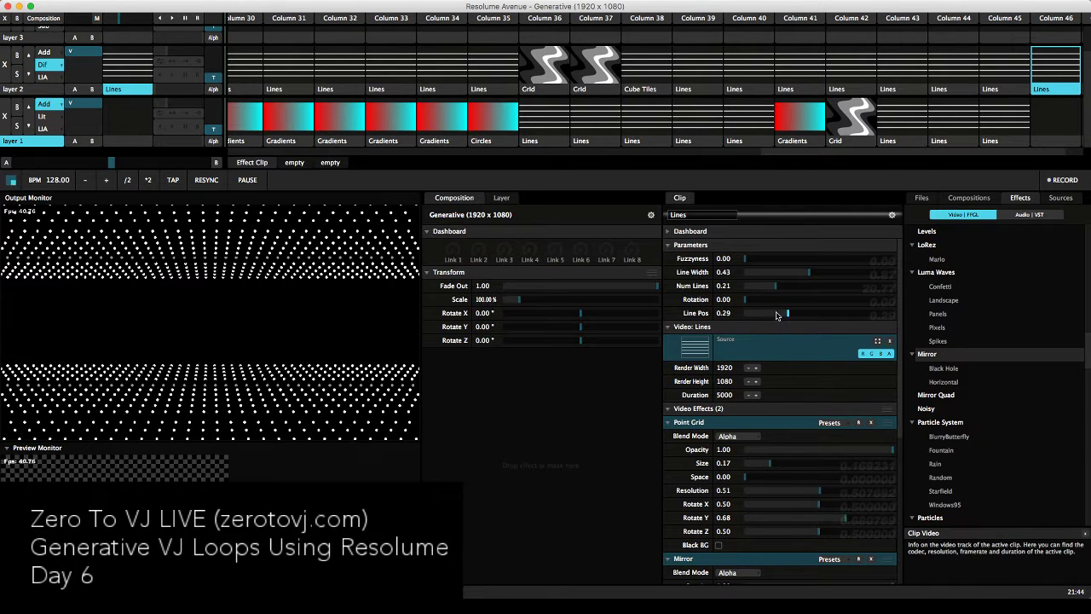
mouse_move(787, 314)
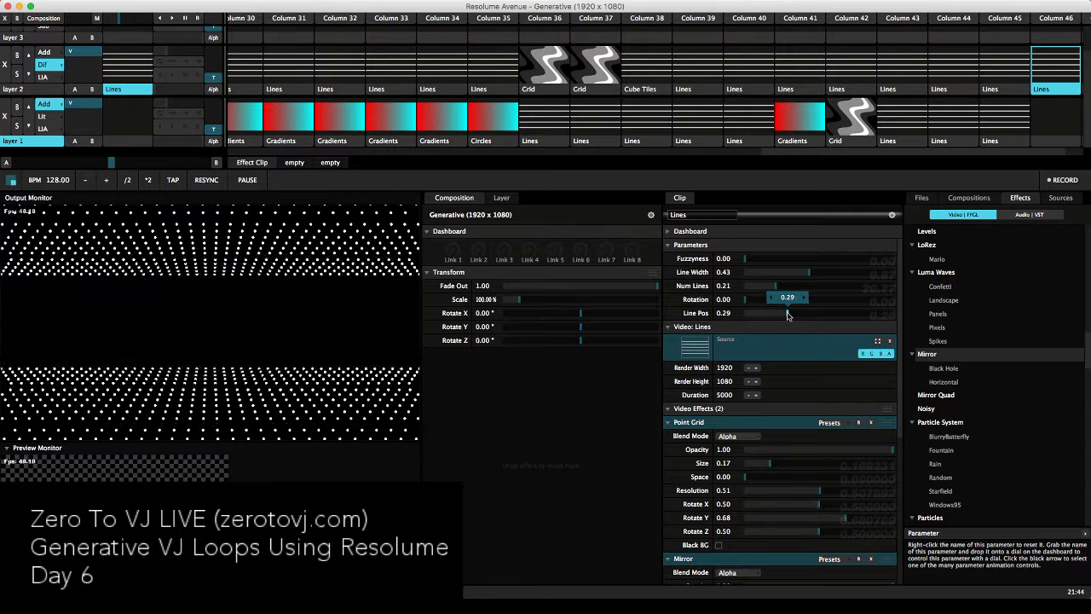
left_click_drag(787, 313, 808, 315)
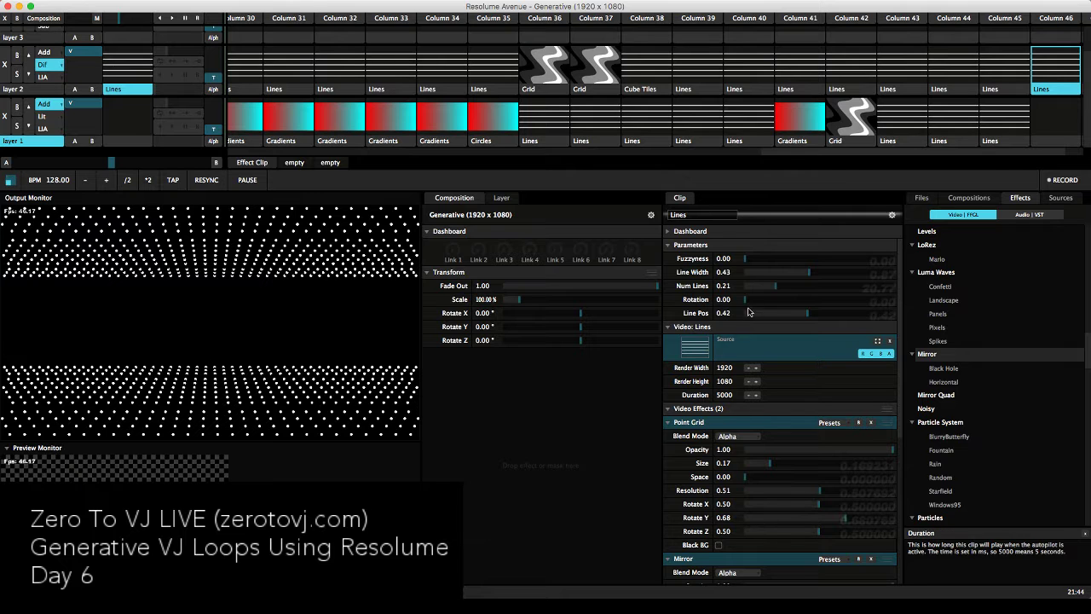
left_click_drag(746, 303, 832, 315)
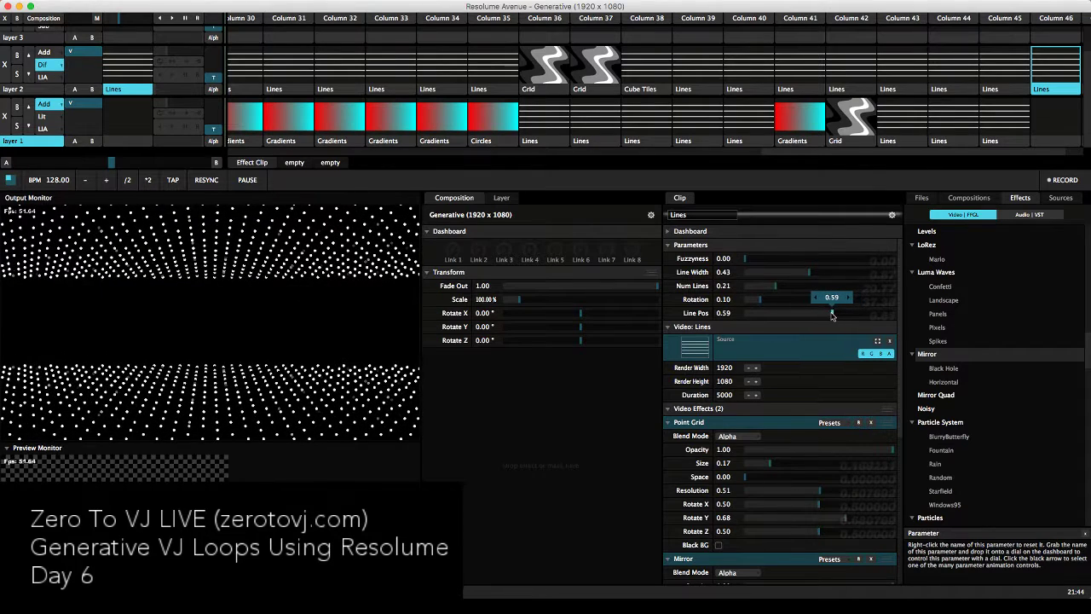
left_click_drag(761, 300, 847, 317)
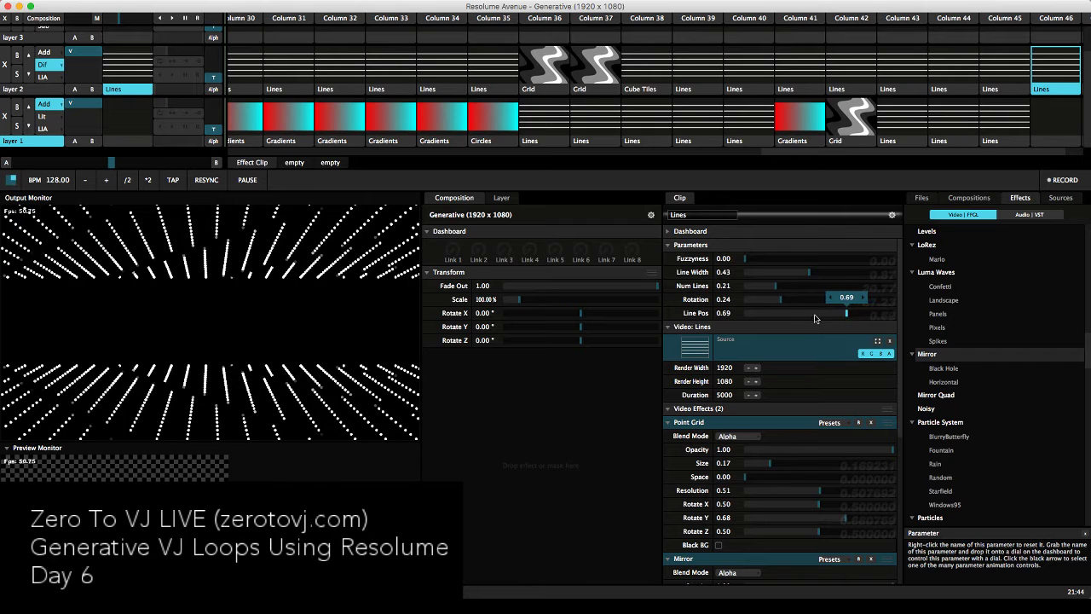
left_click_drag(778, 300, 740, 304)
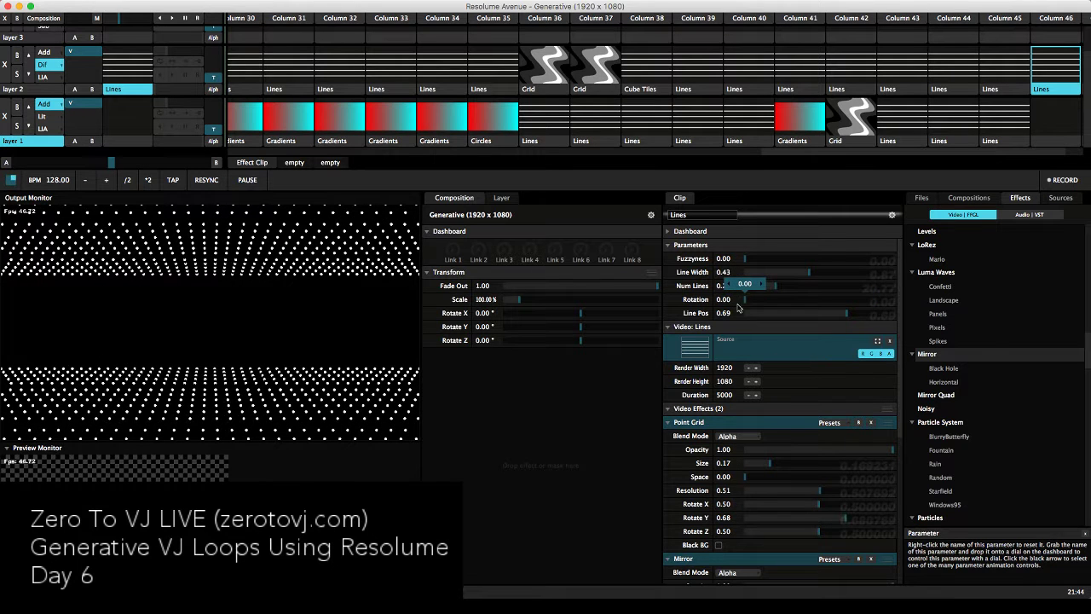
Set Point Grid's Size to 0.24, Rotate X to 0.00 and Rotate Y to 0.34
left_click_drag(769, 465, 701, 496)
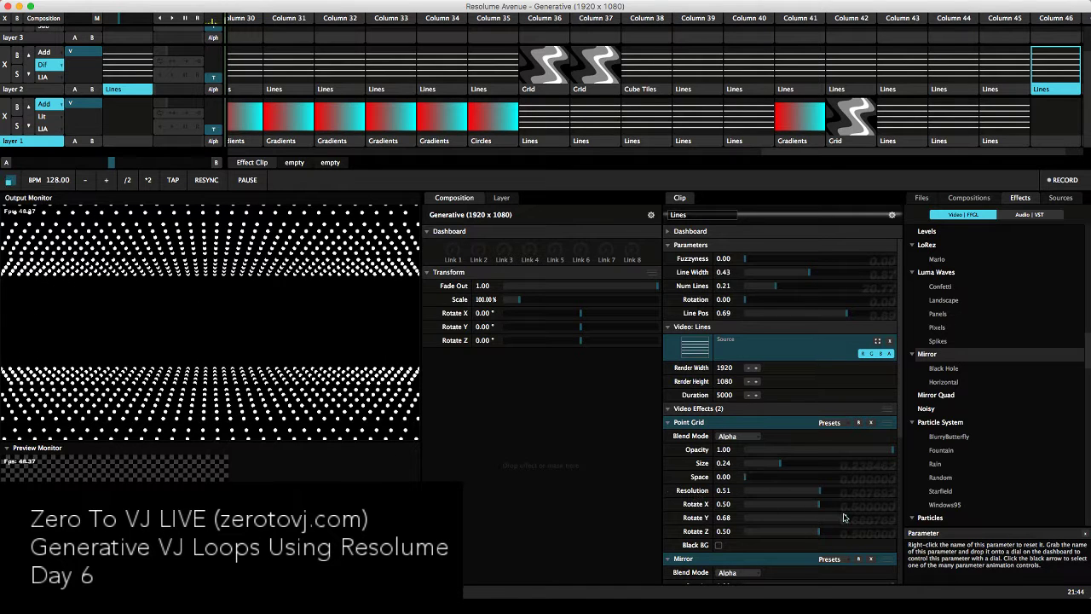
left_click_drag(844, 517, 755, 510)
left_click_drag(834, 523, 796, 526)
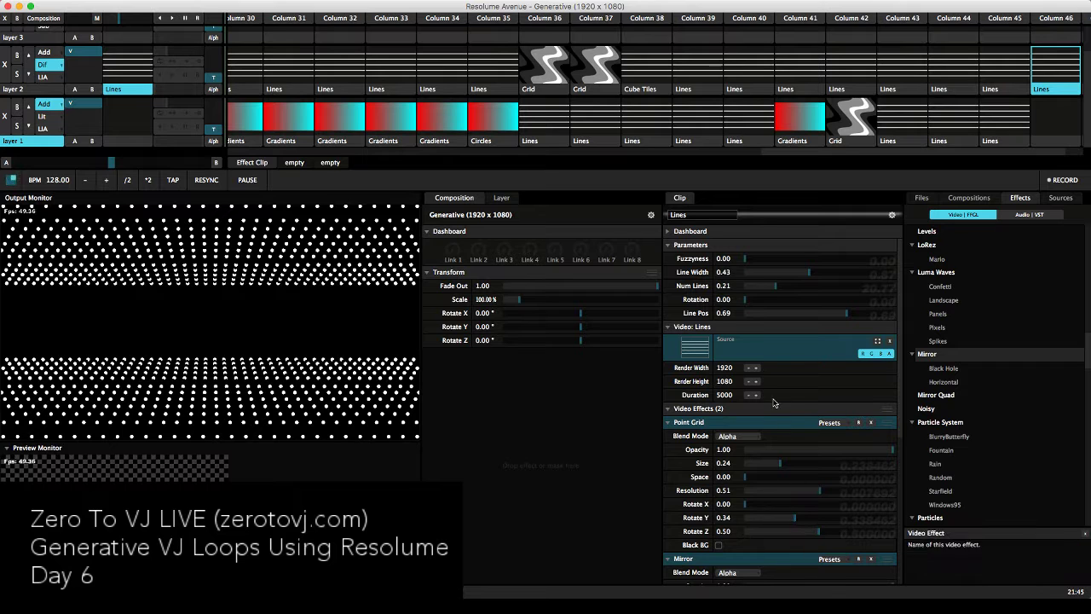
Set the Lines source's Line Width to 0.57 and Line Pos to 0.46
mouse_move(835, 314)
left_mouse_down()
mouse_move(808, 318)
mouse_move(832, 323)
left_mouse_up()
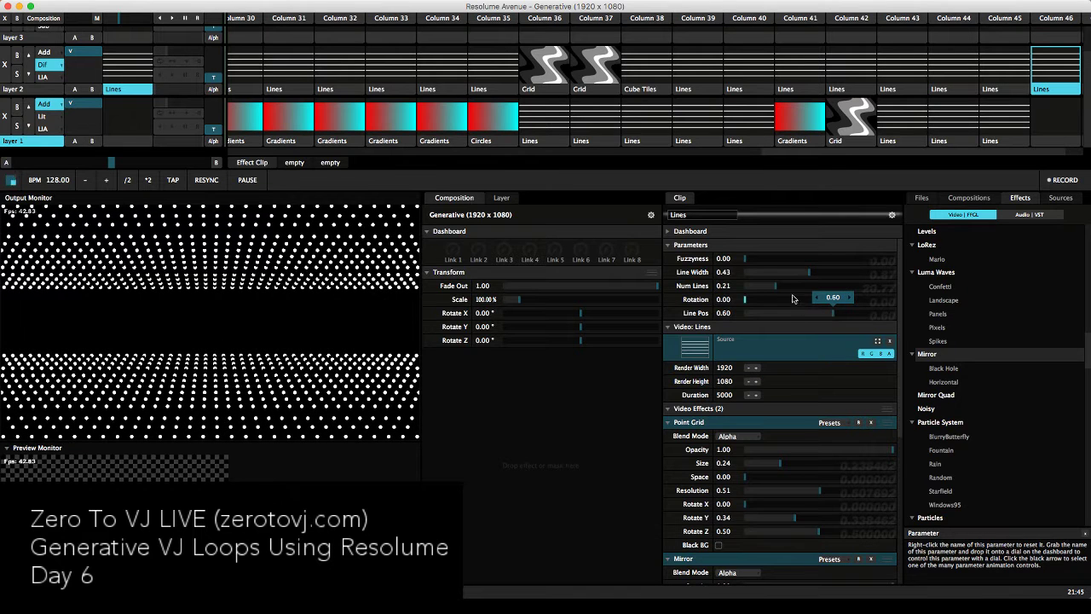
left_click_drag(807, 274, 831, 276)
left_click_drag(833, 315, 813, 314)
Animate the Lines source's Line Pos with Timeline mode and slow its playback speed
right_click(686, 314)
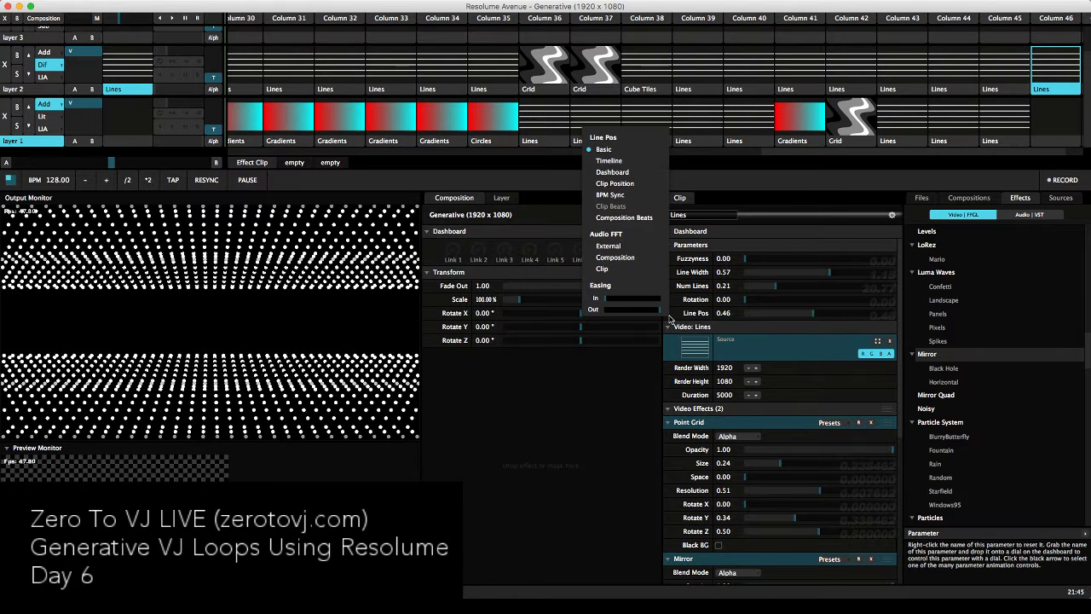
left_click(609, 161)
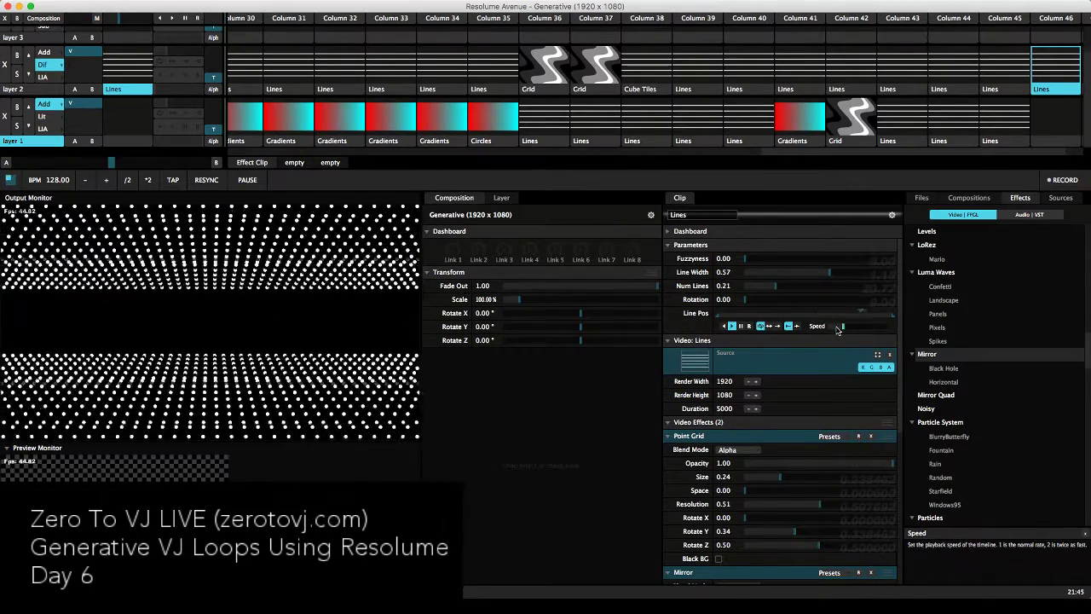
left_click_drag(842, 331, 834, 332)
Try Rotation values up to 0.15 on the Lines source and reset Rotation to 0.00
left_click_drag(744, 301, 753, 303)
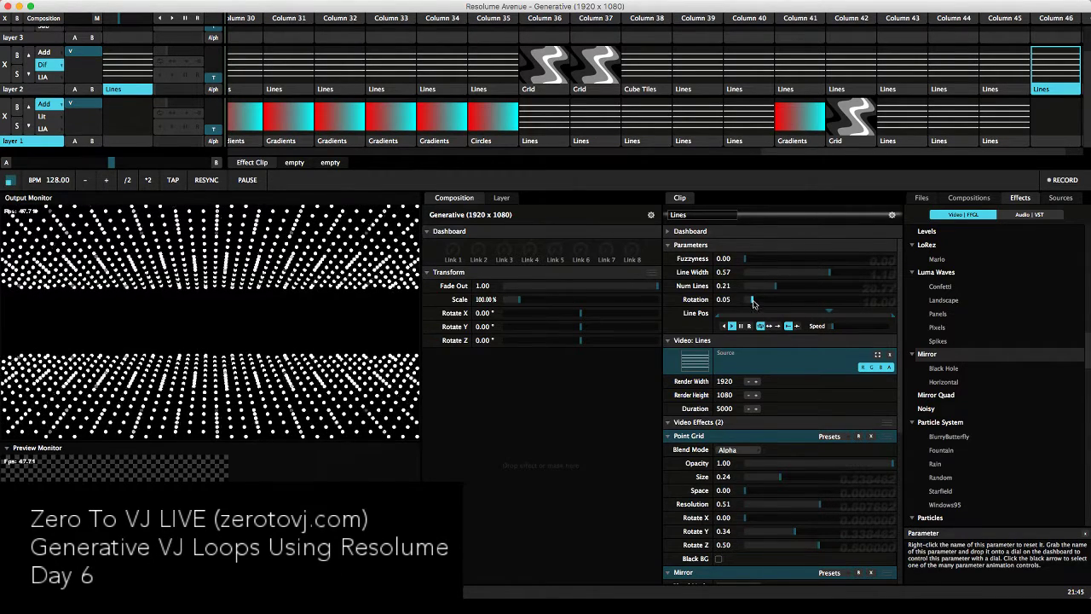
left_click_drag(753, 303, 732, 304)
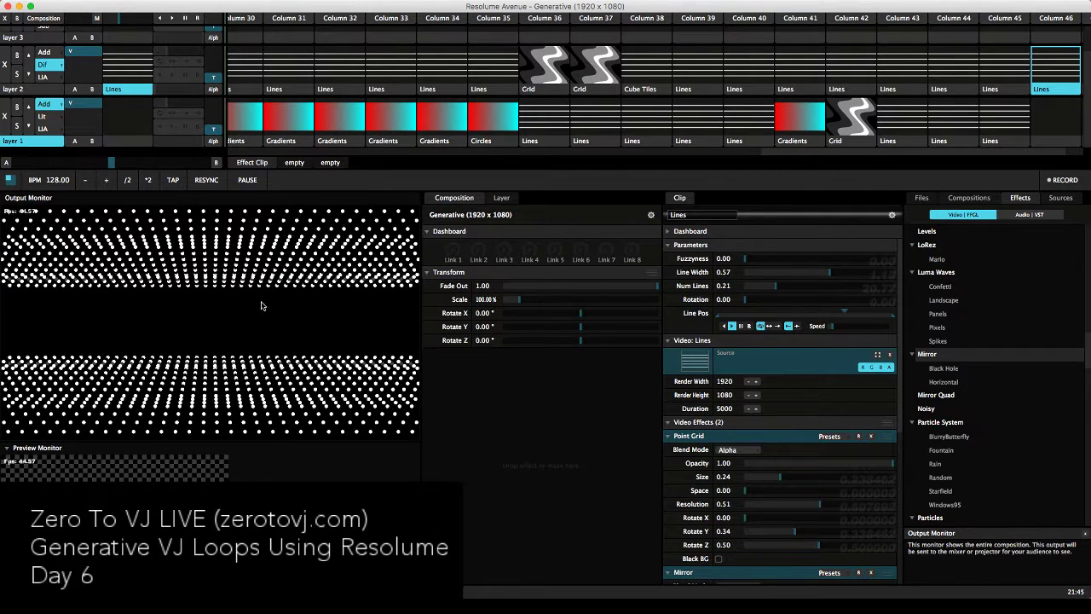
left_click(744, 302)
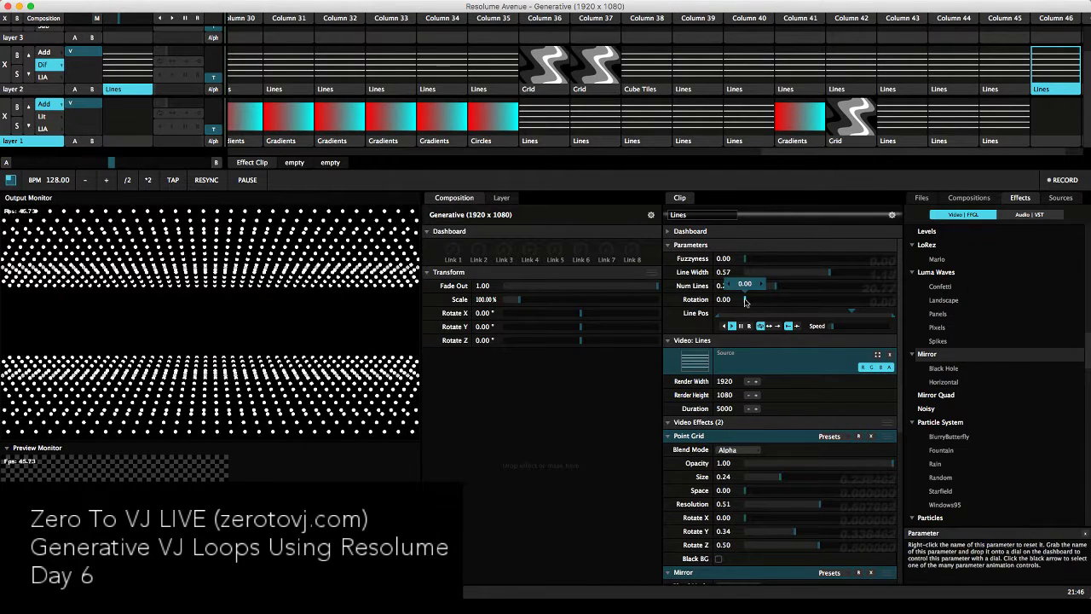
left_click_drag(744, 302, 753, 302)
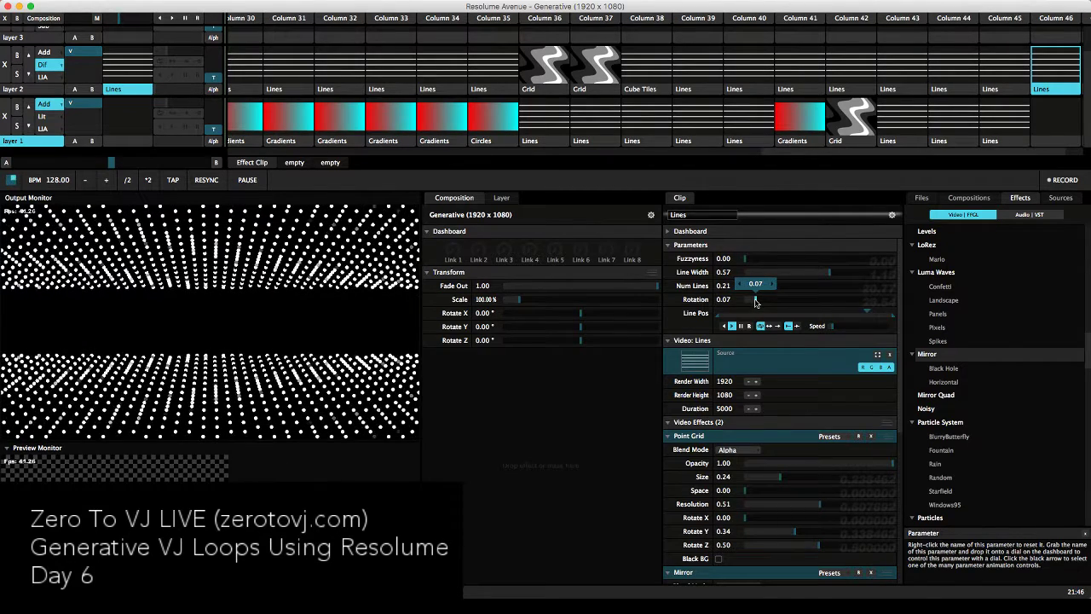
left_click_drag(755, 301, 766, 302)
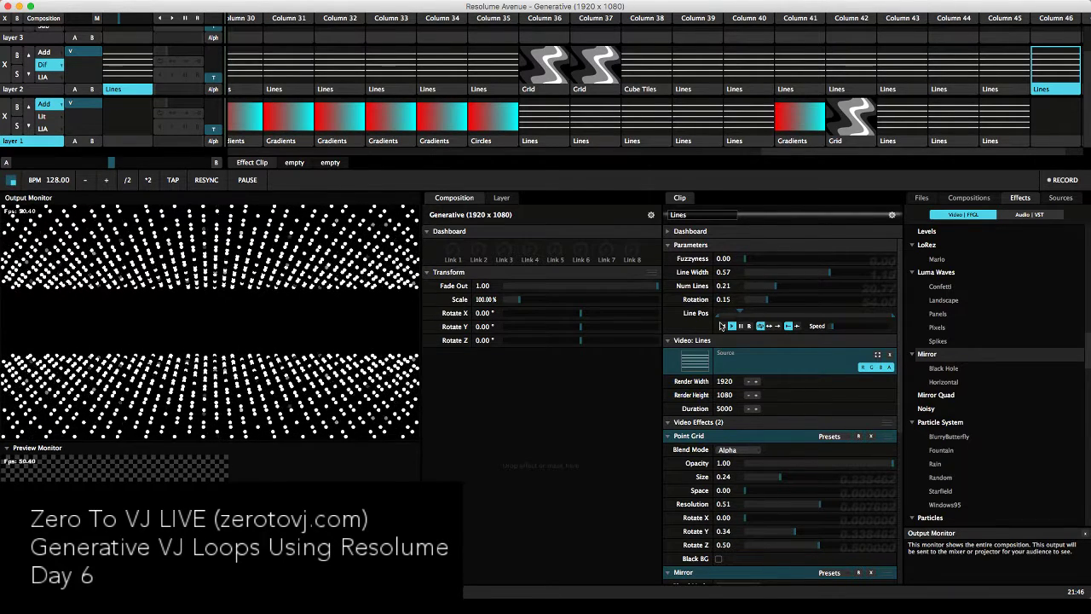
left_click_drag(767, 301, 728, 309)
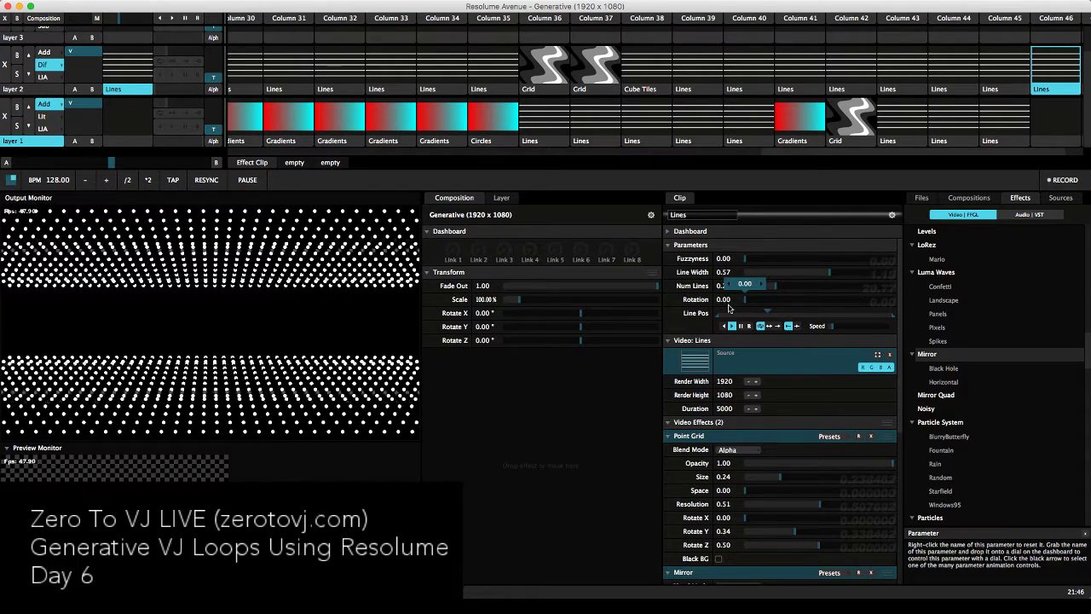
Animate the Lines source's Rotation with Timeline mode and slow its playback speed
left_click(669, 302)
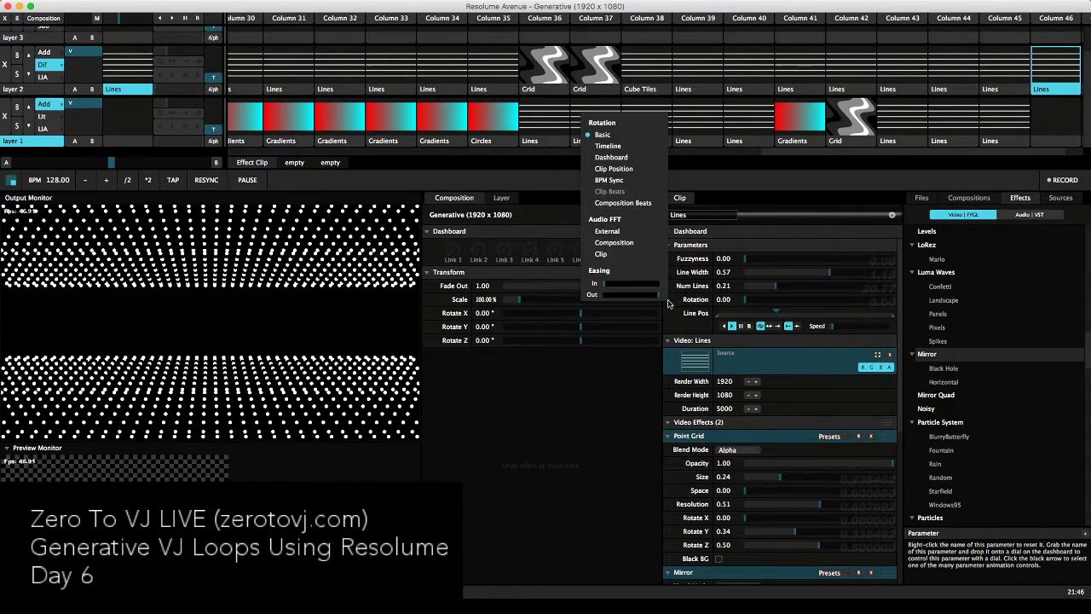
left_click(616, 146)
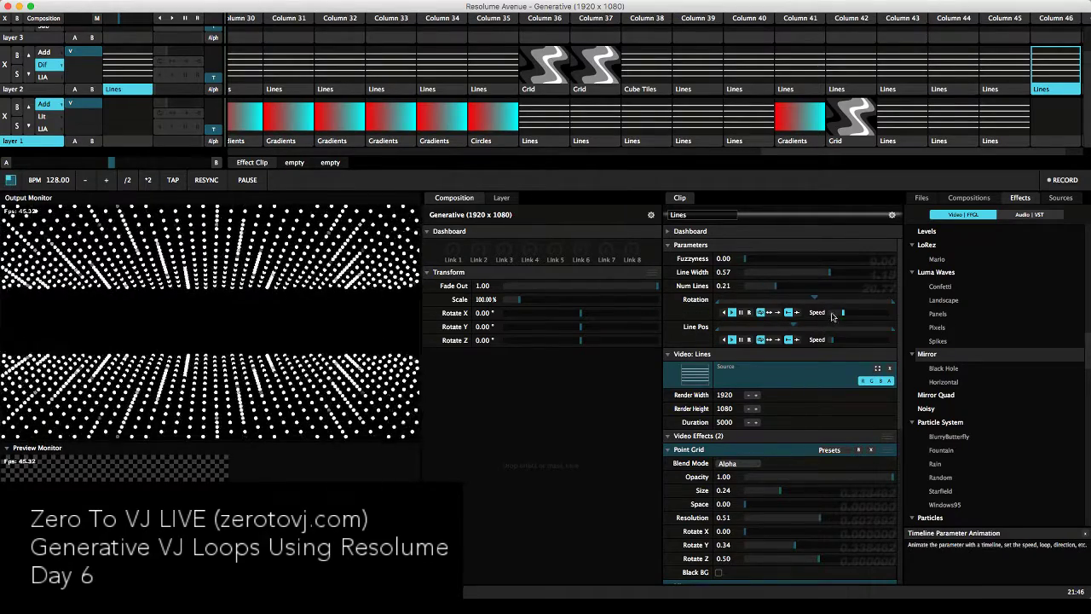
mouse_move(844, 315)
left_click_drag(844, 316, 833, 315)
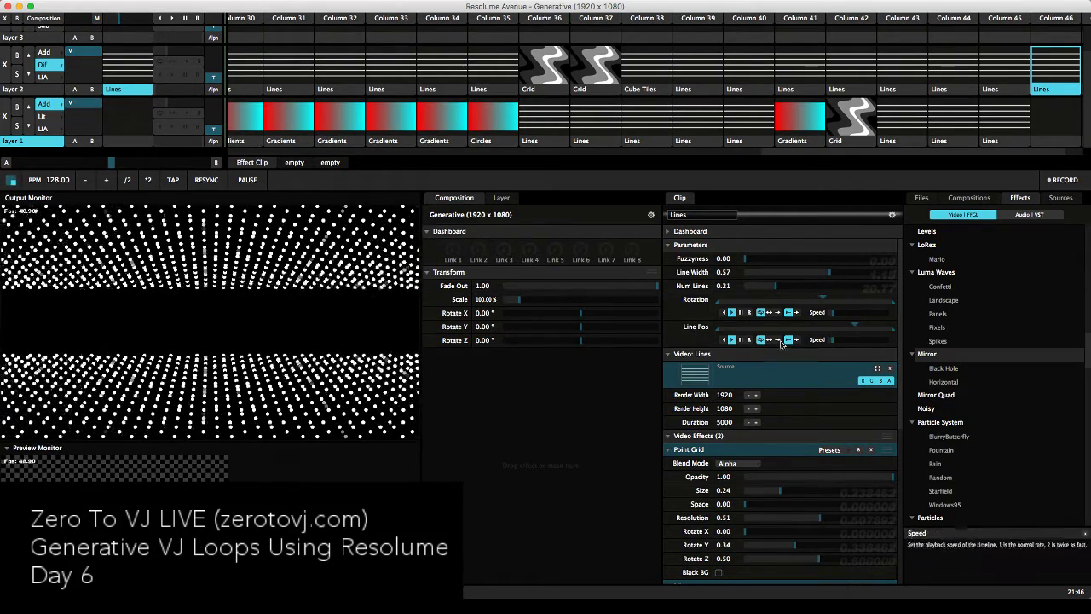
Try forward, backward and paused playback on the Rotation timeline, and leave it on random playback
left_click(751, 312)
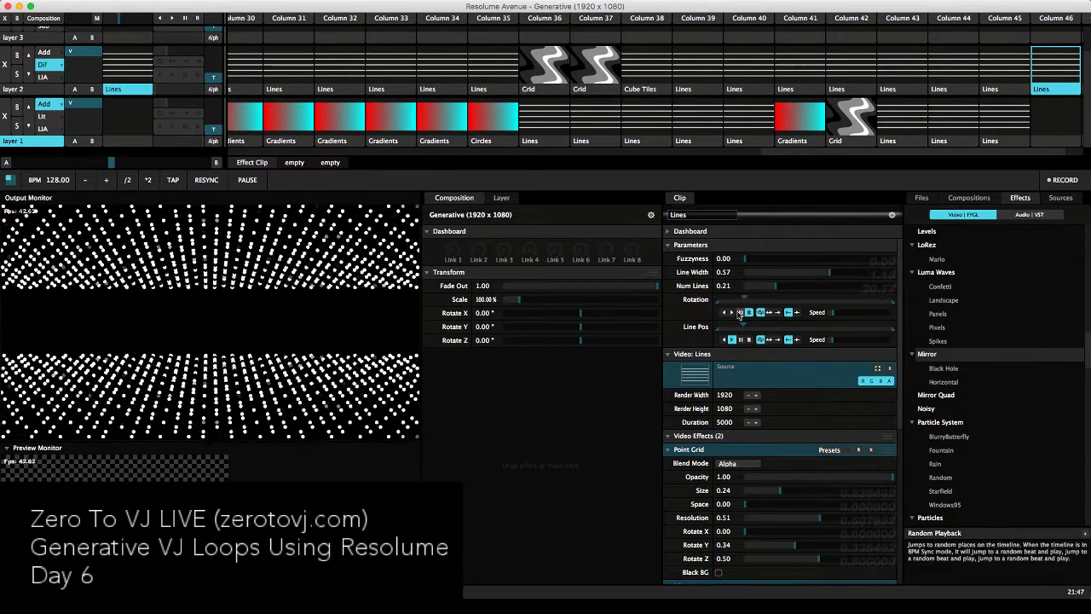
left_click(732, 313)
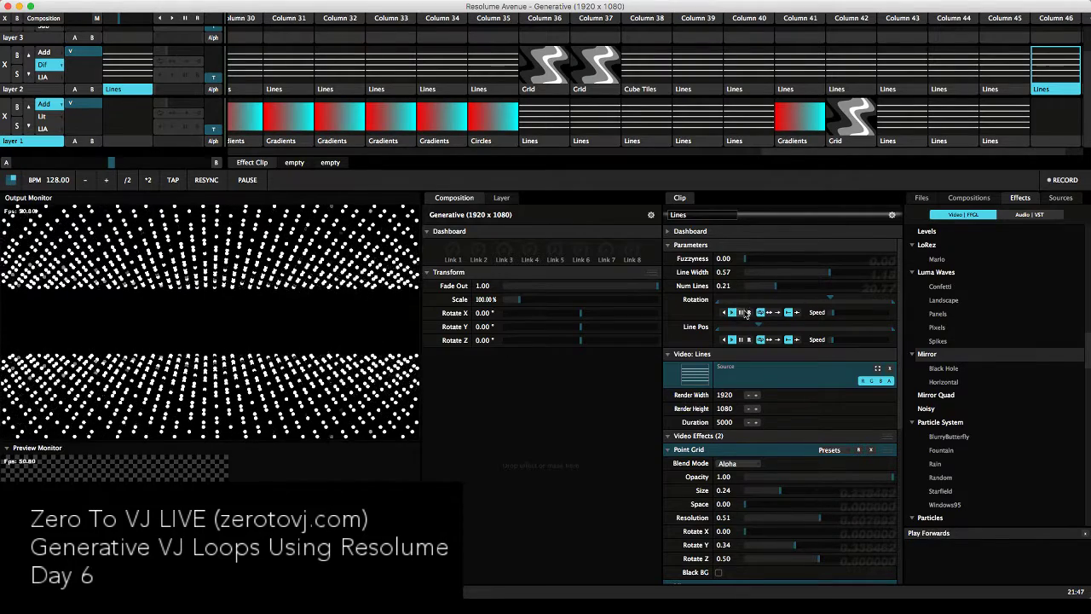
left_click(723, 312)
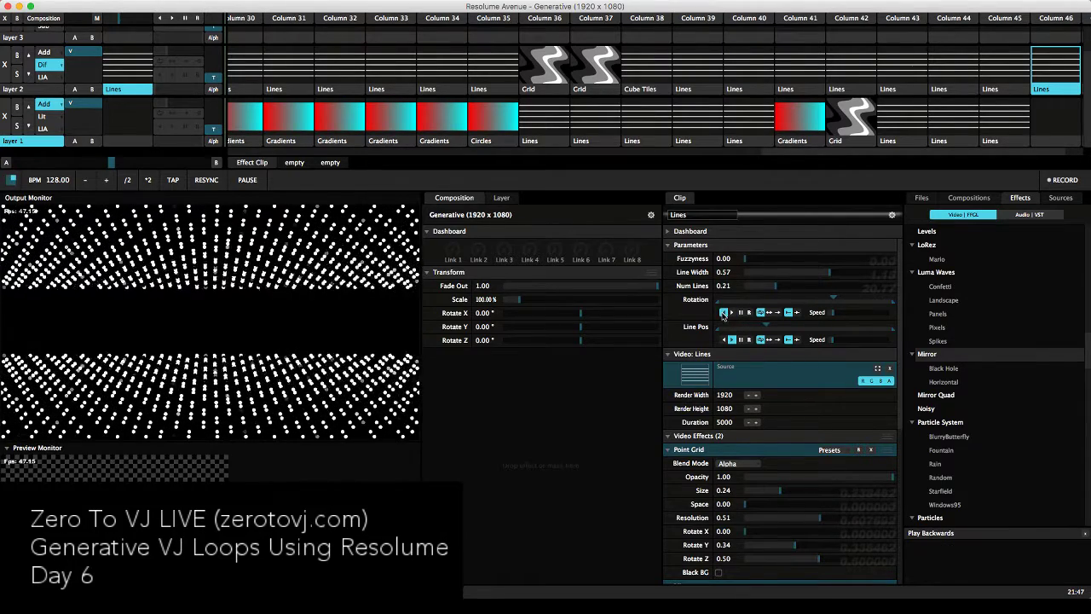
left_click(741, 313)
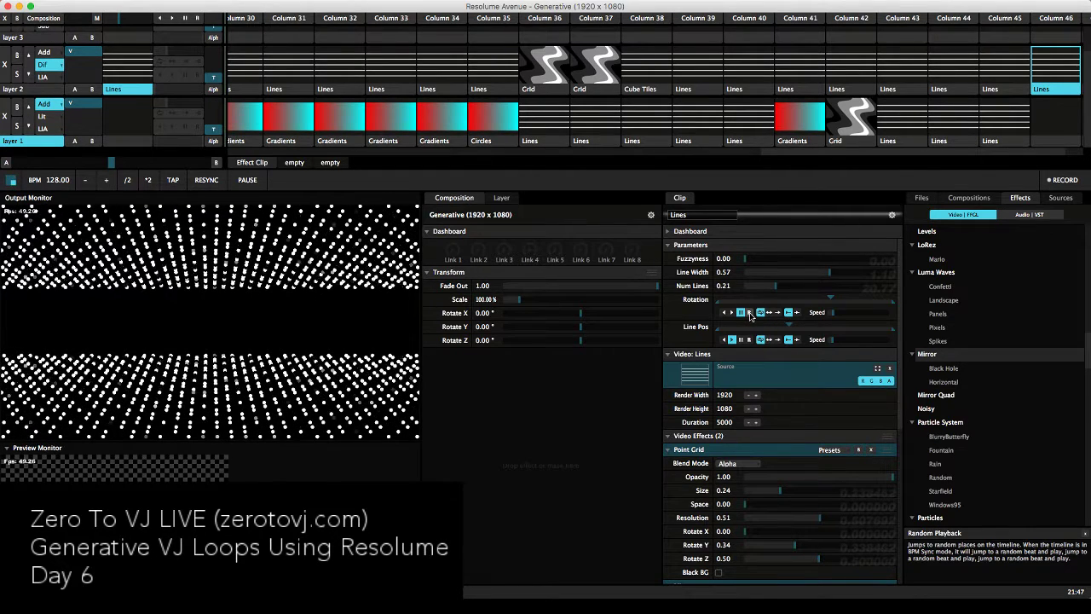
left_click(750, 312)
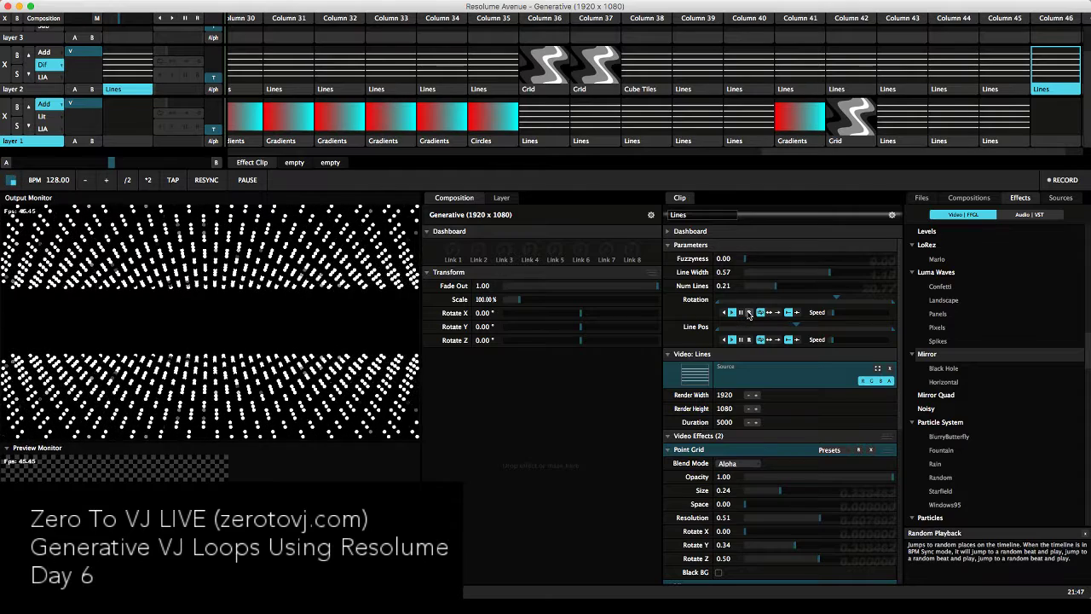
left_click(750, 313)
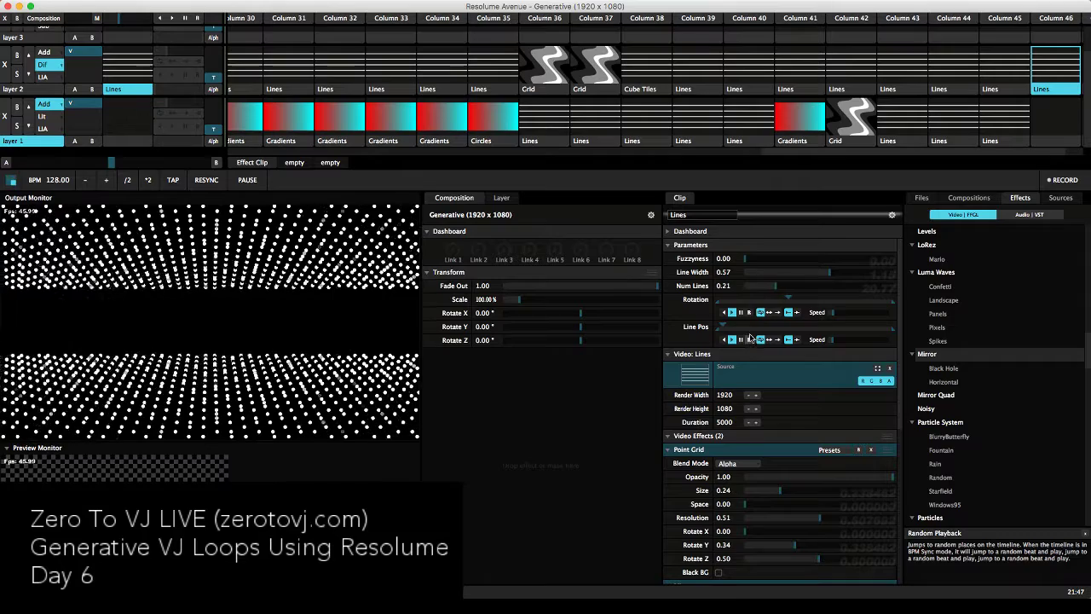
left_click(750, 313)
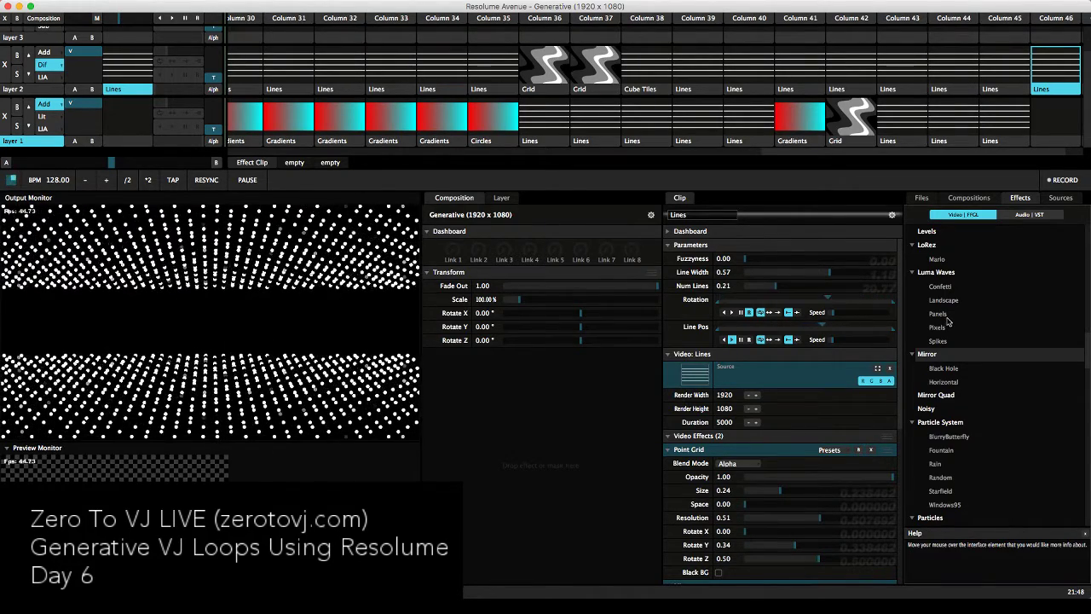
Look through the video effects list from Auto Mask to Fragment for another effect to try on the Lines clip
scroll(980, 333, "up", 10)
scroll(1014, 338, "down", 4)
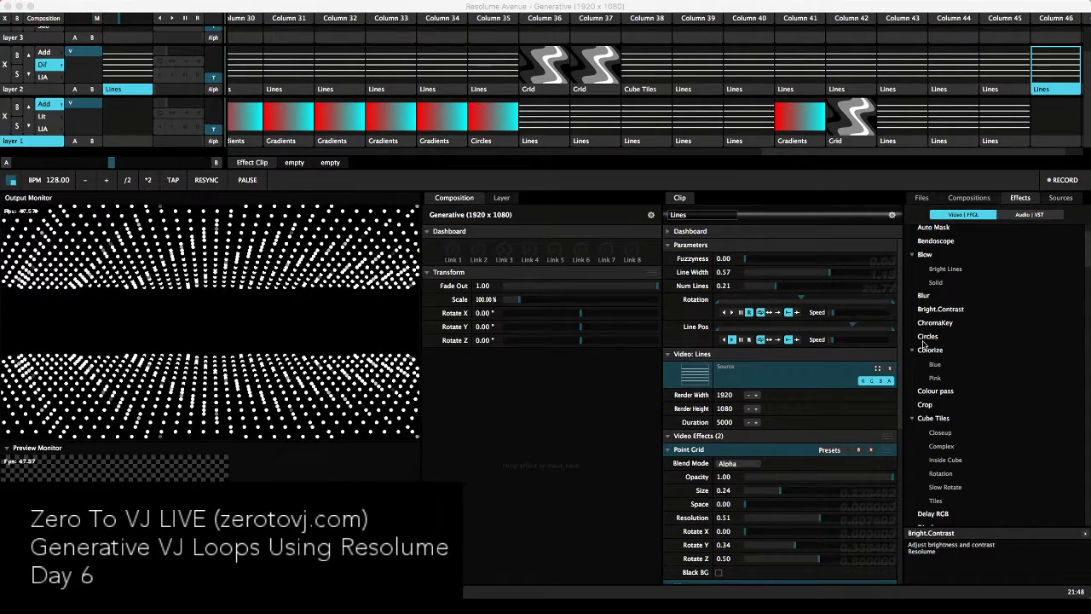
scroll(925, 345, "down", 2)
scroll(854, 354, "down", 2)
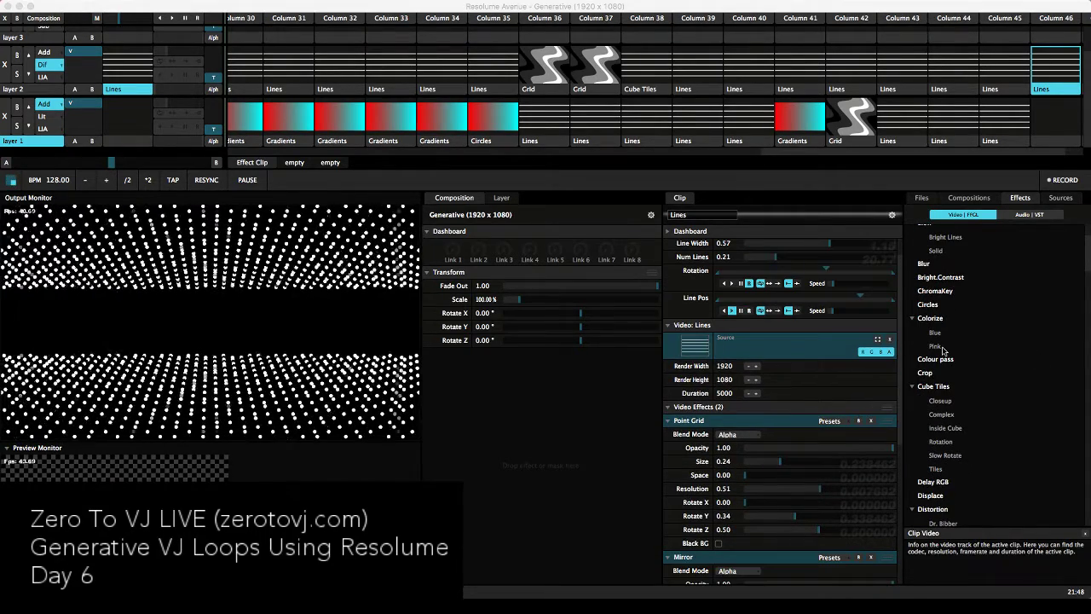
scroll(943, 349, "down", 2)
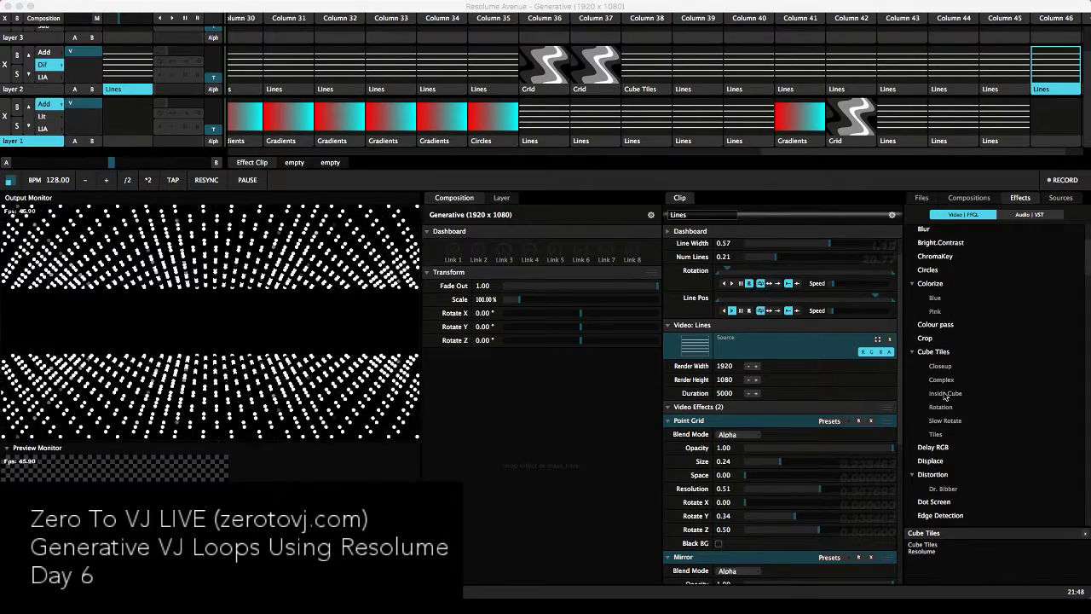
scroll(945, 395, "down", 5)
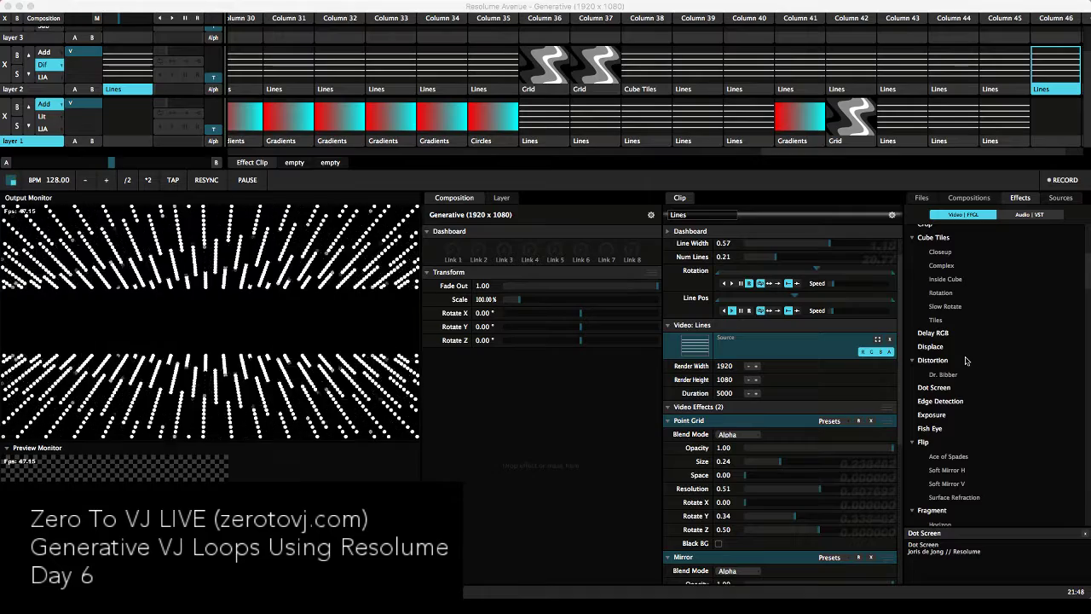
scroll(965, 361, "down", 1)
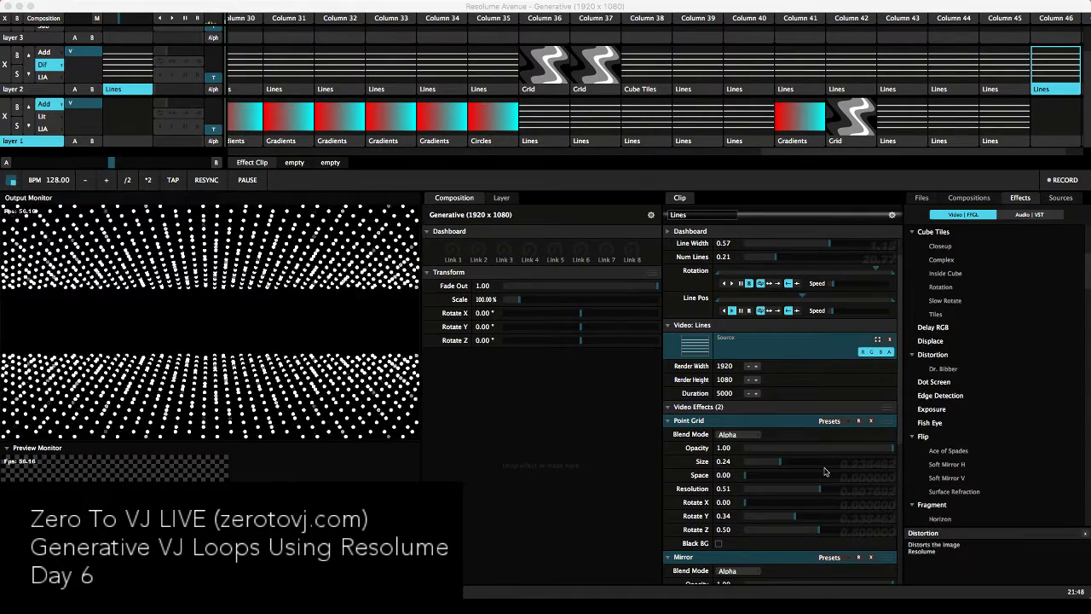
Set the Point Grid effect's Rotate Z to 0.00 and keep its Rotate X at 0.00
scroll(750, 469, "down", 1)
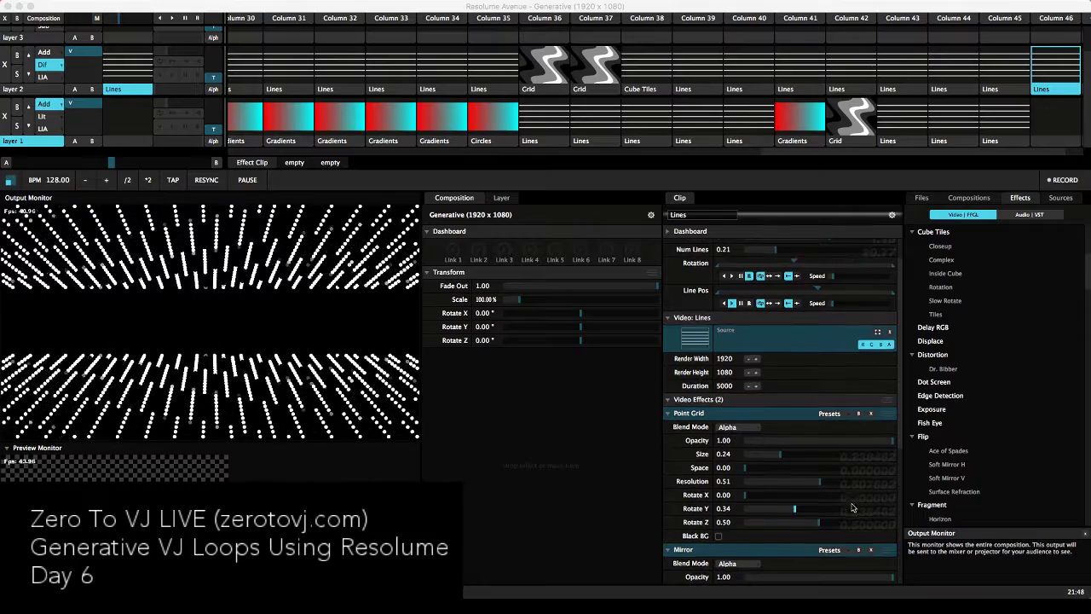
scroll(850, 507, "down", 1)
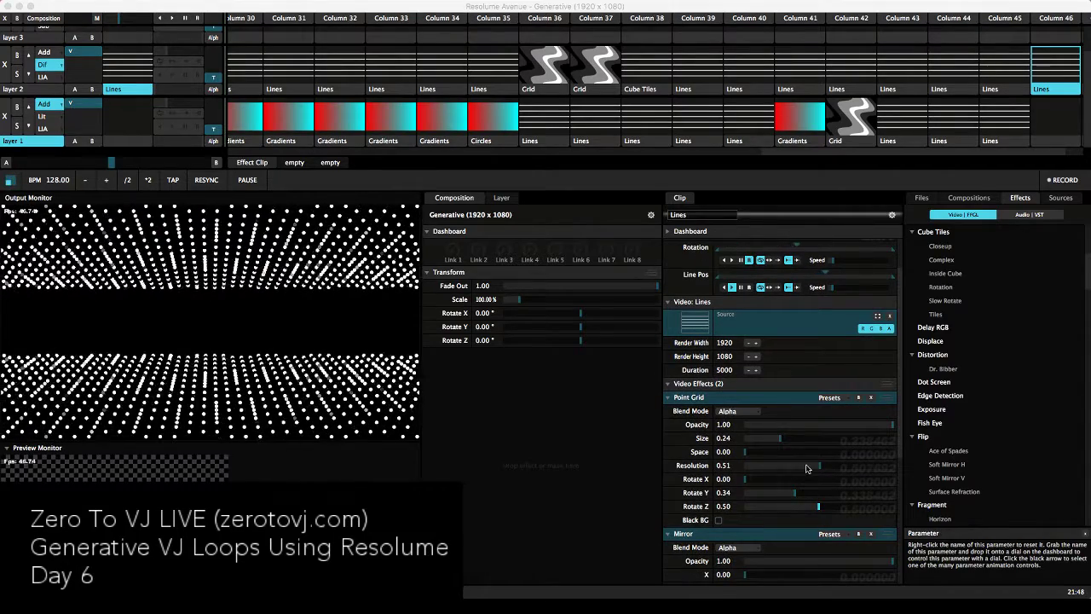
left_click_drag(815, 509, 730, 526)
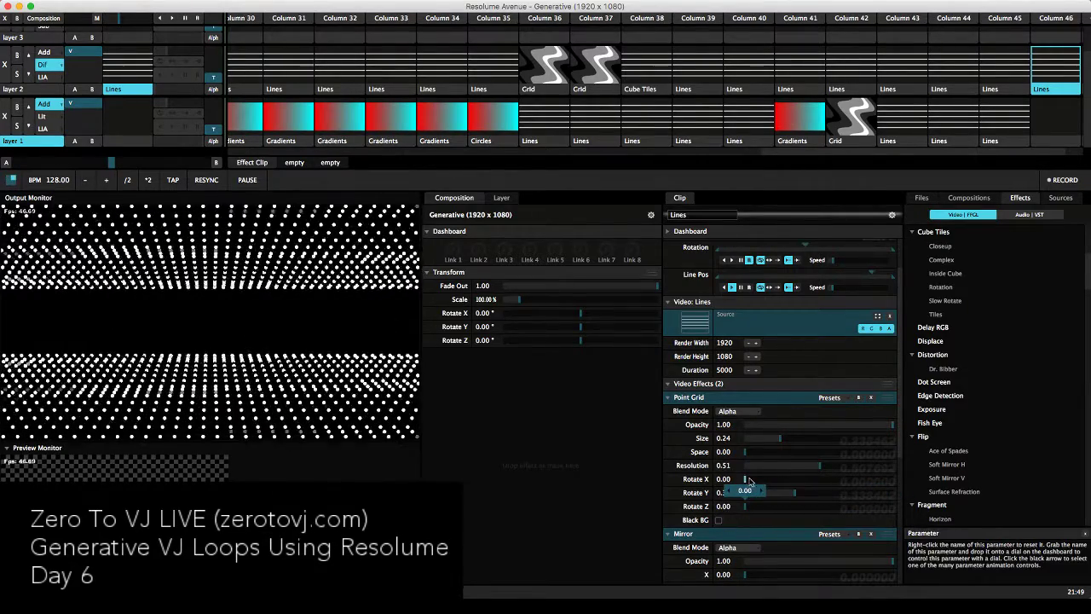
mouse_move(747, 480)
left_mouse_down()
mouse_move(806, 492)
mouse_move(743, 494)
left_mouse_up()
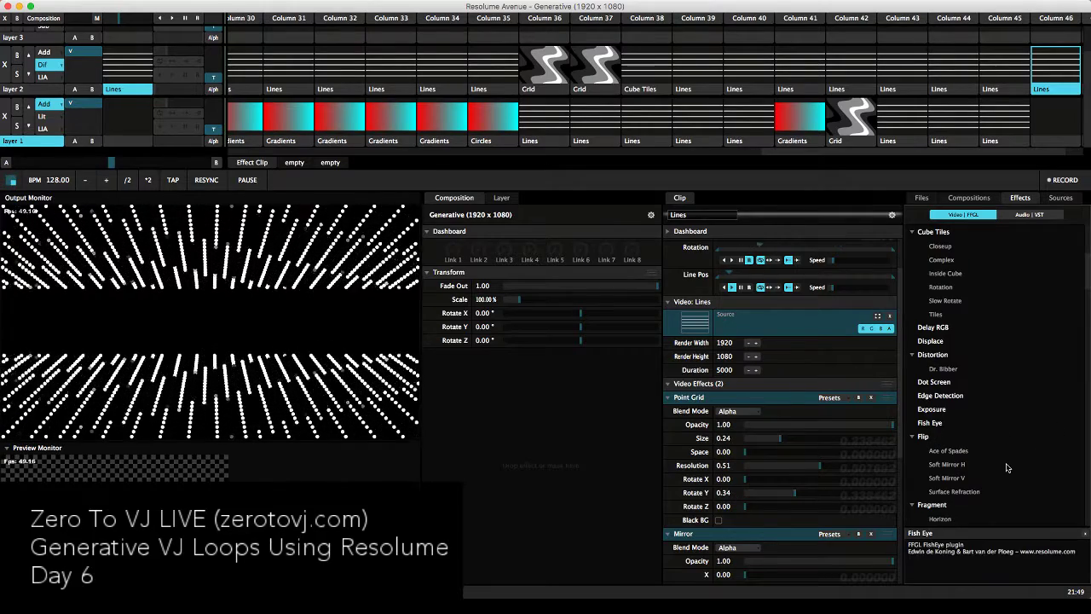
Try the Edge Detection effect between Point Grid and Mirror with a Multiplier of 0.53, and remove it
scroll(949, 449, "down", 1)
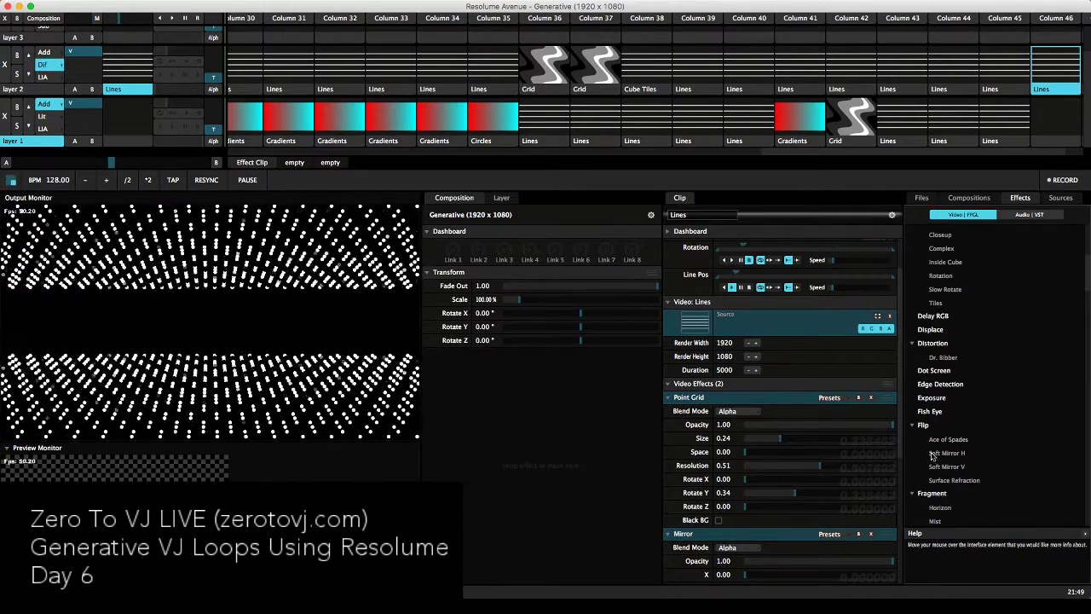
scroll(932, 456, "down", 1)
left_click_drag(937, 373, 809, 526)
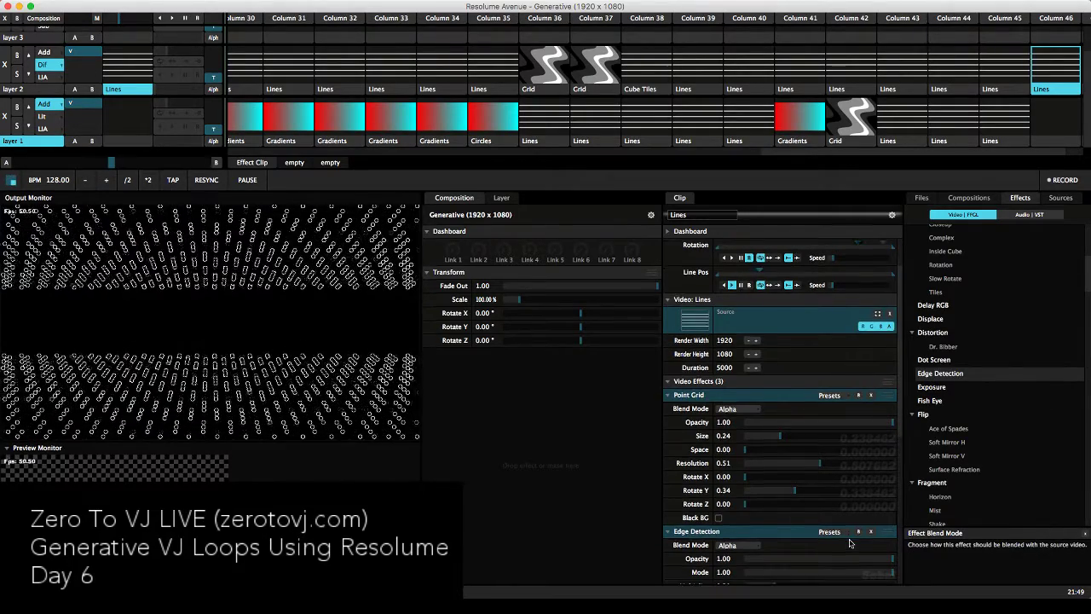
scroll(850, 543, "down", 3)
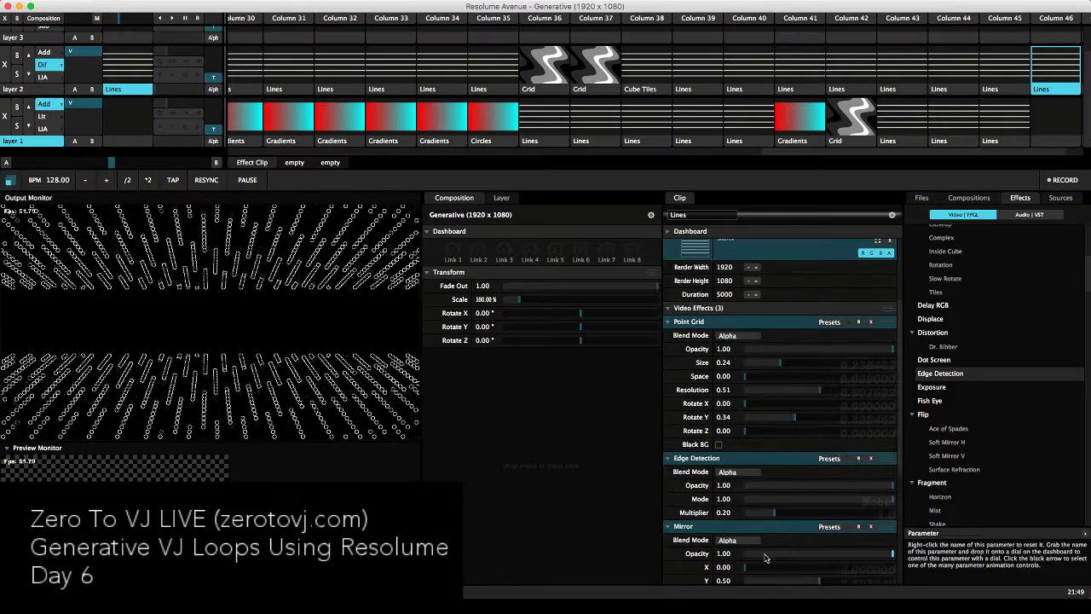
left_click_drag(767, 516, 824, 514)
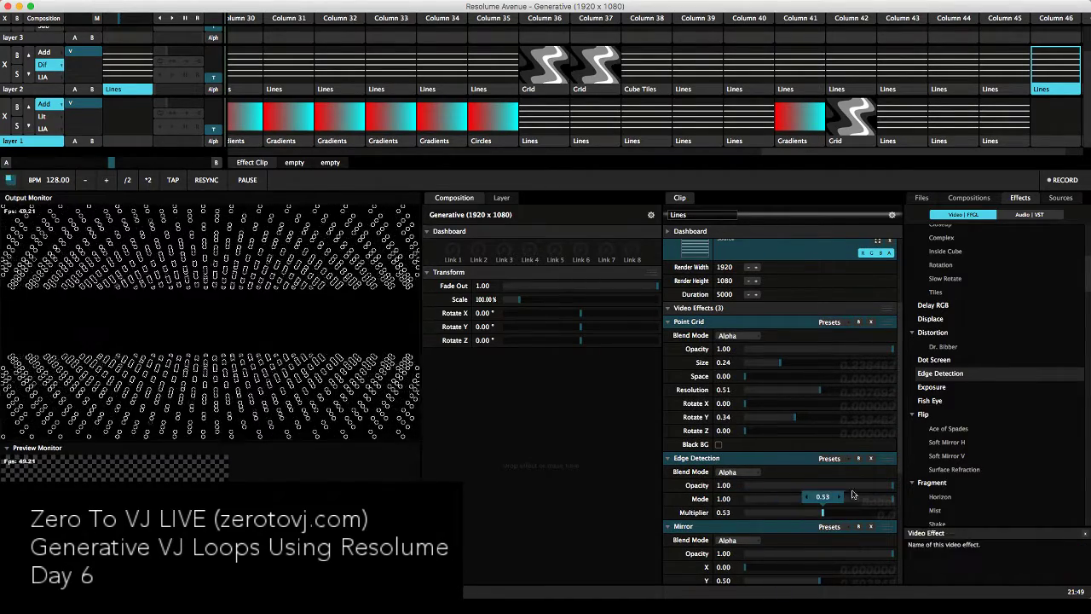
left_click(871, 461)
Try the Grid effect between Point Grid and Mirror on the Lines clip
scroll(966, 416, "up", 3)
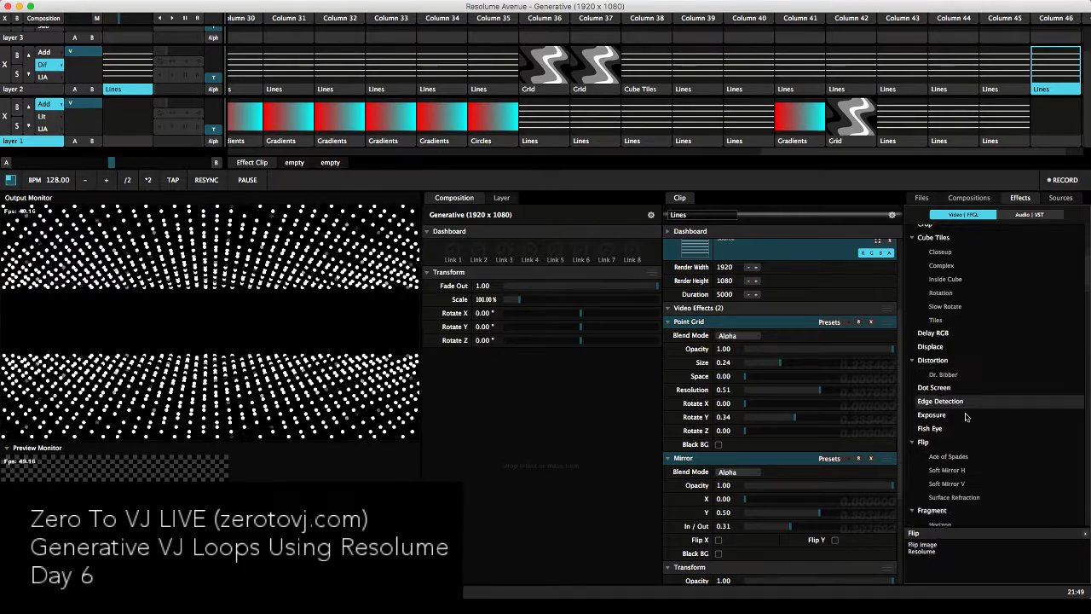
scroll(967, 416, "up", 4)
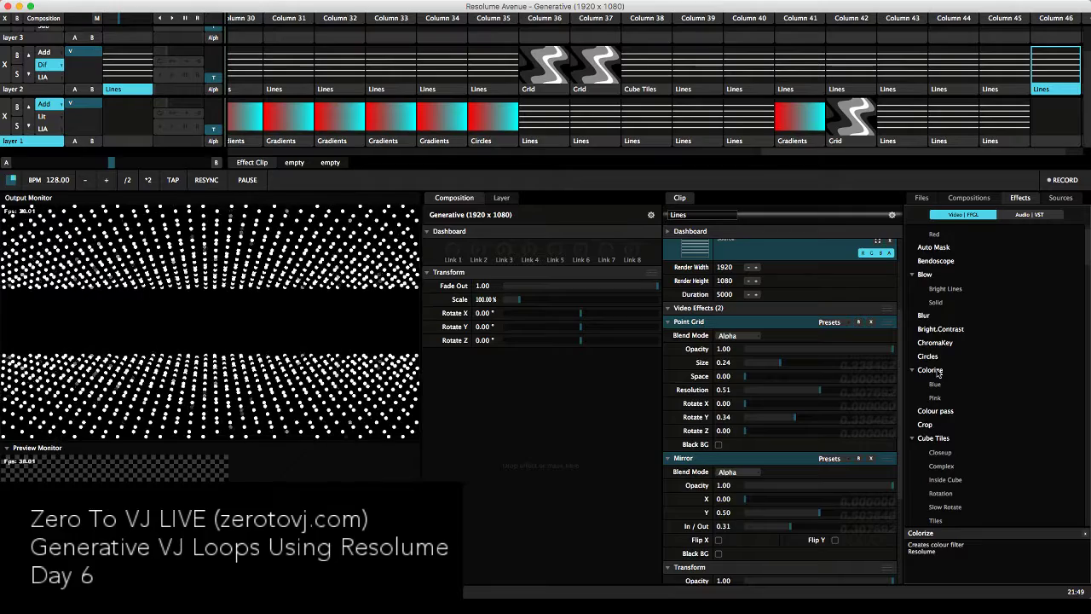
scroll(938, 373, "down", 8)
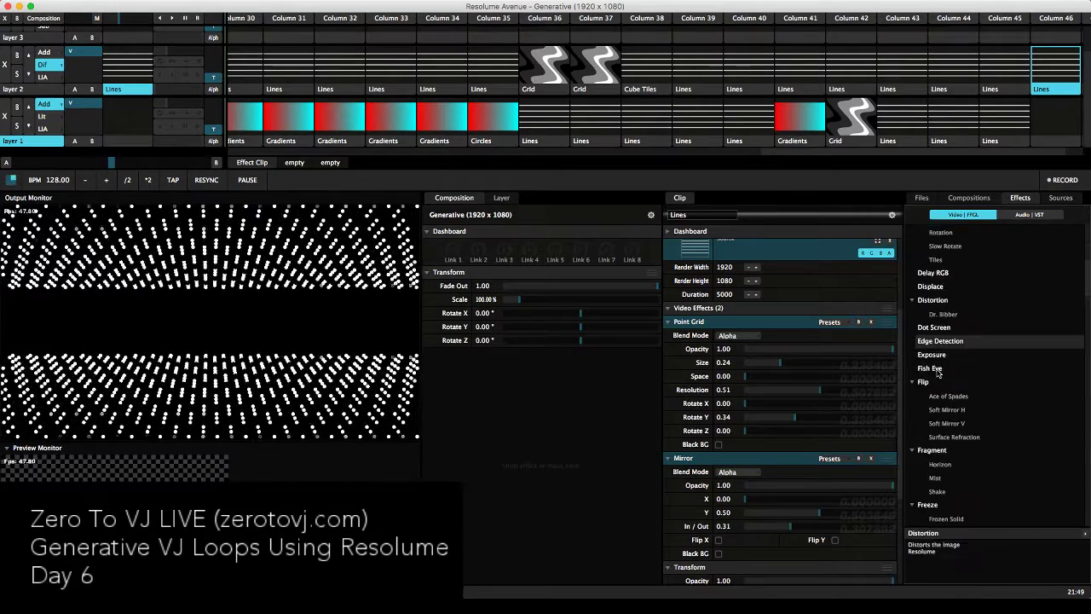
scroll(938, 373, "down", 7)
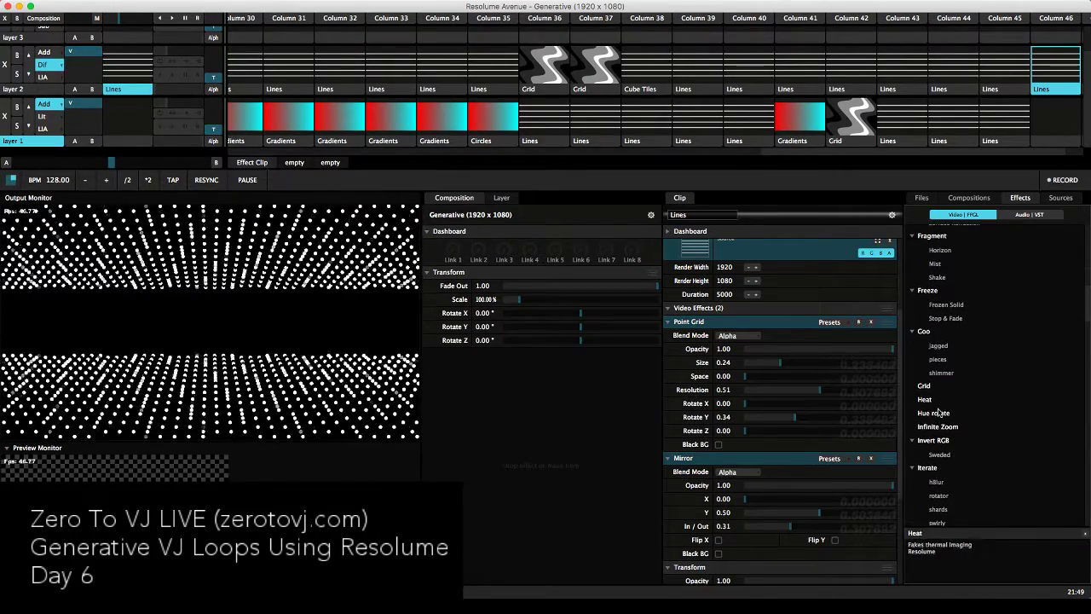
left_click_drag(924, 387, 843, 445)
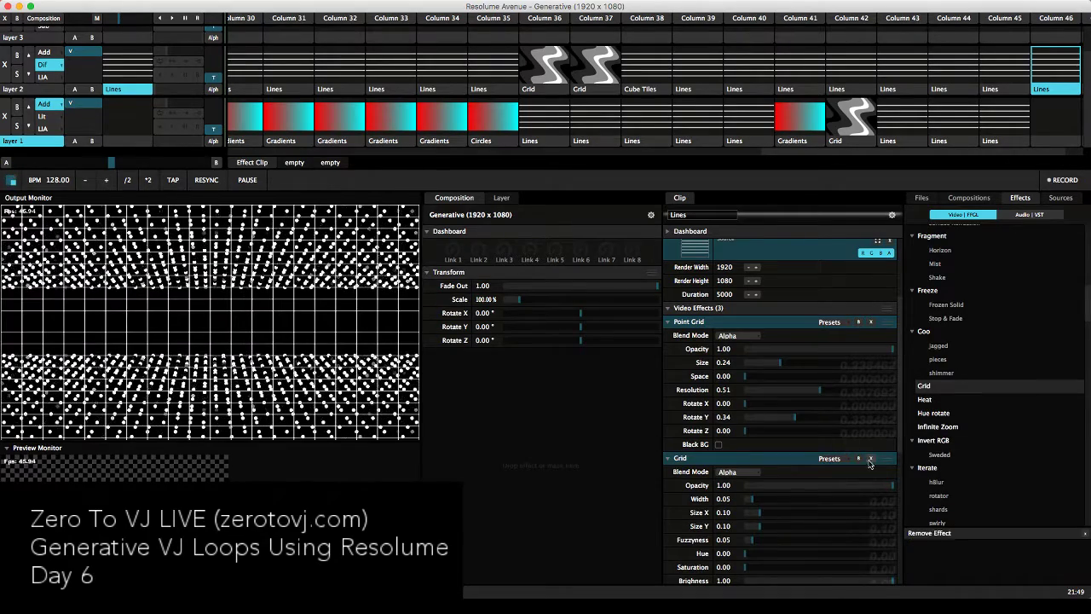
scroll(865, 491, "down", 3)
scroll(864, 491, "down", 1)
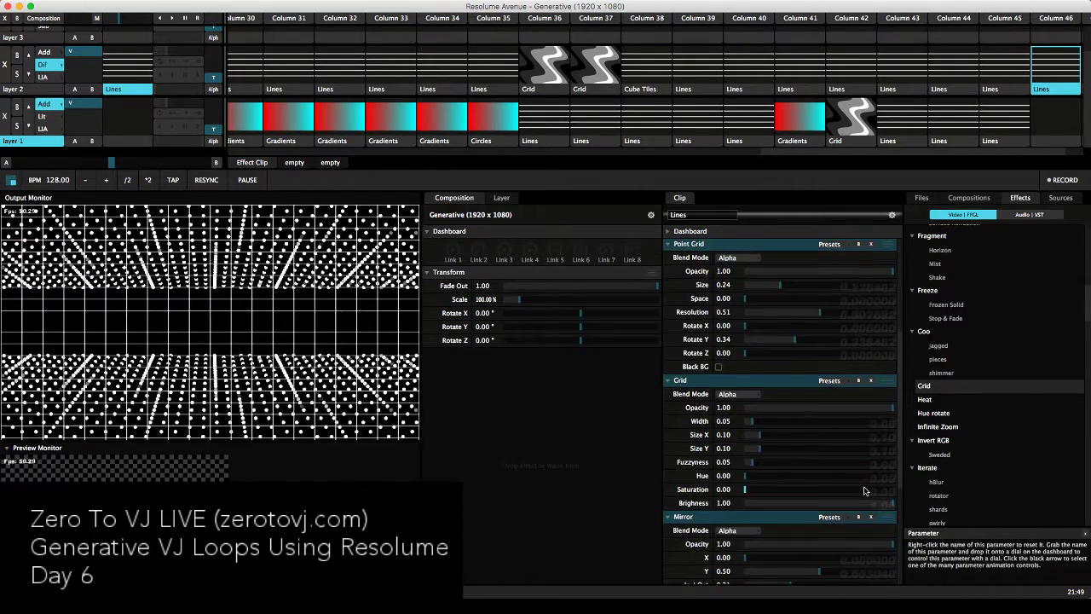
Try the Grid effect after Mirror with a Width of 0.03, and remove it
left_click_drag(873, 503, 863, 399)
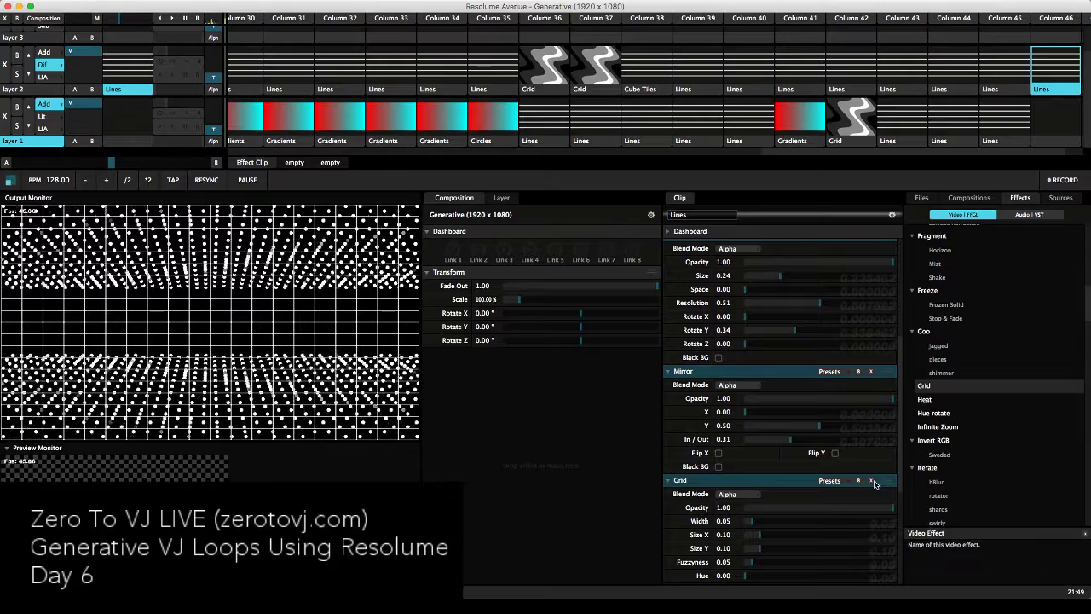
mouse_move(763, 523)
left_mouse_down()
mouse_move(791, 523)
mouse_move(751, 532)
left_mouse_up()
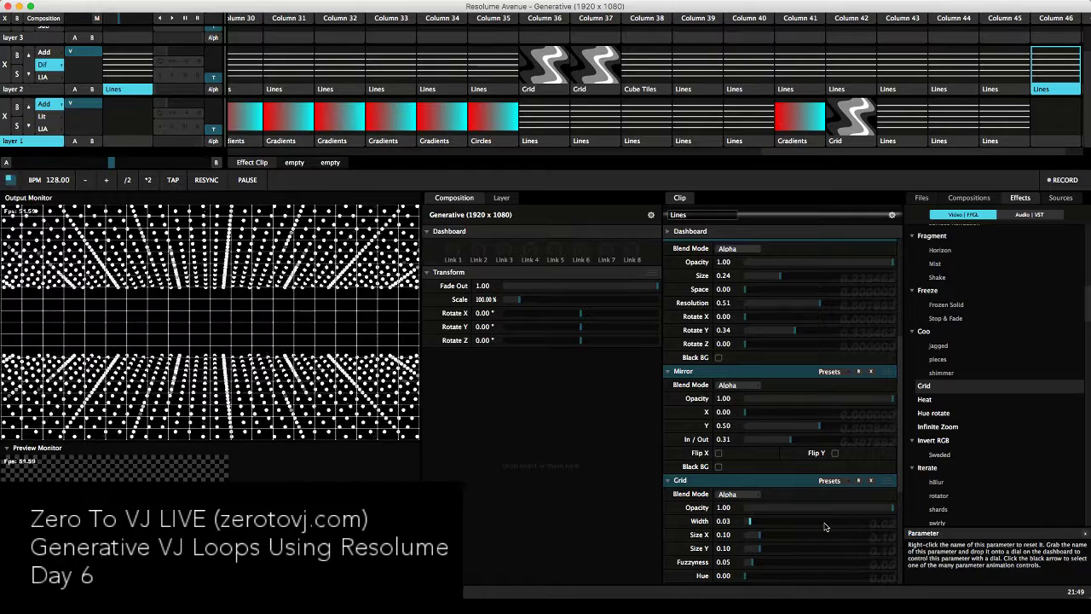
left_click(870, 480)
Insert the Radar effect between Point Grid and Mirror on the Lines clip
scroll(963, 439, "down", 1)
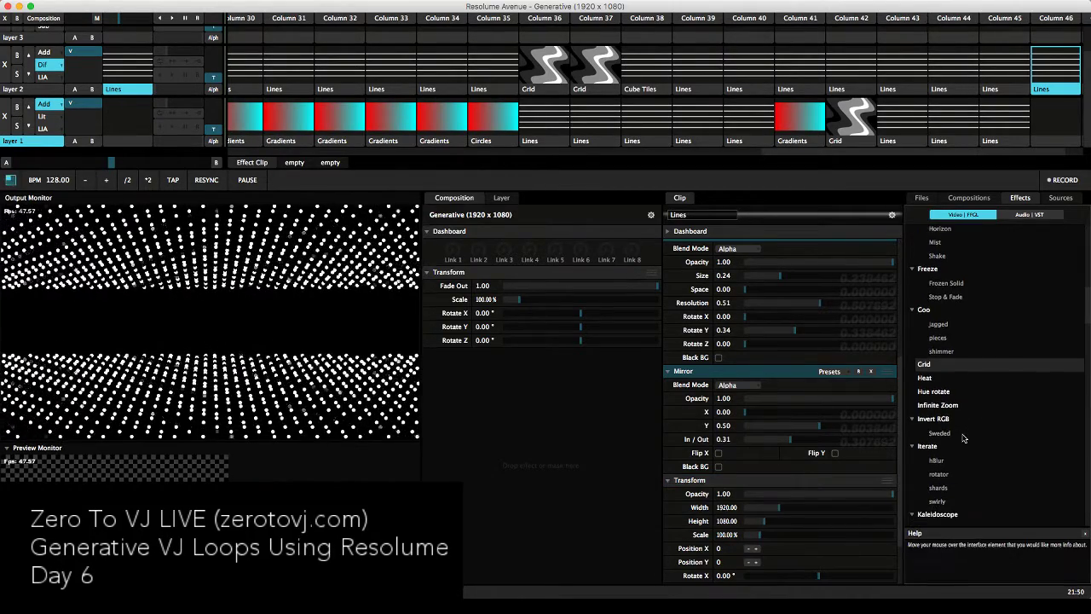
scroll(950, 423, "down", 5)
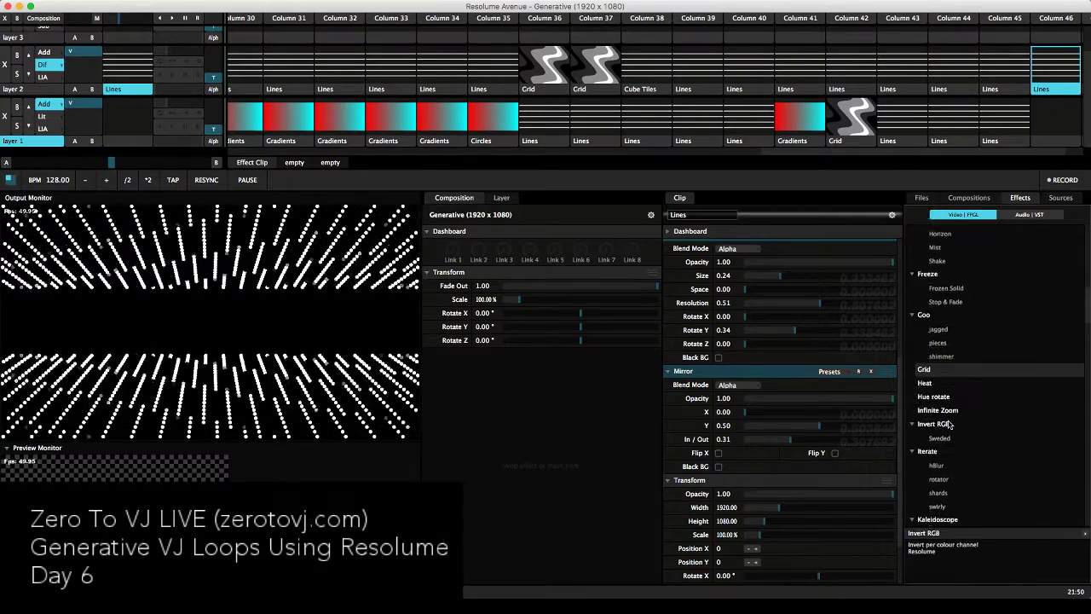
scroll(950, 423, "down", 6)
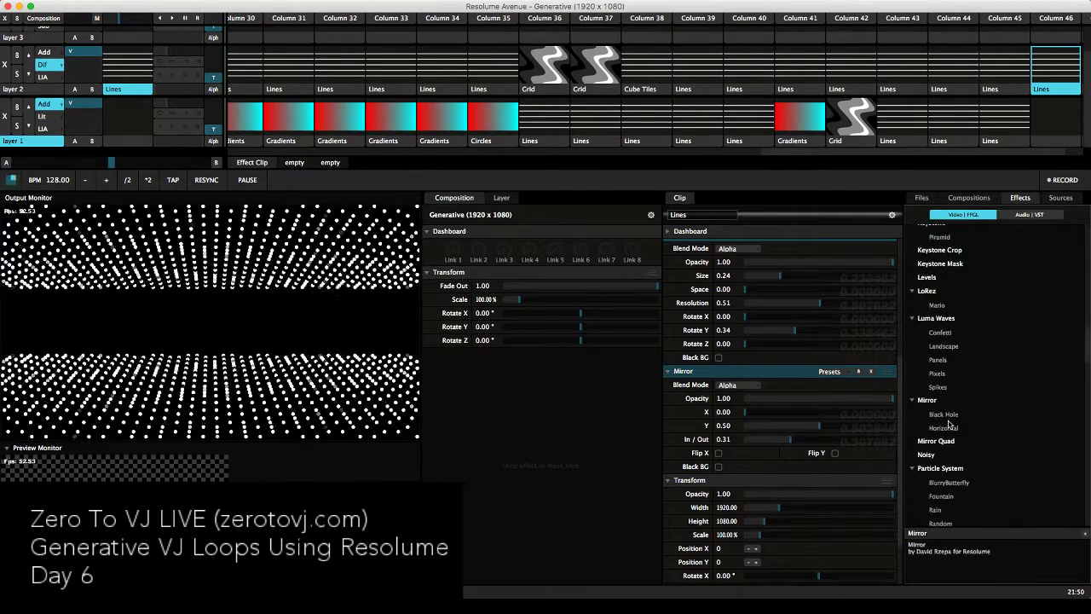
scroll(949, 424, "down", 4)
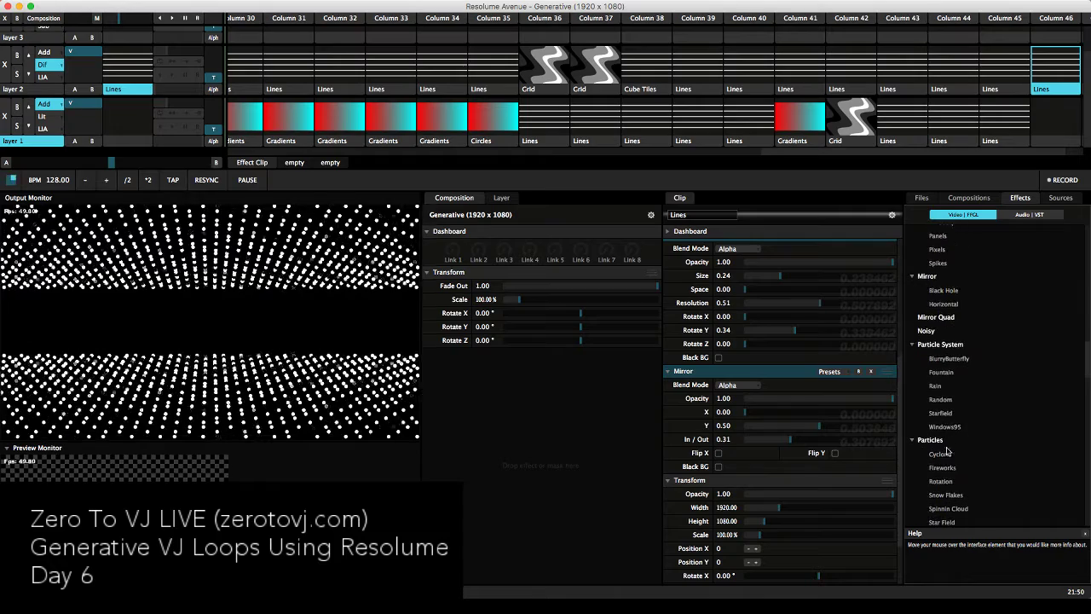
scroll(948, 452, "down", 6)
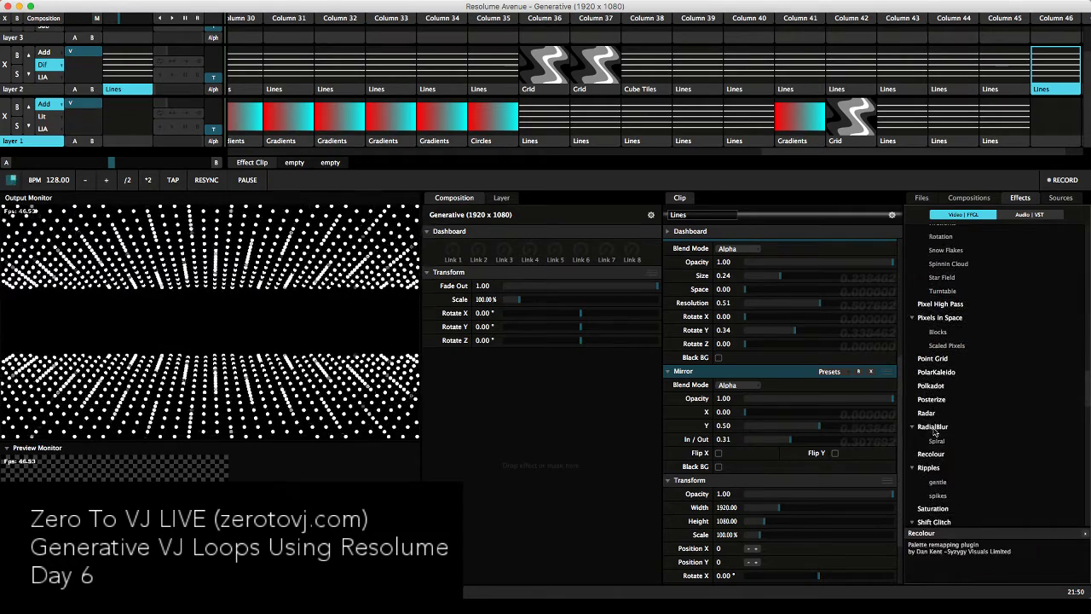
left_click_drag(935, 415, 801, 478)
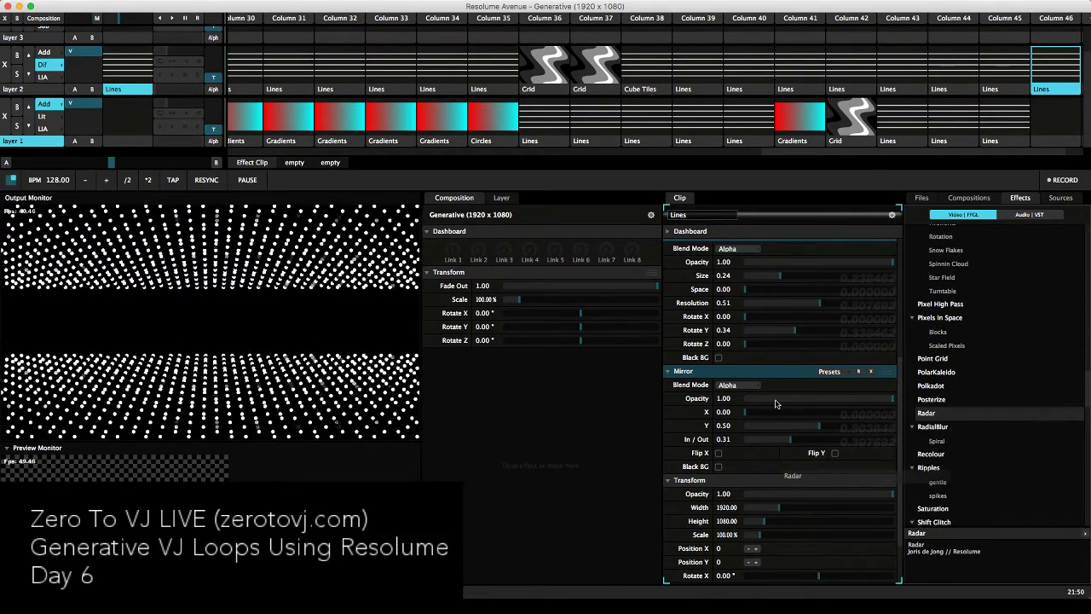
left_click_drag(776, 405, 753, 367)
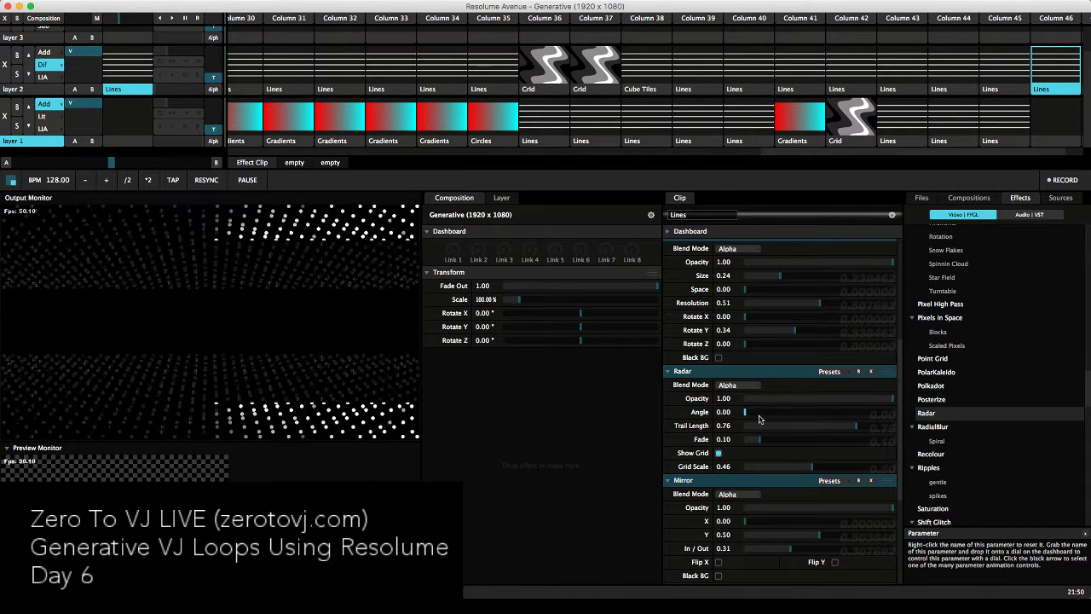
Adjust Radar to Angle 0.46, Trail Length 0.86 and Fade 0.00, and turn off Show Grid
mouse_move(856, 425)
left_mouse_down()
mouse_move(764, 439)
mouse_move(774, 415)
mouse_move(808, 418)
mouse_move(731, 426)
mouse_move(887, 433)
mouse_move(871, 430)
left_mouse_up()
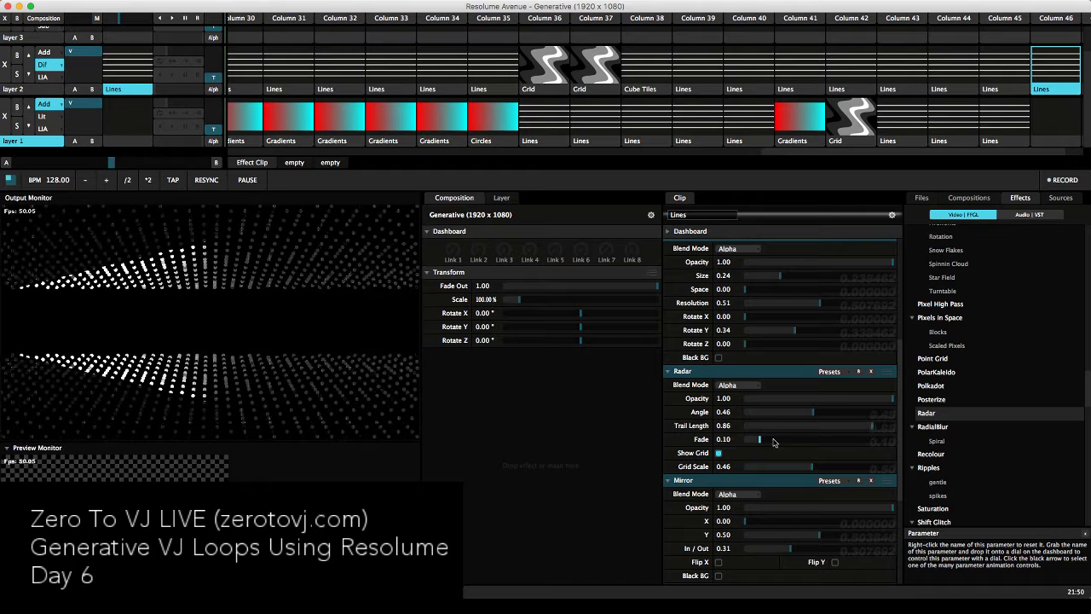
left_click_drag(776, 443, 729, 446)
left_click(718, 453)
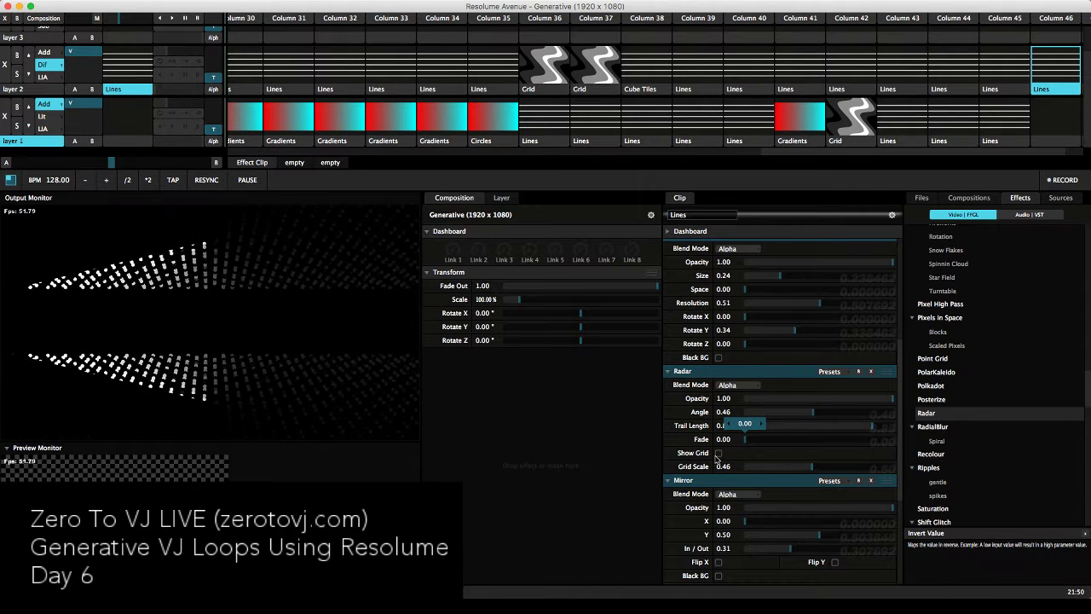
Try Radar Angle values of 0.06 and 0.40 and a Trail Length of 0.00, and remove the Radar effect
left_click_drag(814, 413, 754, 423)
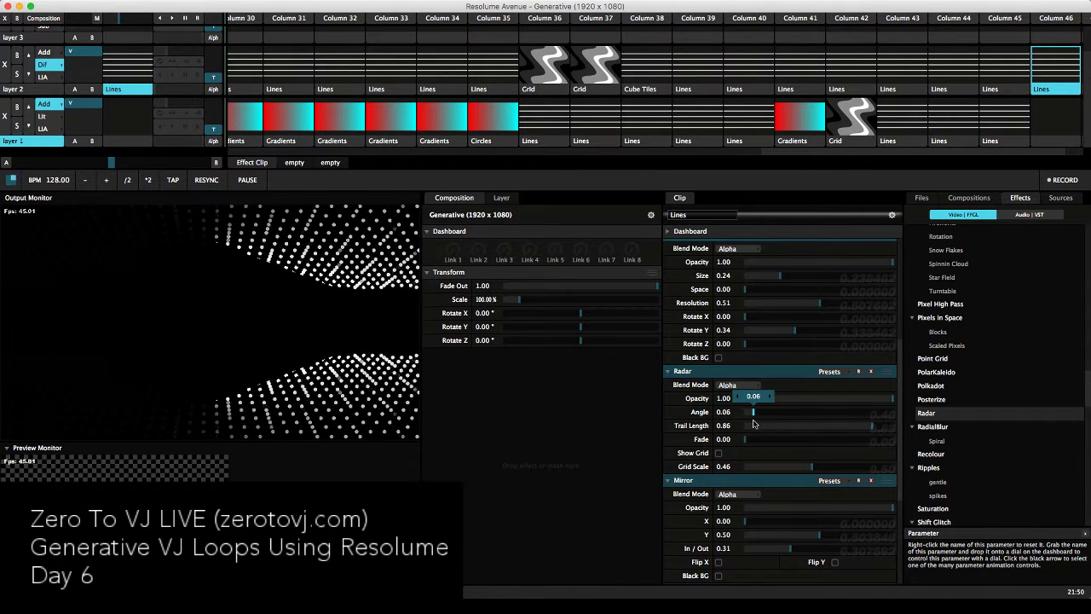
left_click_drag(848, 426, 667, 443)
left_click_drag(764, 420, 802, 431)
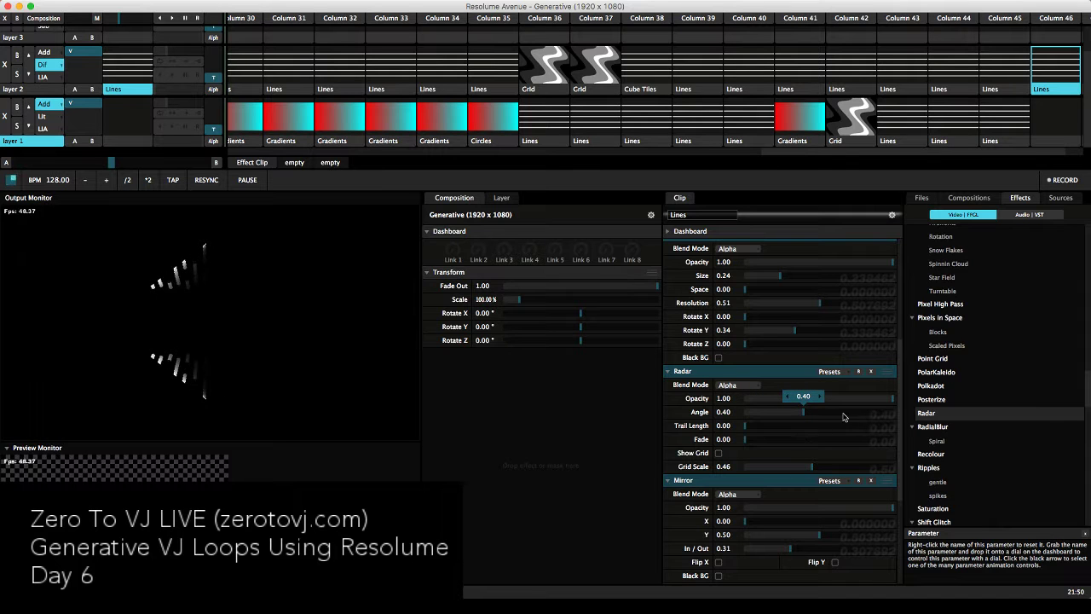
left_click(870, 372)
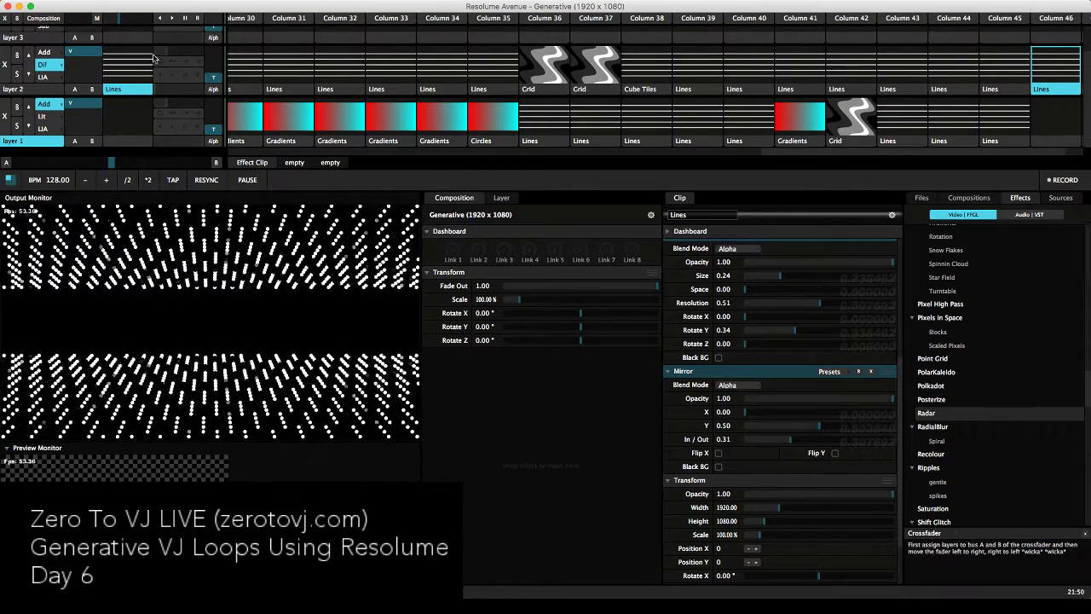
left_click(171, 2)
left_click(171, 1)
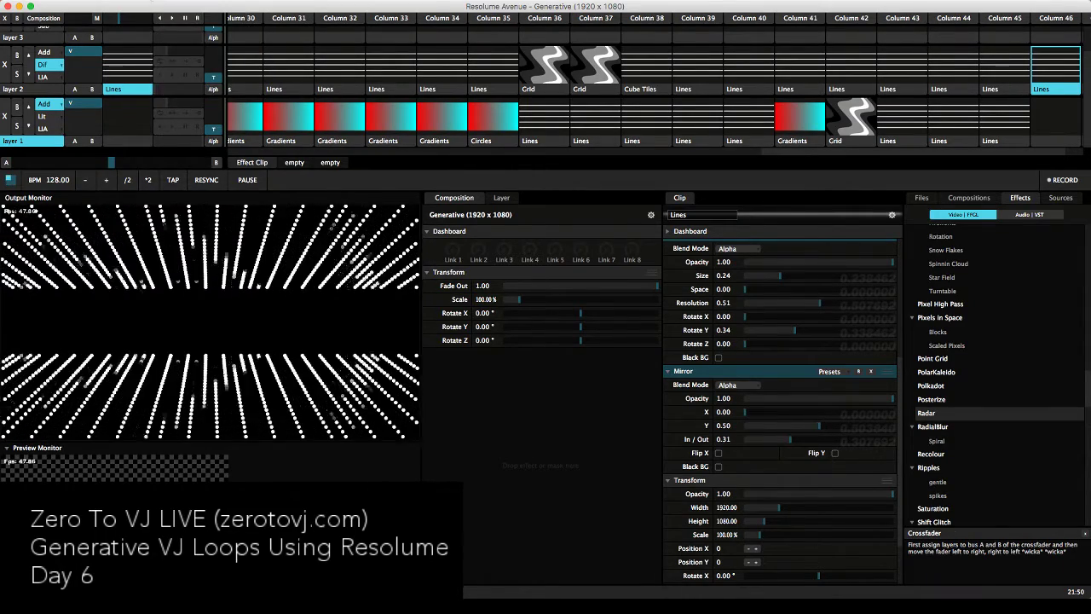
left_click(149, 2)
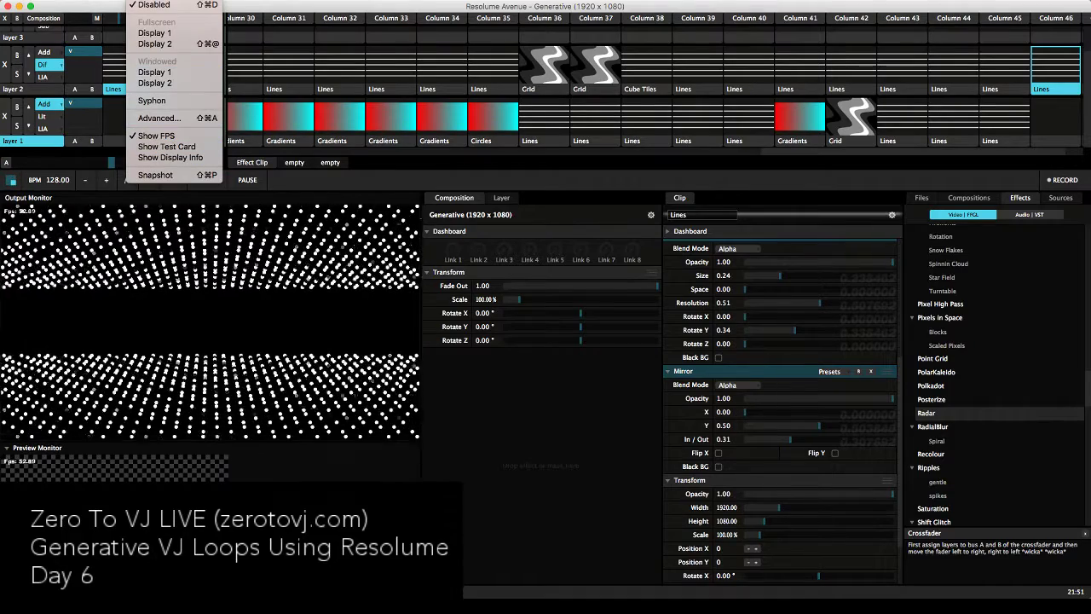
left_click(236, 246)
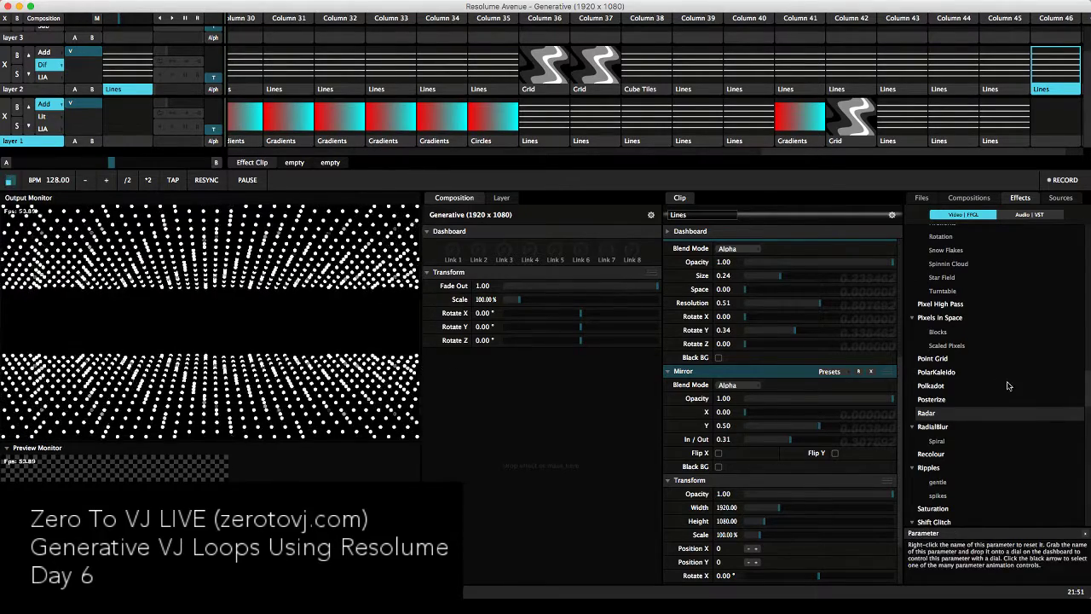
Insert the Shift Glitch effect between Point Grid and Mirror on the Lines clip and set its Frequency to 0.46
scroll(1008, 386, "down", 5)
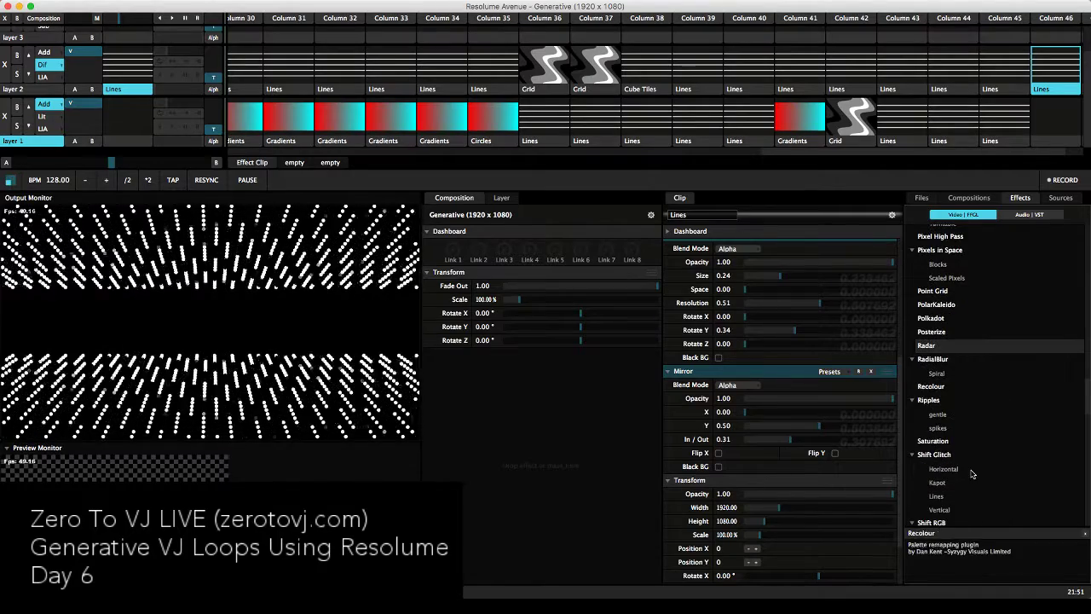
scroll(971, 473, "down", 1)
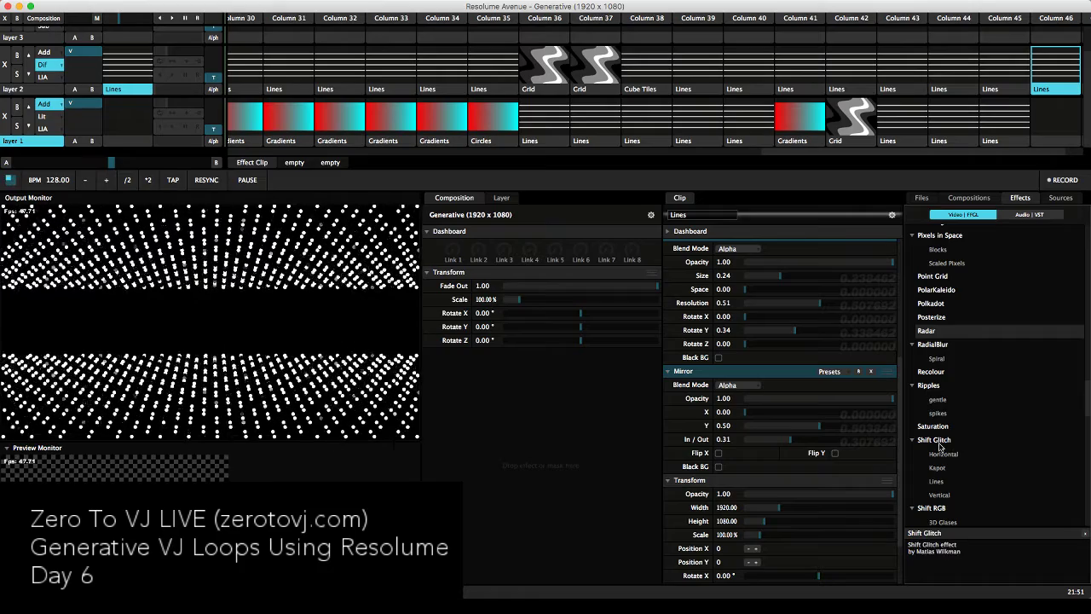
left_click_drag(940, 445, 790, 377)
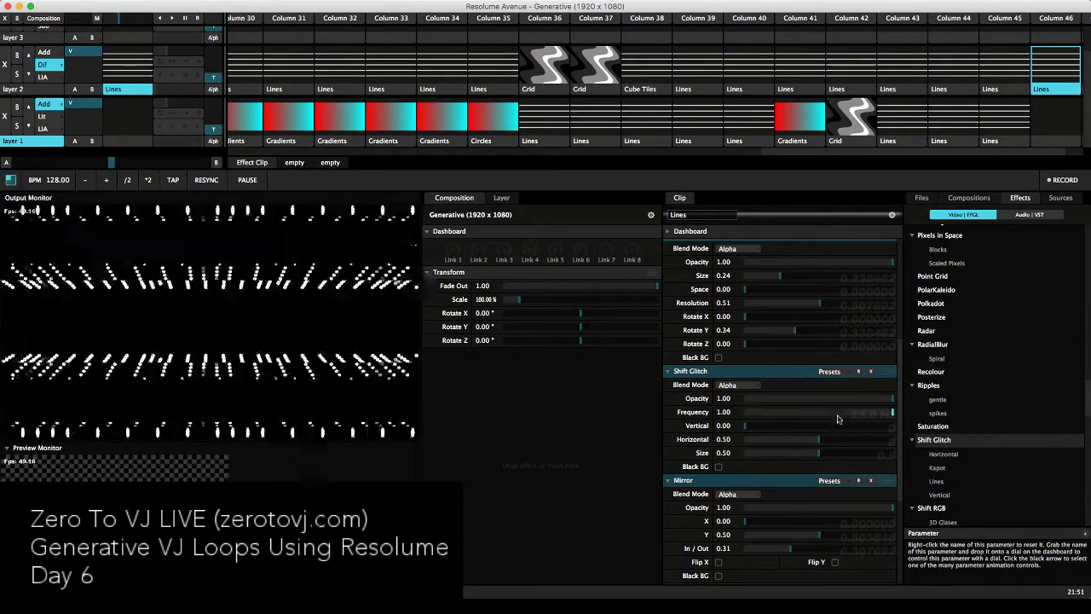
left_click_drag(891, 417, 813, 435)
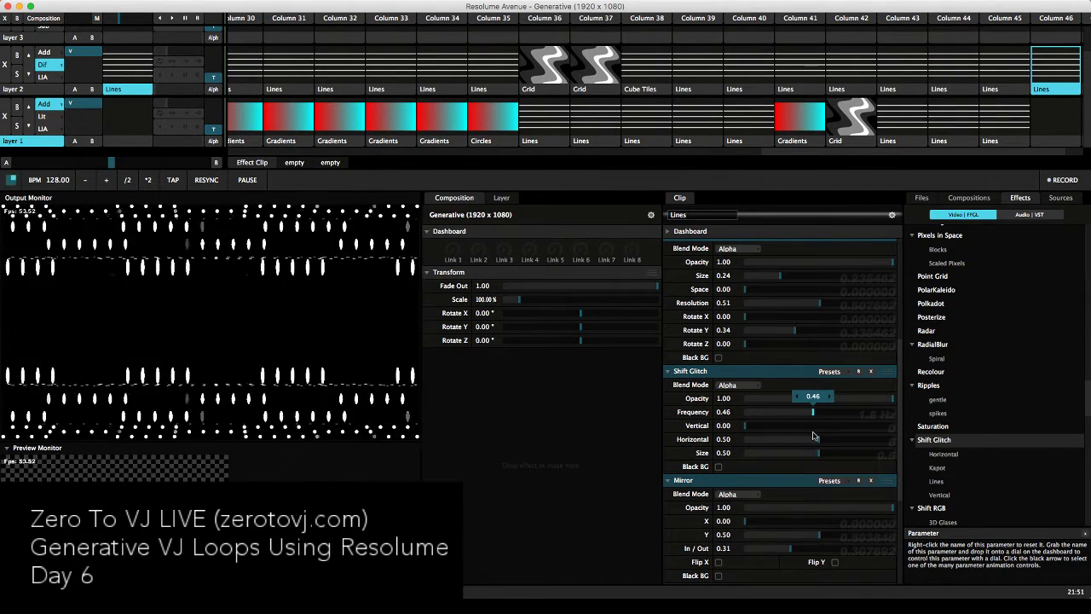
Try Shift Glitch values of Vertical 0.48, Horizontal 0.97 and Size 1.00, and remove the Shift Glitch effect
left_click(745, 427)
left_click_drag(745, 426, 817, 431)
left_click_drag(818, 443, 888, 457)
left_click_drag(801, 453, 844, 376)
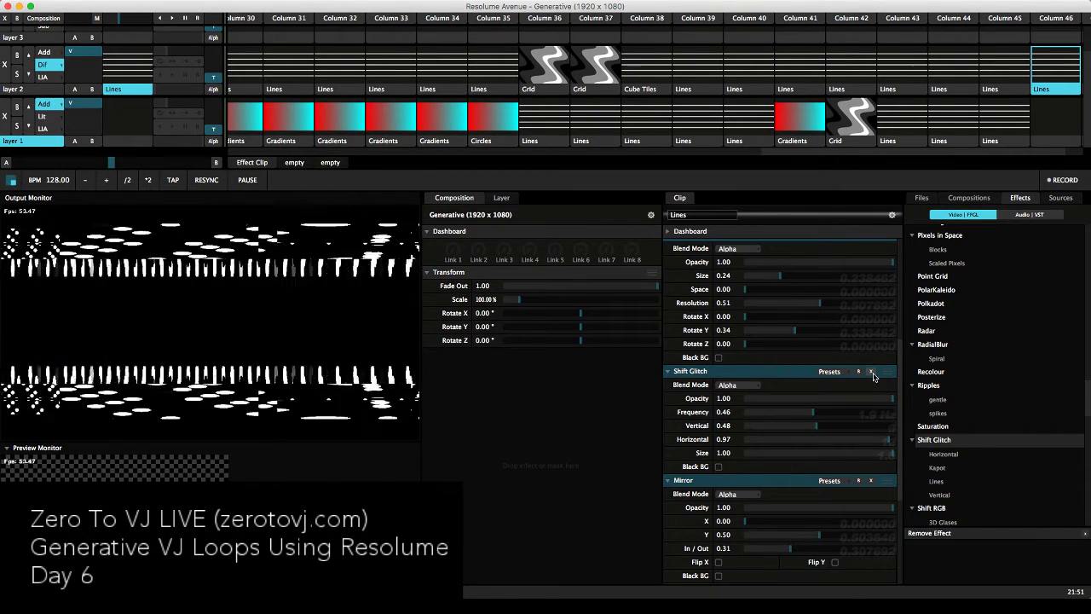
left_click(872, 372)
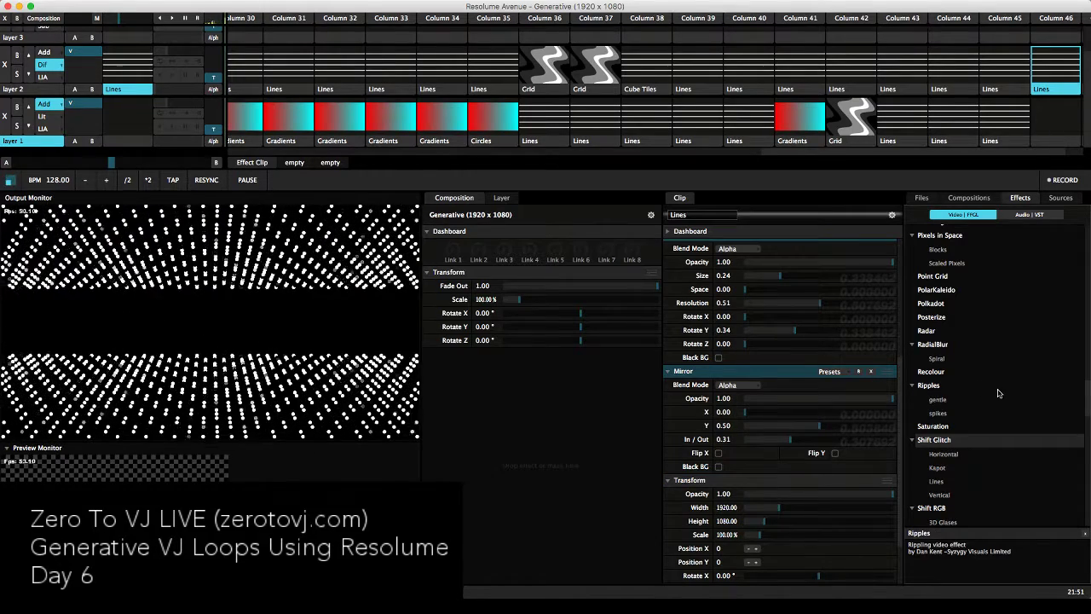
Find the Trails effect and insert it between Point Grid and Mirror on the Lines clip
scroll(999, 393, "down", 5)
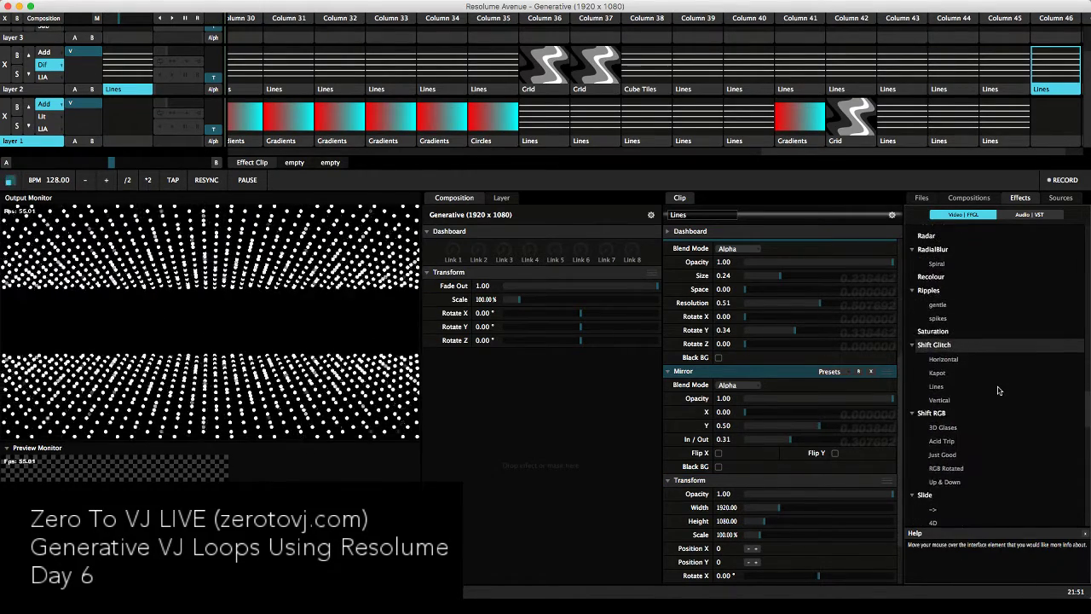
scroll(999, 390, "down", 2)
scroll(999, 390, "down", 2)
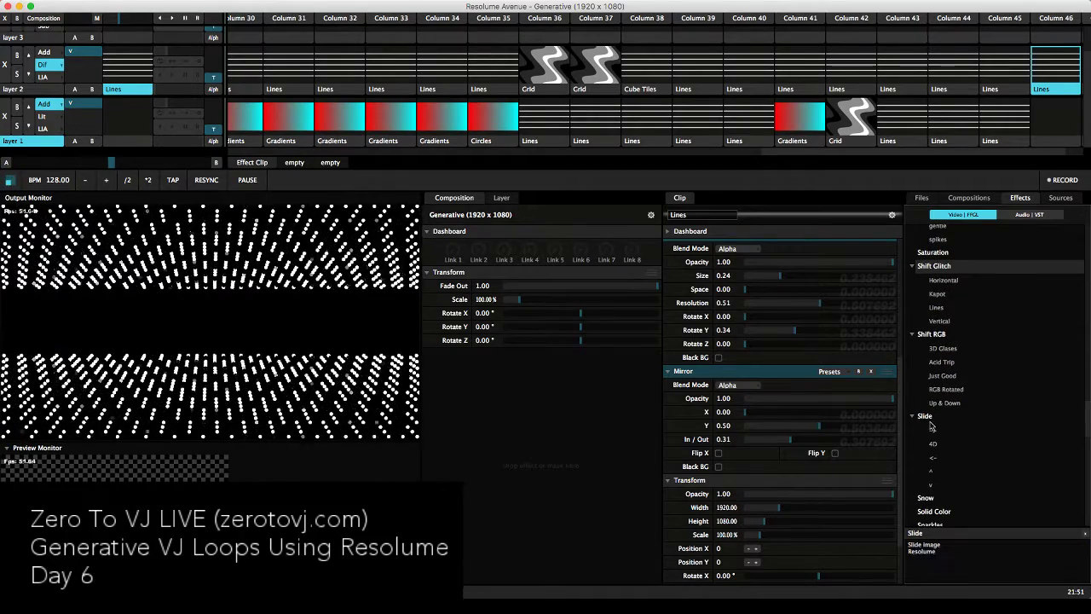
scroll(938, 439, "down", 4)
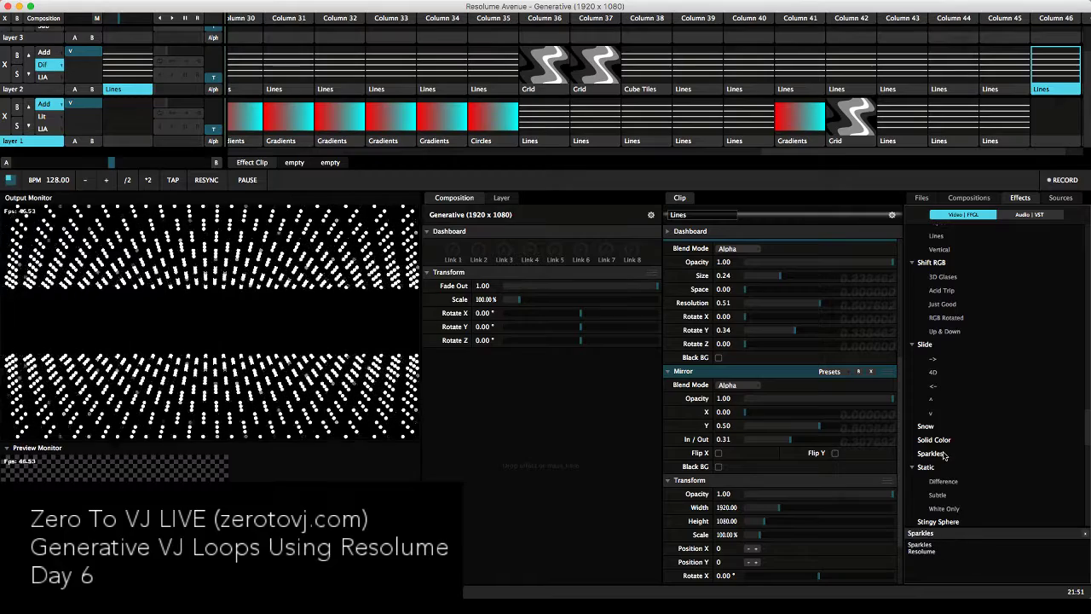
scroll(944, 456, "down", 6)
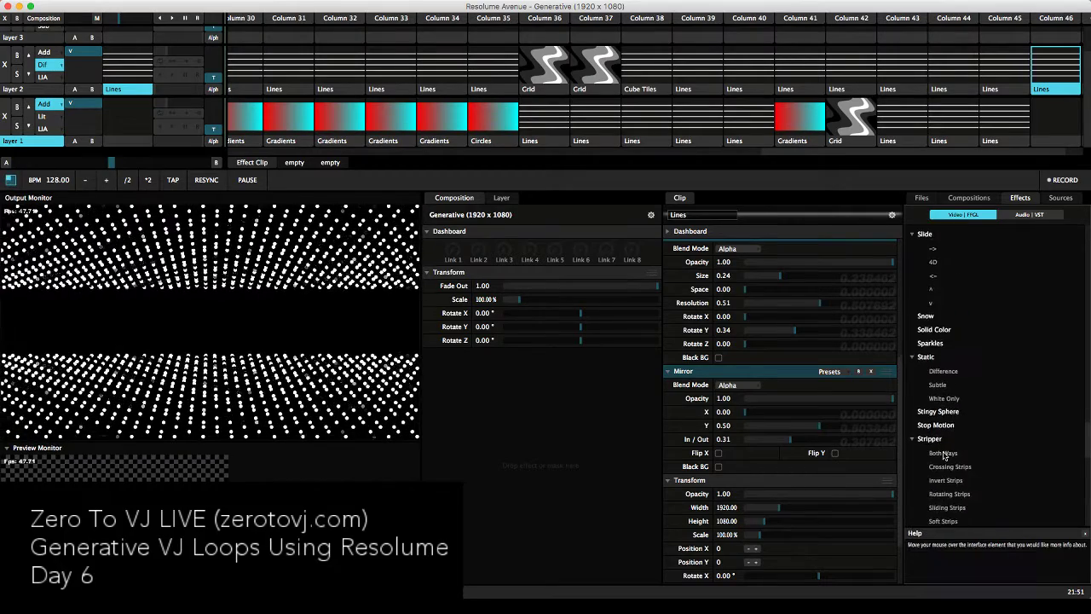
scroll(944, 456, "down", 10)
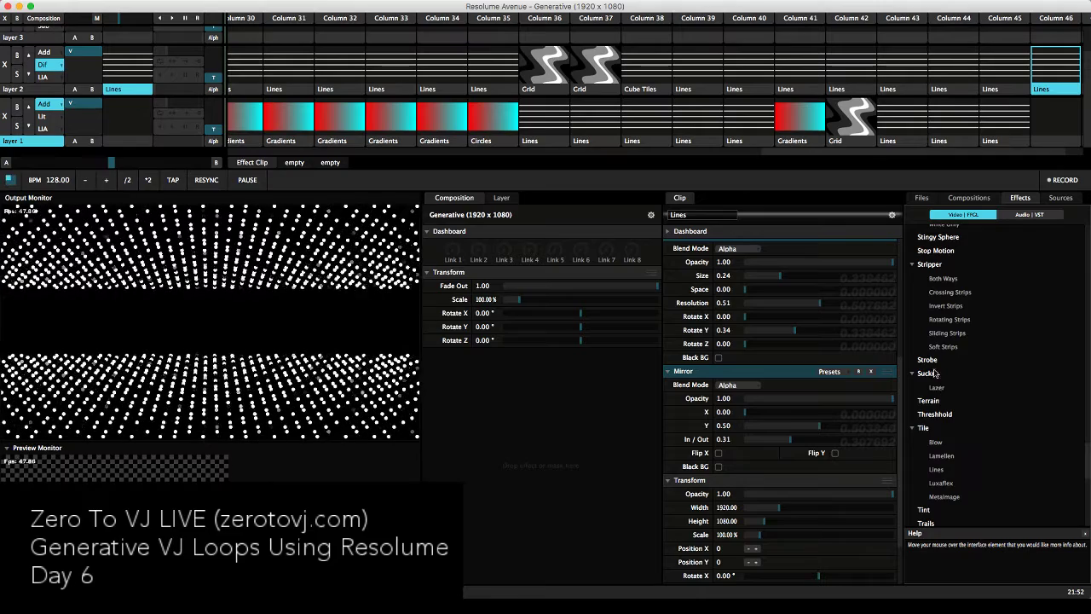
scroll(936, 433, "down", 2)
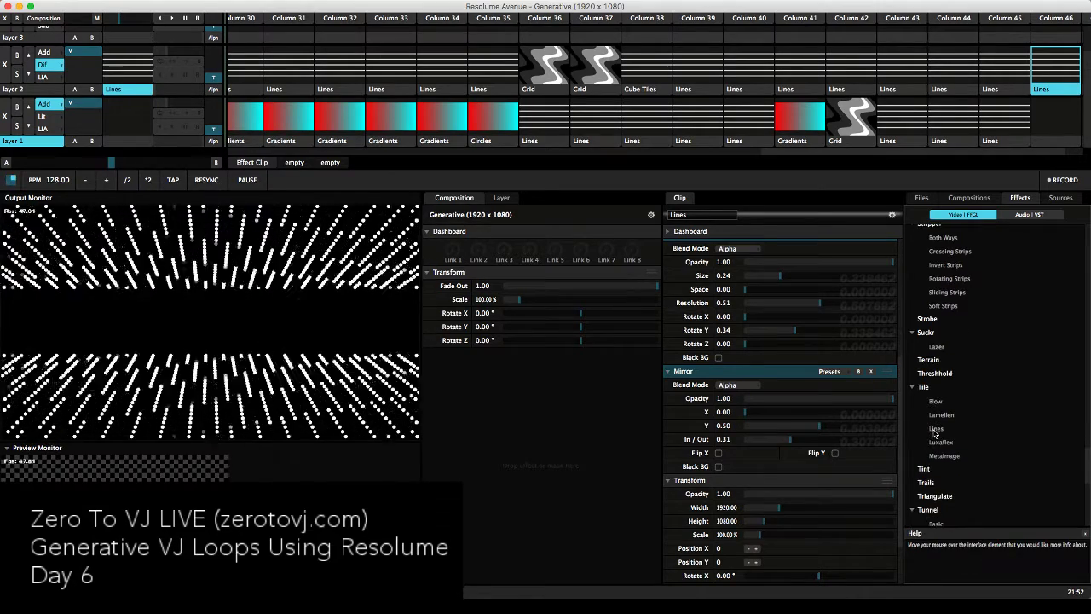
left_click(933, 485)
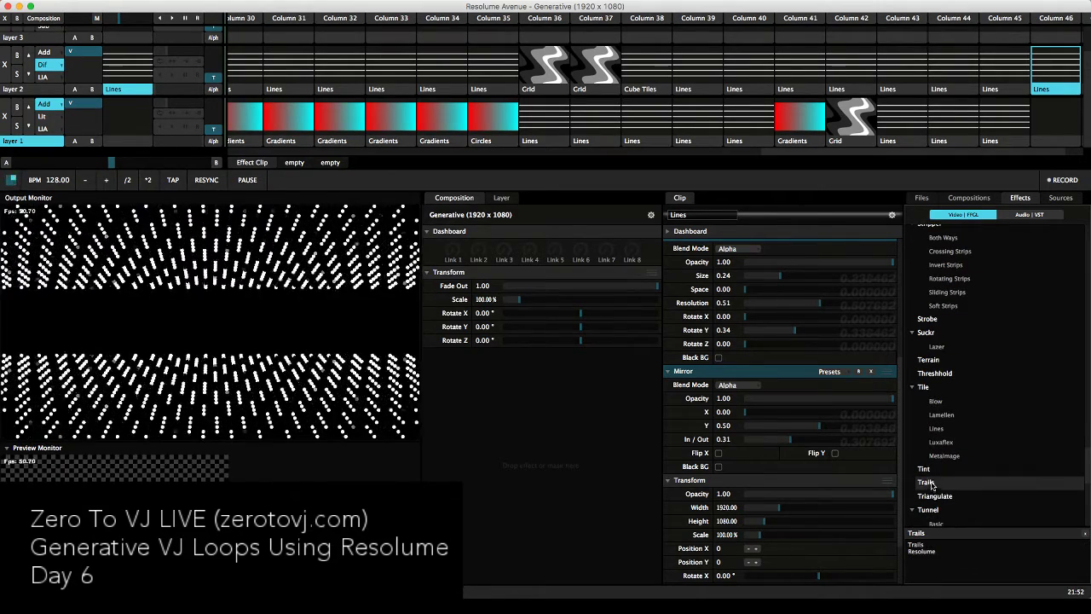
left_click_drag(932, 484, 827, 364)
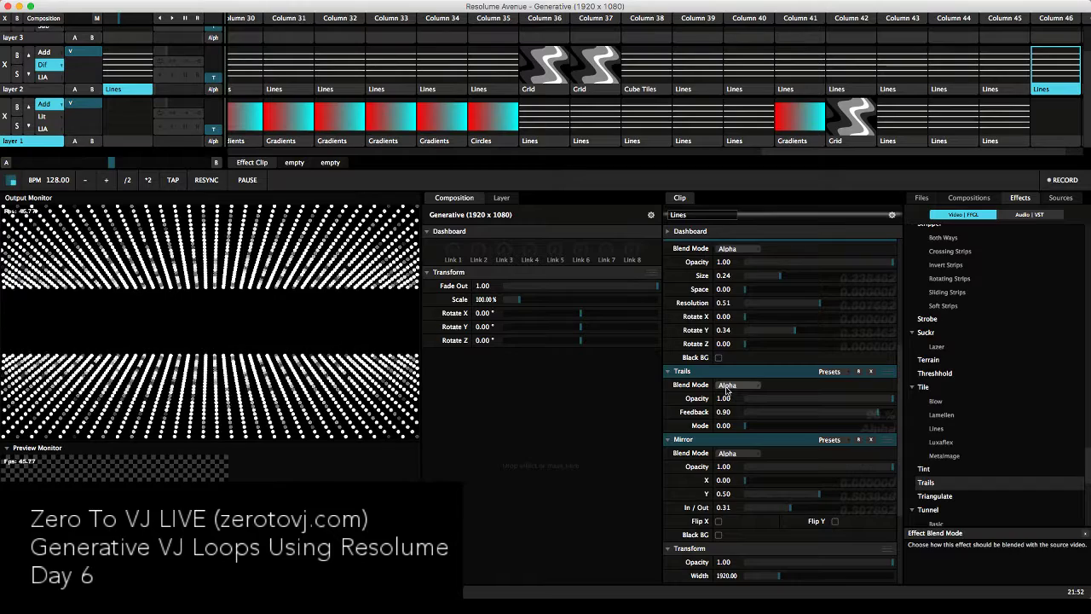
Try Trails with Feedback 1.00 and Mode 0.71, then Feedback 0.78 and Mode 1.00, and remove the Trails effect
left_click_drag(747, 425, 928, 433)
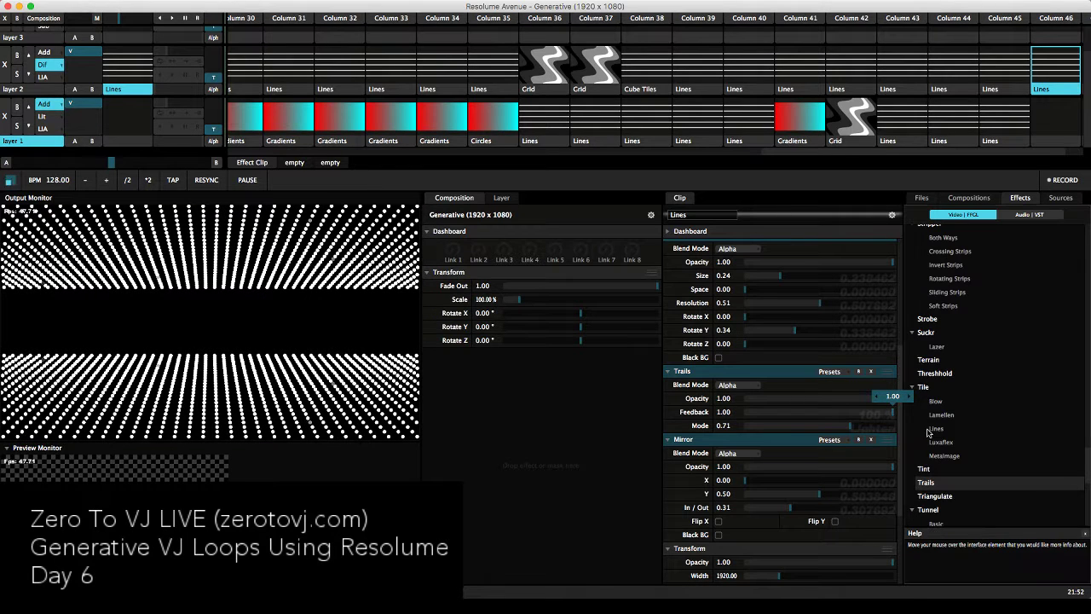
left_click_drag(881, 420, 925, 428)
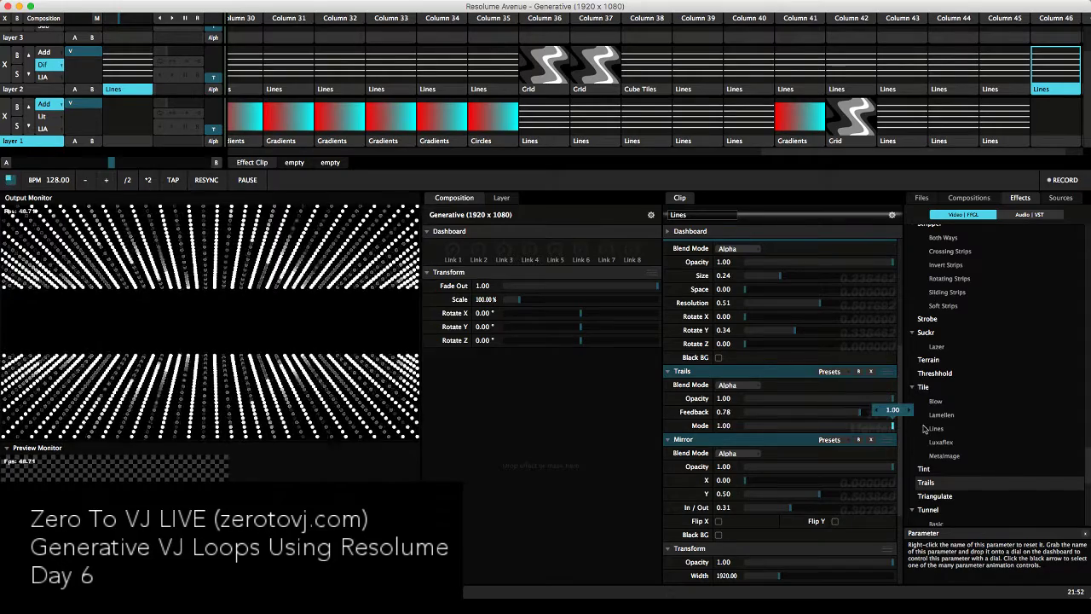
left_click(871, 371)
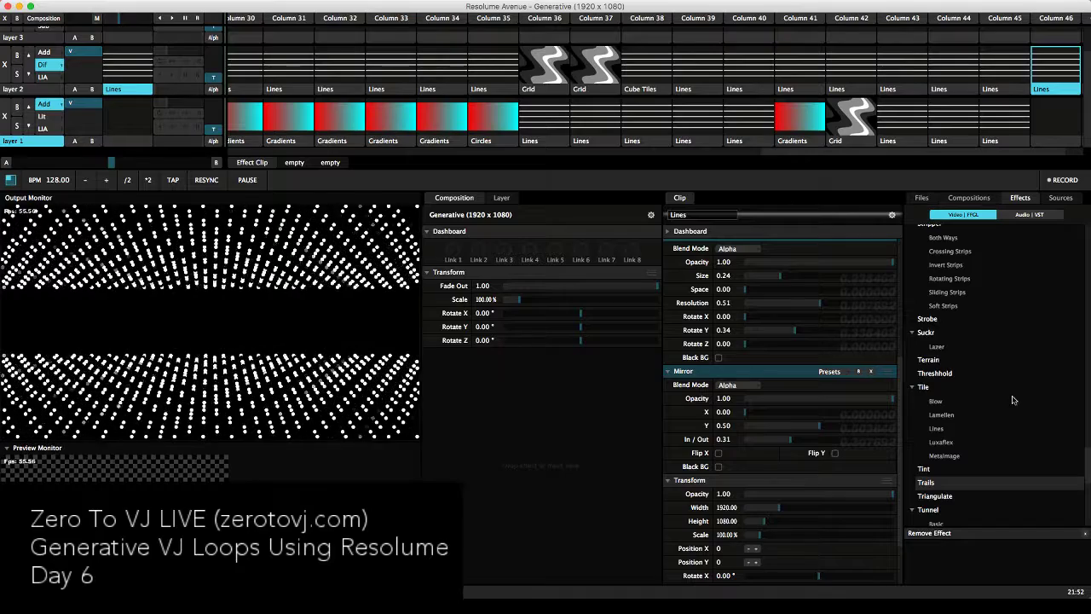
Try the Tint effect before Mirror with Black Hue 0.09 and White Hue 0.38, and remove it
scroll(980, 422, "down", 3)
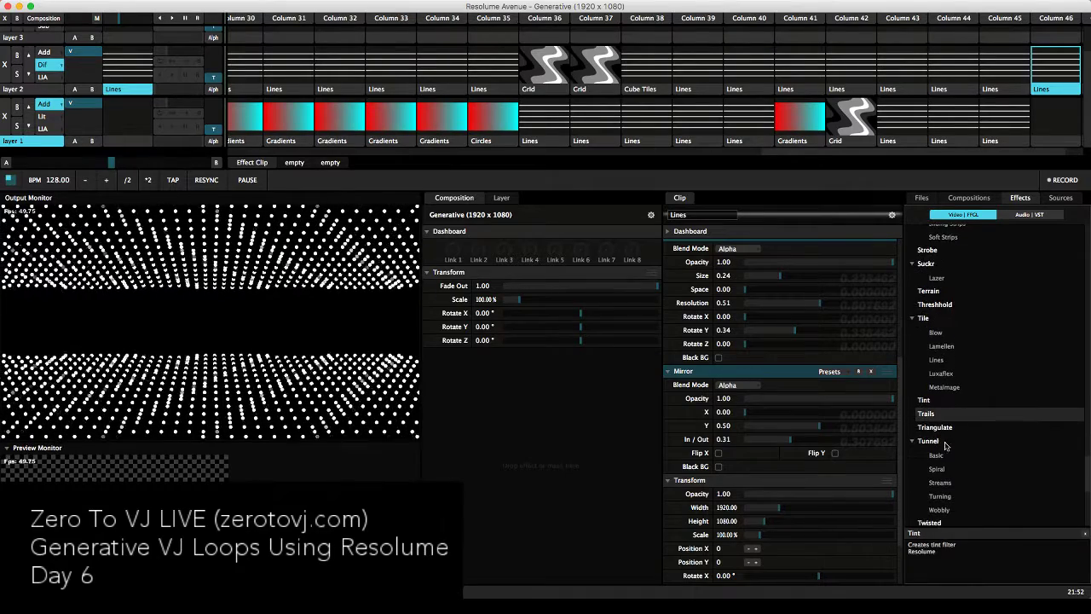
scroll(945, 439, "down", 1)
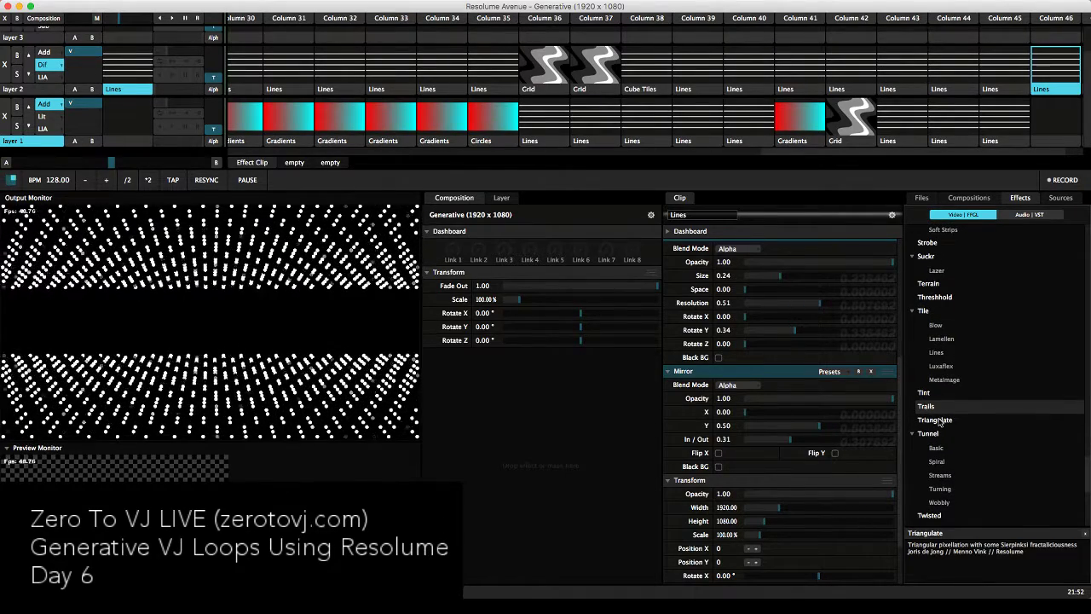
left_click_drag(922, 392, 862, 364)
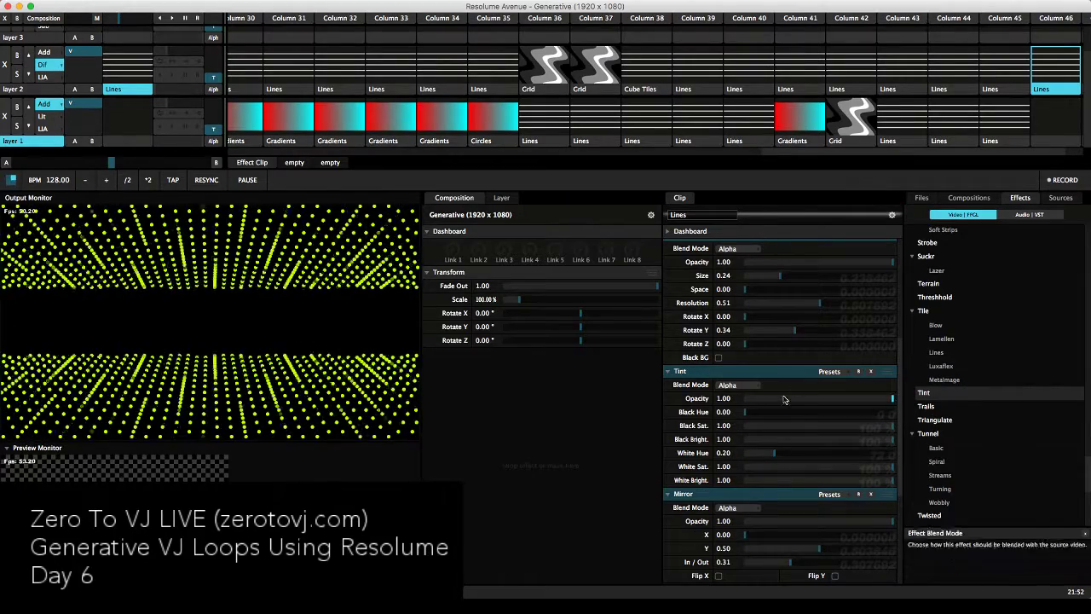
left_click_drag(758, 415, 802, 461)
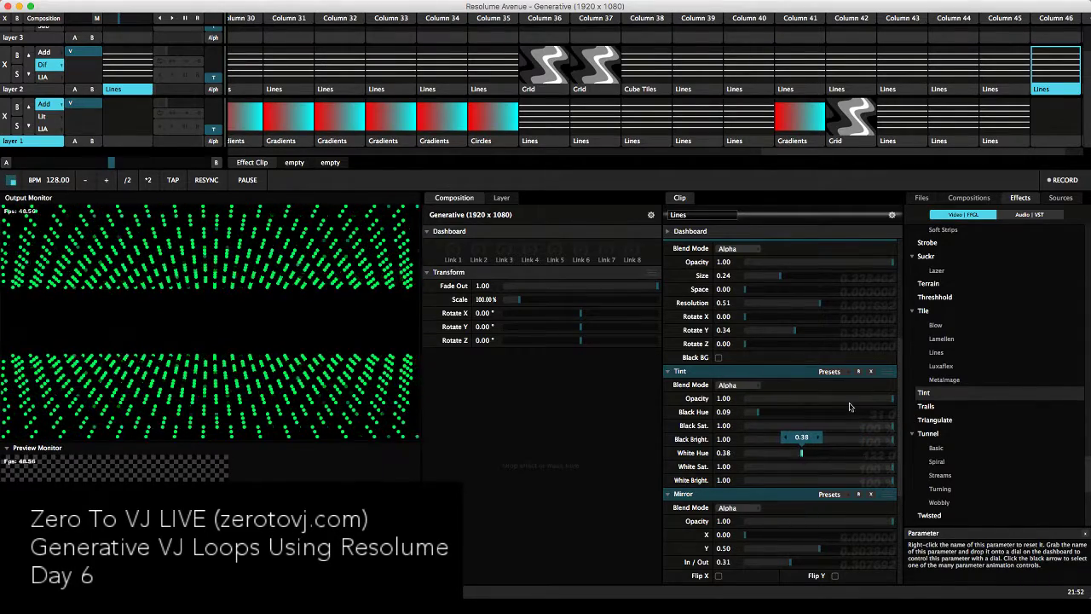
left_click(870, 371)
Look through the effects list for LoRez and insert it between Point Grid and Mirror on the Lines clip
scroll(968, 414, "down", 5)
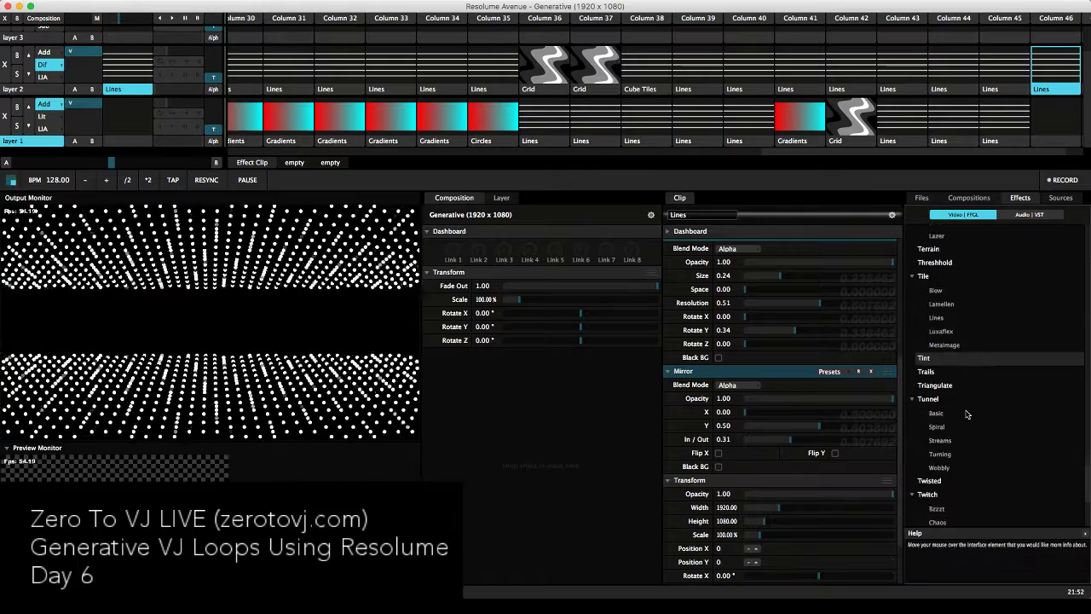
scroll(968, 415, "down", 1)
scroll(967, 414, "up", 5)
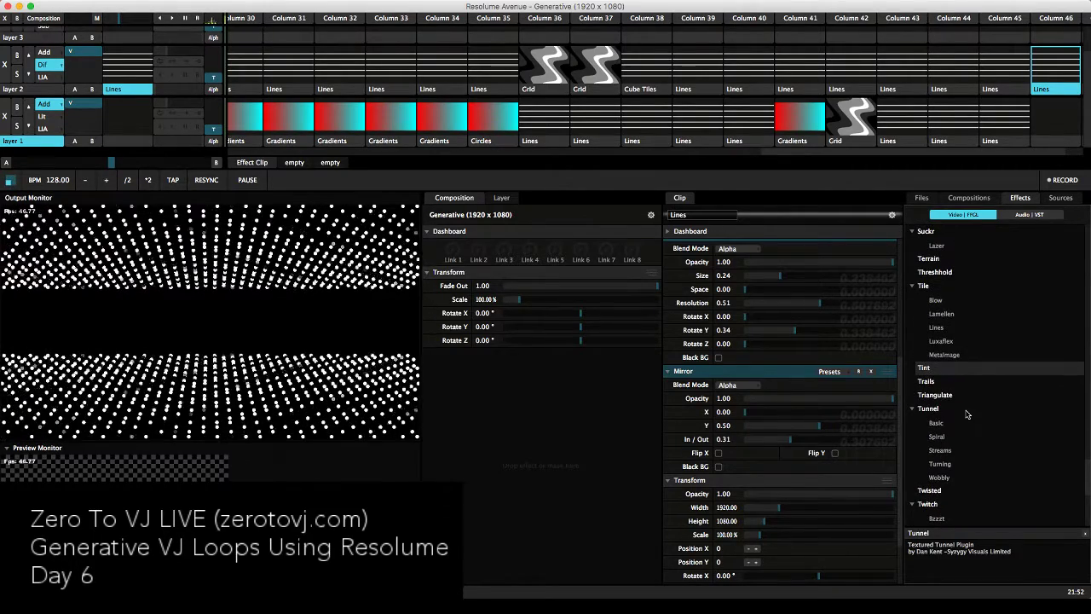
scroll(967, 415, "up", 9)
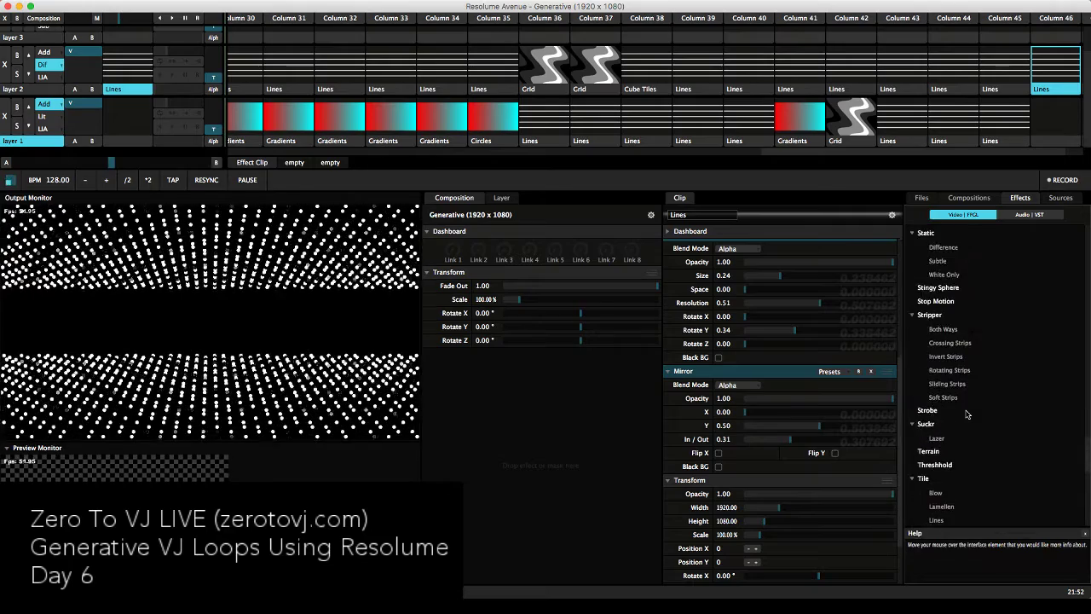
scroll(967, 414, "up", 10)
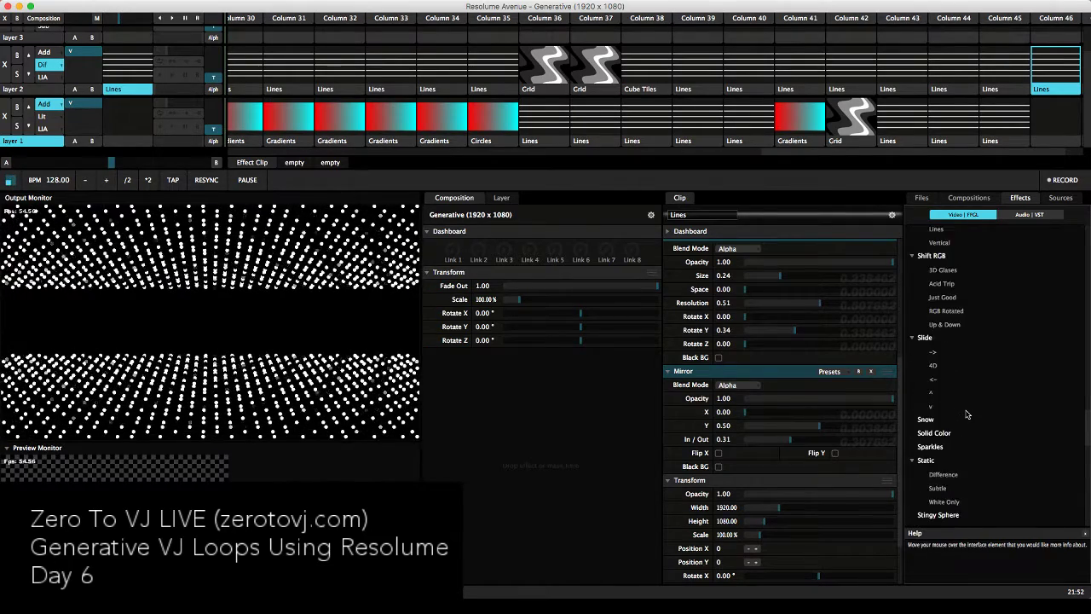
scroll(968, 414, "up", 2)
scroll(967, 414, "up", 7)
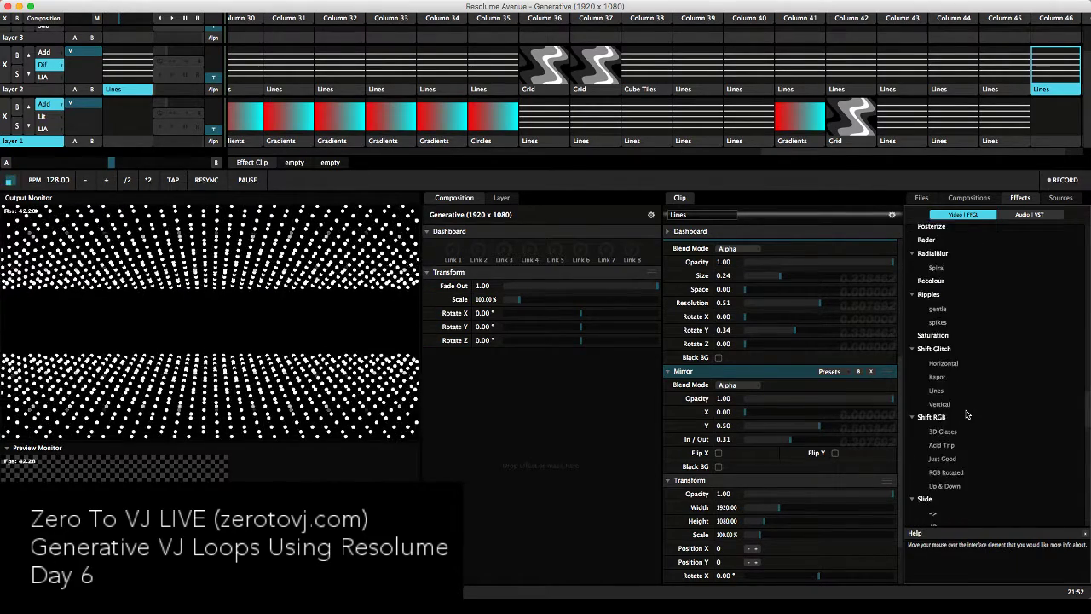
scroll(940, 316, "up", 2)
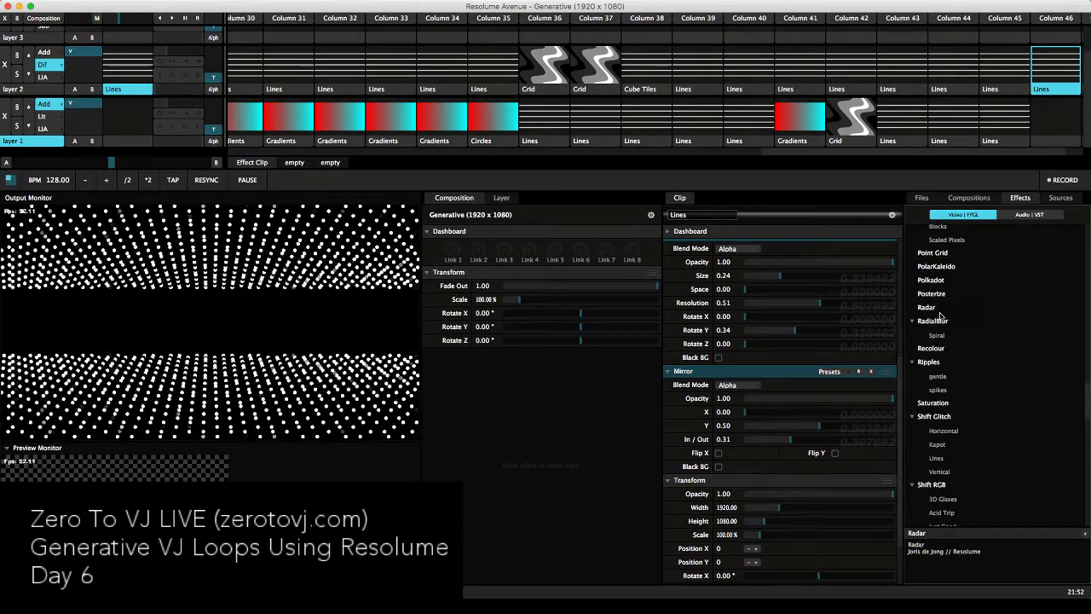
scroll(940, 316, "up", 6)
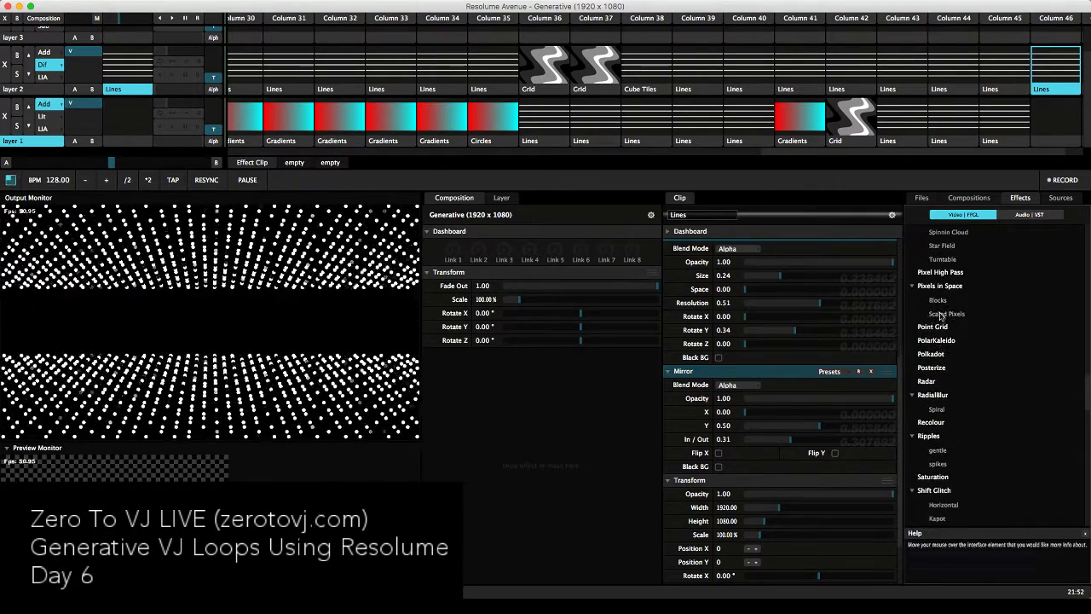
scroll(940, 316, "up", 10)
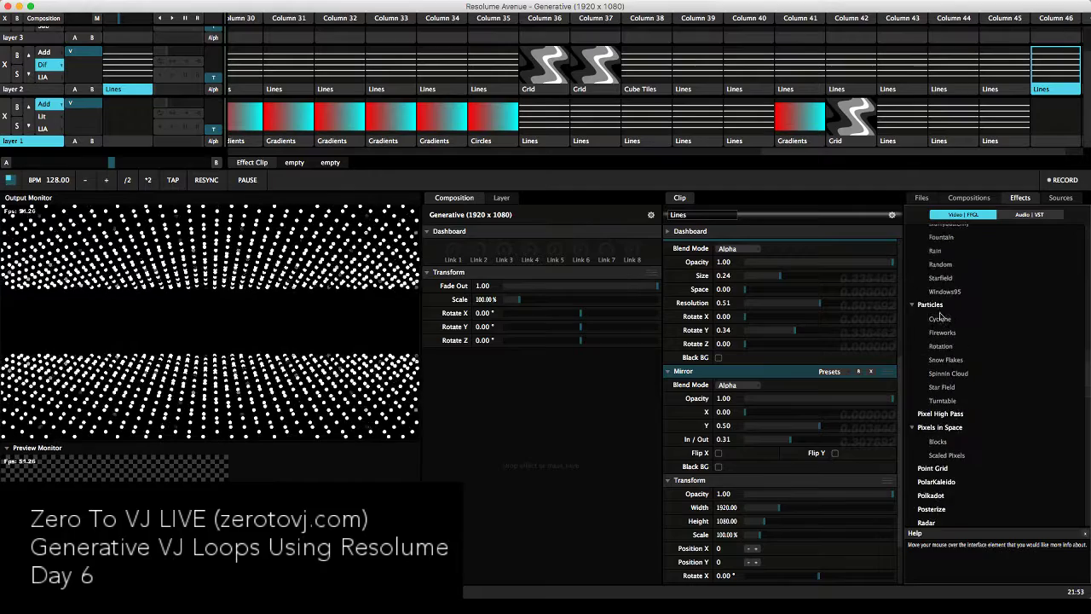
scroll(940, 317, "up", 1)
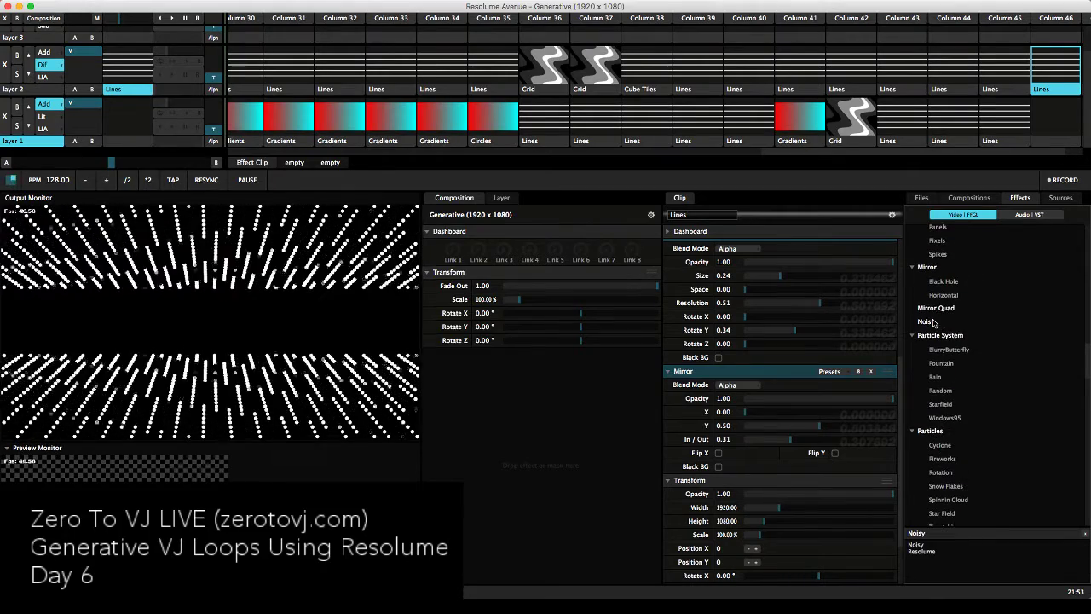
scroll(933, 322, "up", 7)
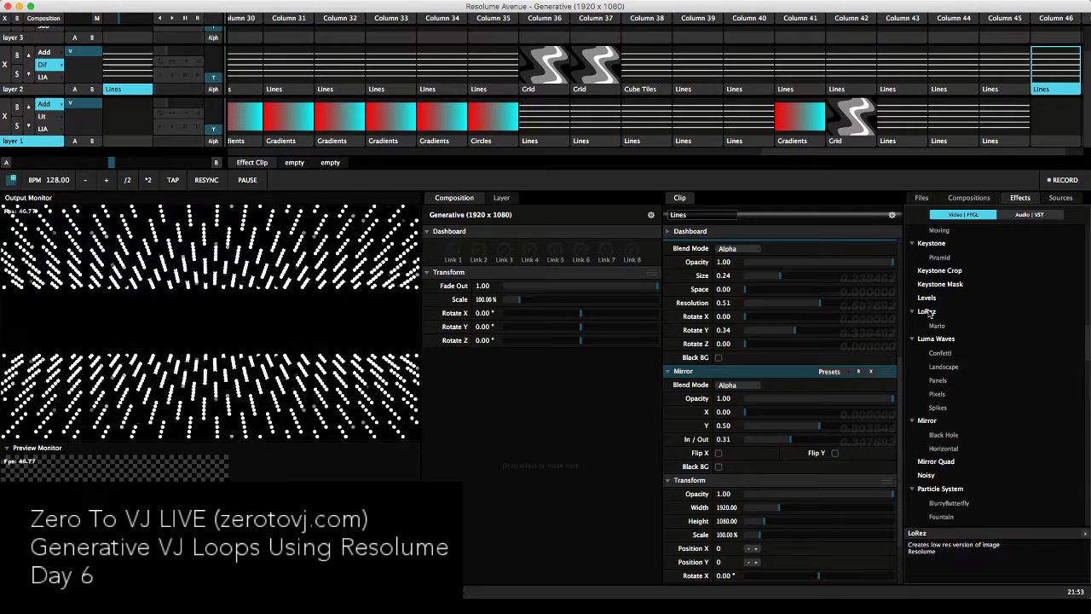
left_click_drag(927, 312, 826, 363)
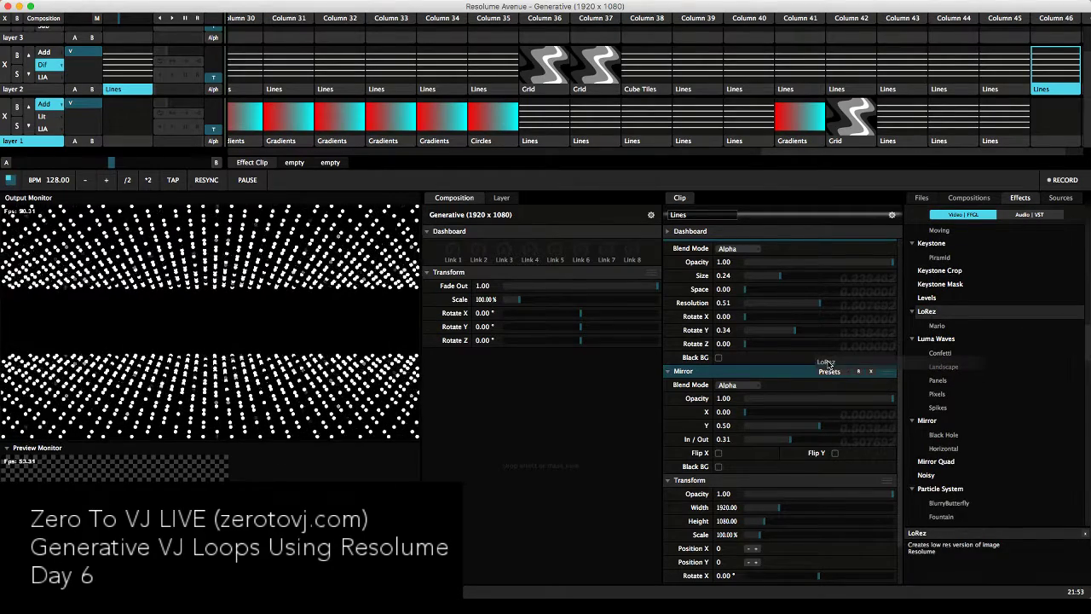
Try LoRez with Pixel Size 0.98 and Bit Reduction 0.75, and remove the LoRez effect
left_click_drag(751, 413, 912, 412)
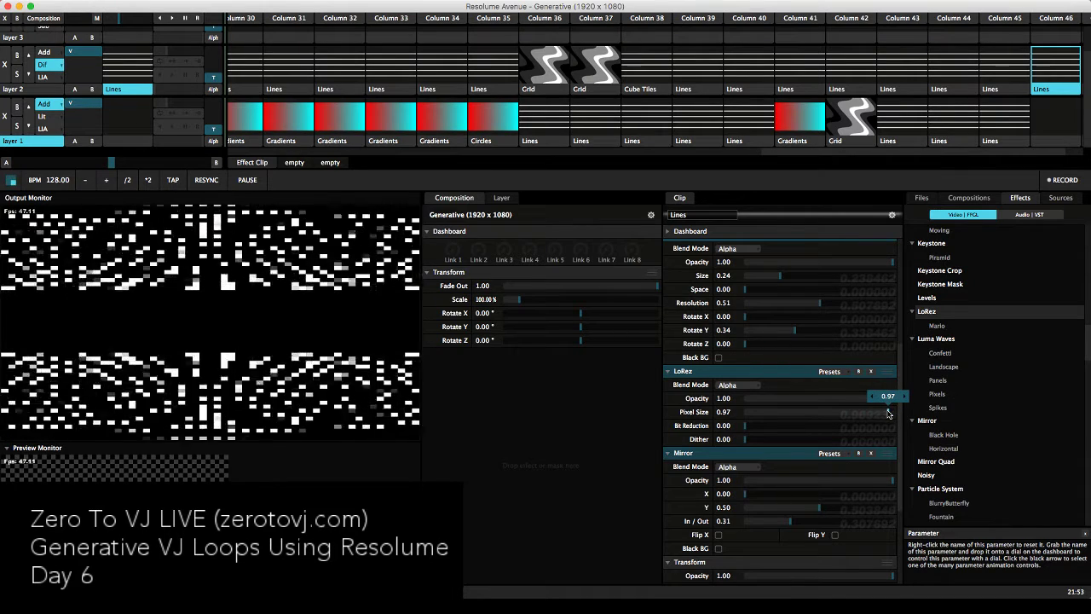
mouse_move(888, 414)
left_mouse_down()
mouse_move(875, 415)
mouse_move(893, 416)
left_mouse_up()
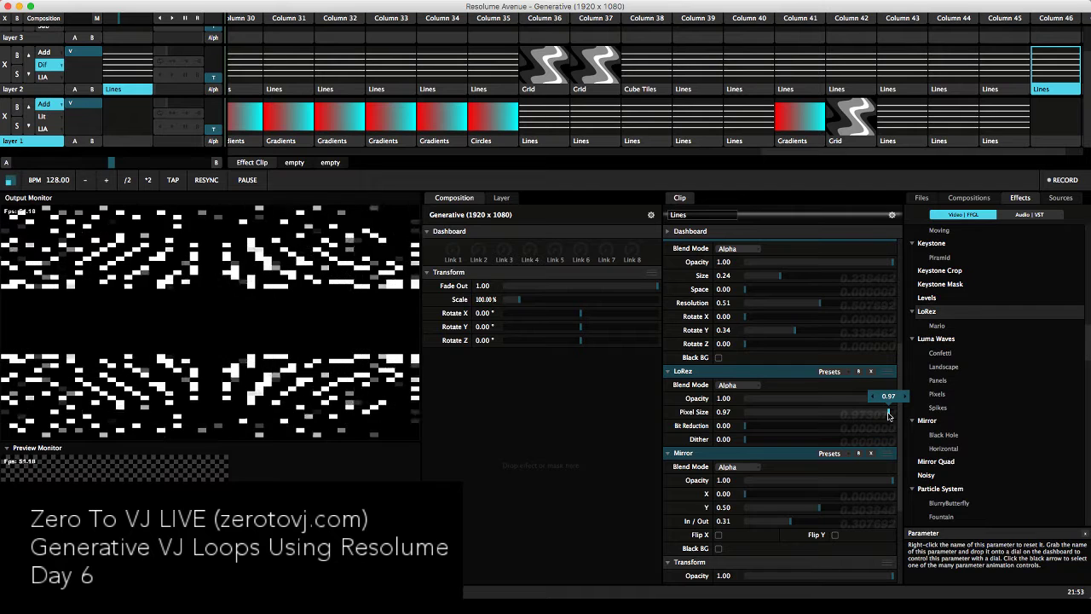
left_click_drag(745, 426, 891, 415)
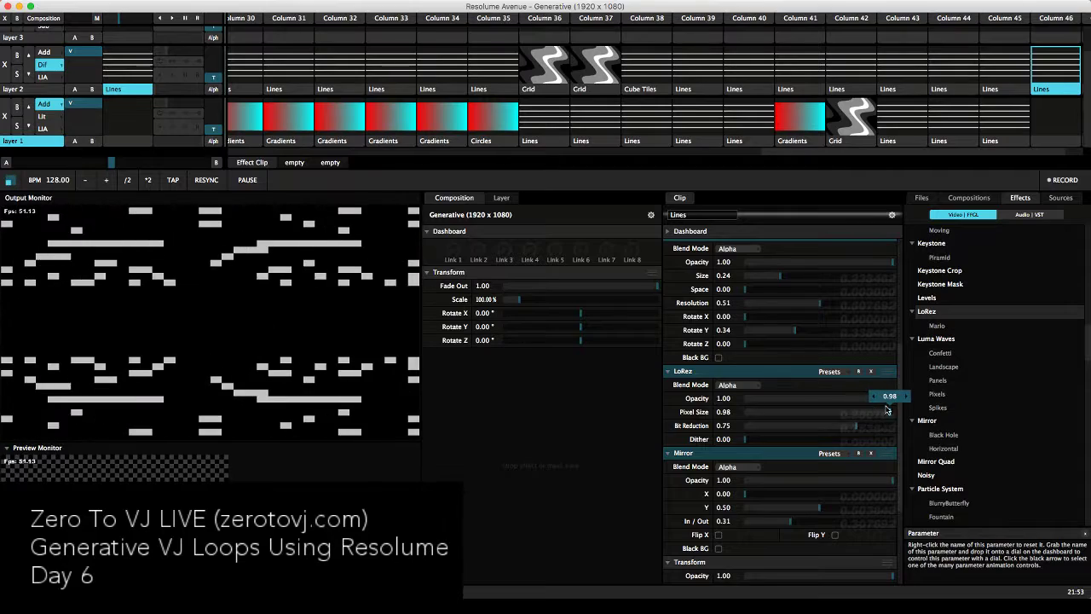
left_click(871, 371)
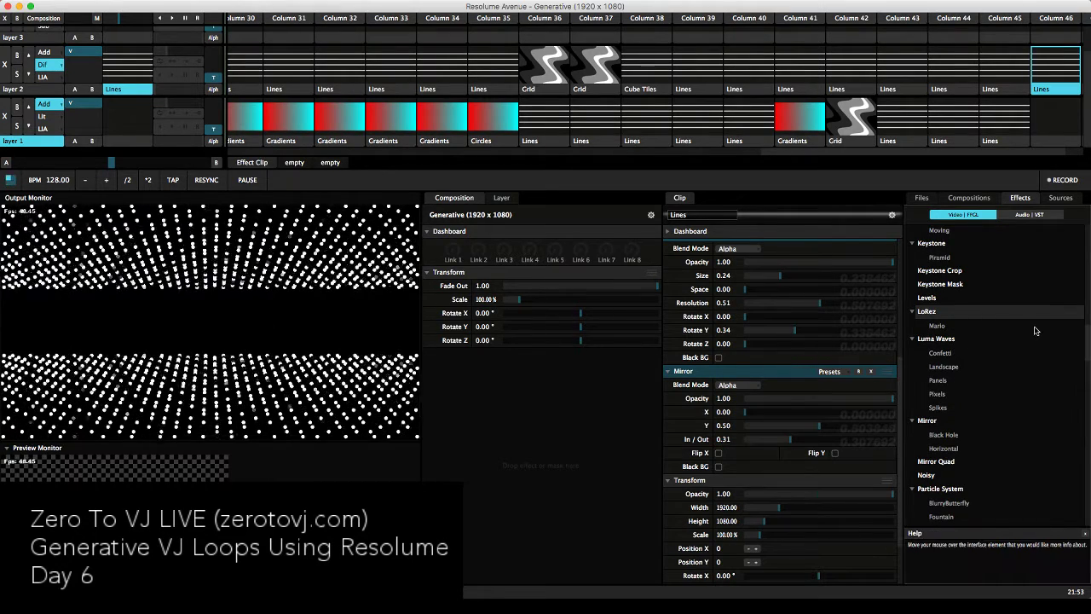
Try the Fish Eye effect between Point Grid and Mirror with FishEye 1.00, and remove it
scroll(1034, 331, "up", 5)
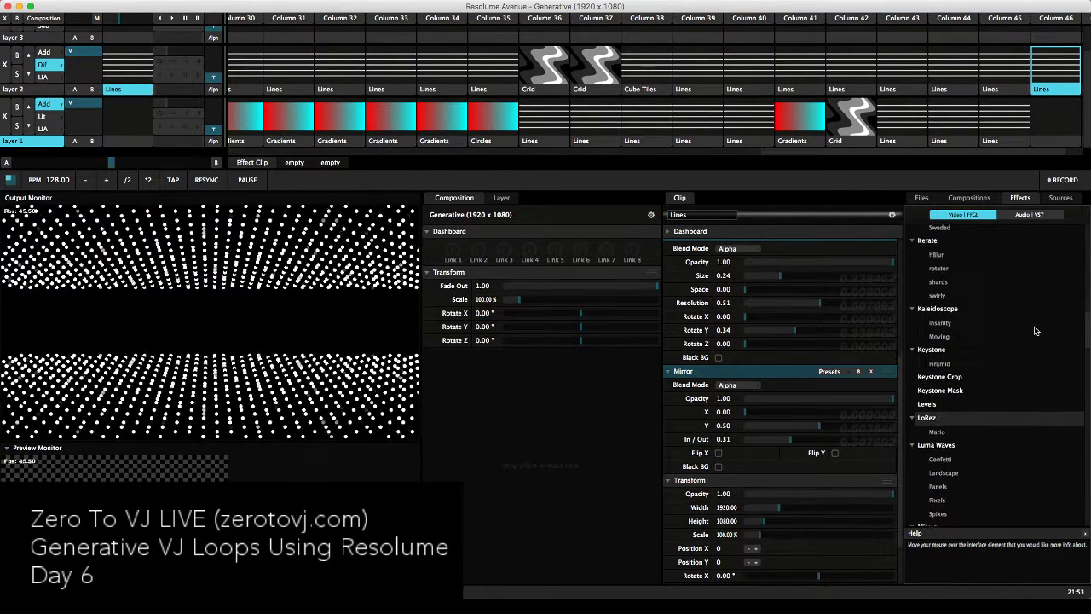
scroll(1014, 350, "up", 5)
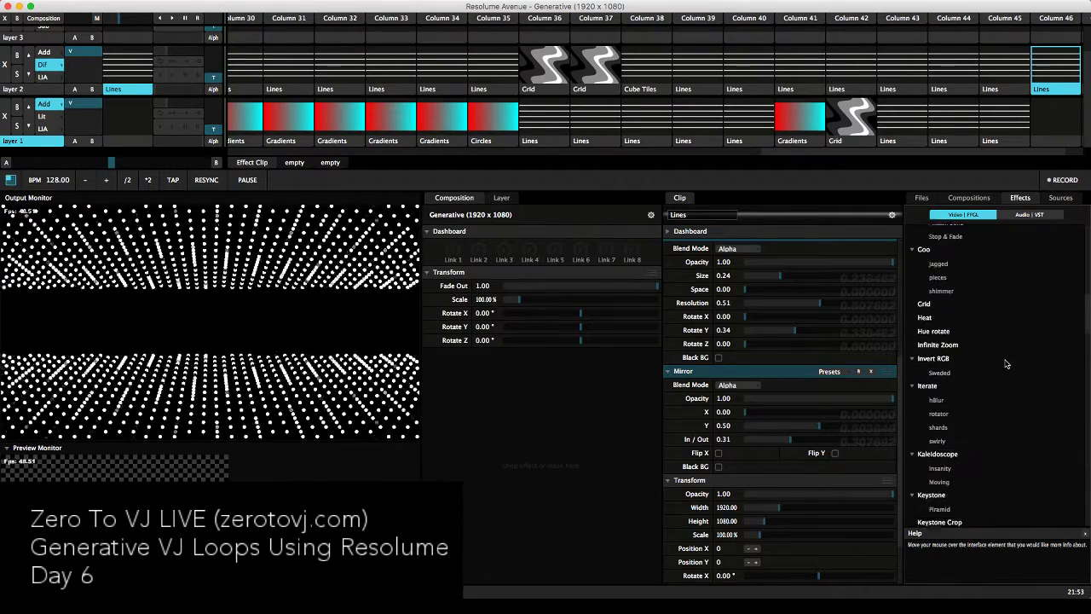
scroll(993, 364, "up", 5)
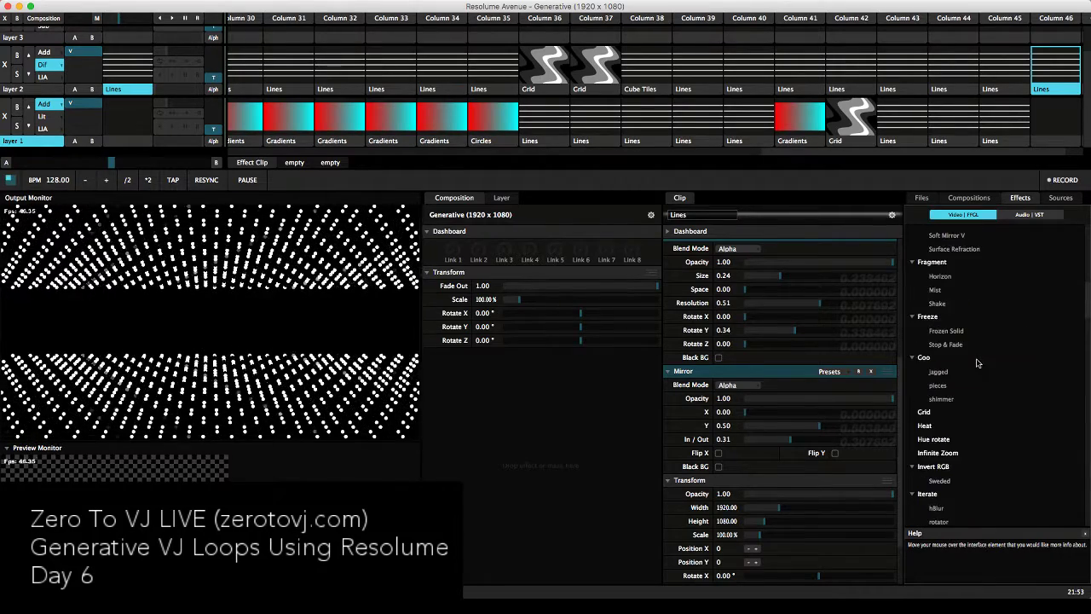
scroll(955, 332, "up", 3)
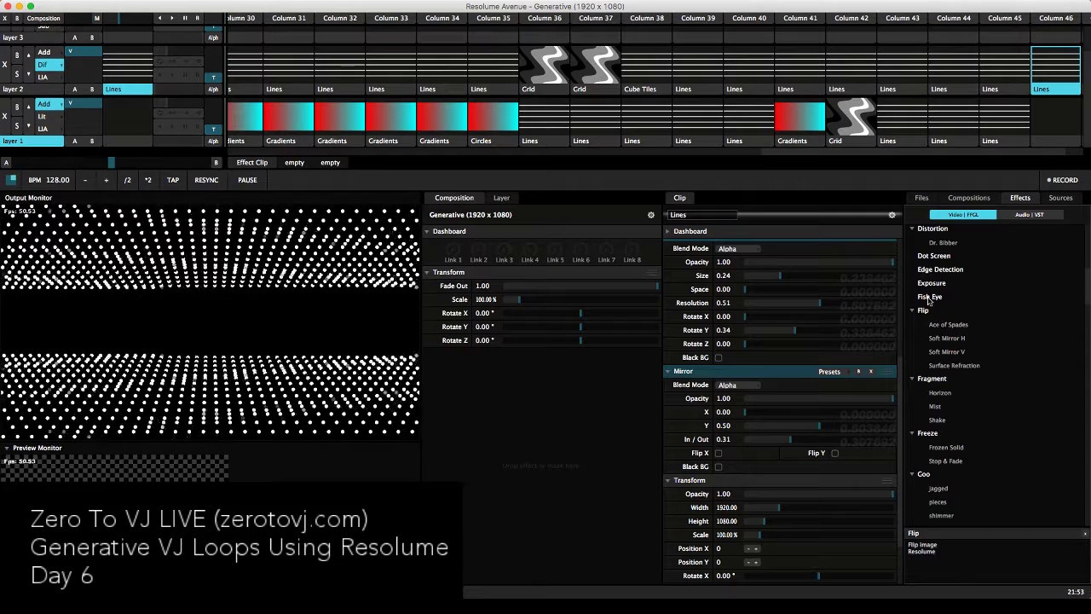
left_click_drag(929, 297, 836, 361)
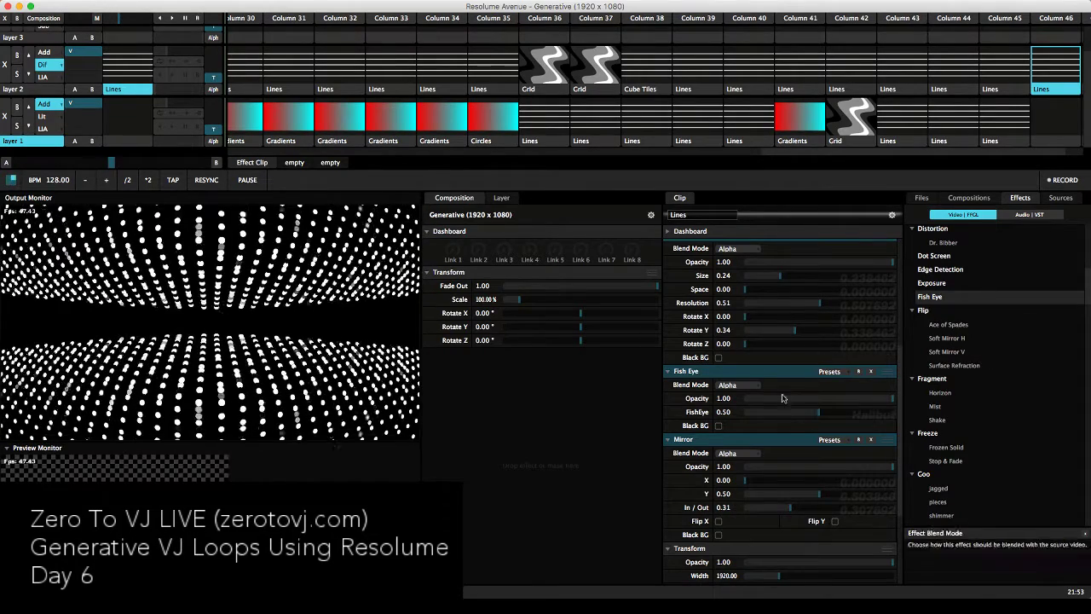
left_click_drag(801, 412, 898, 421)
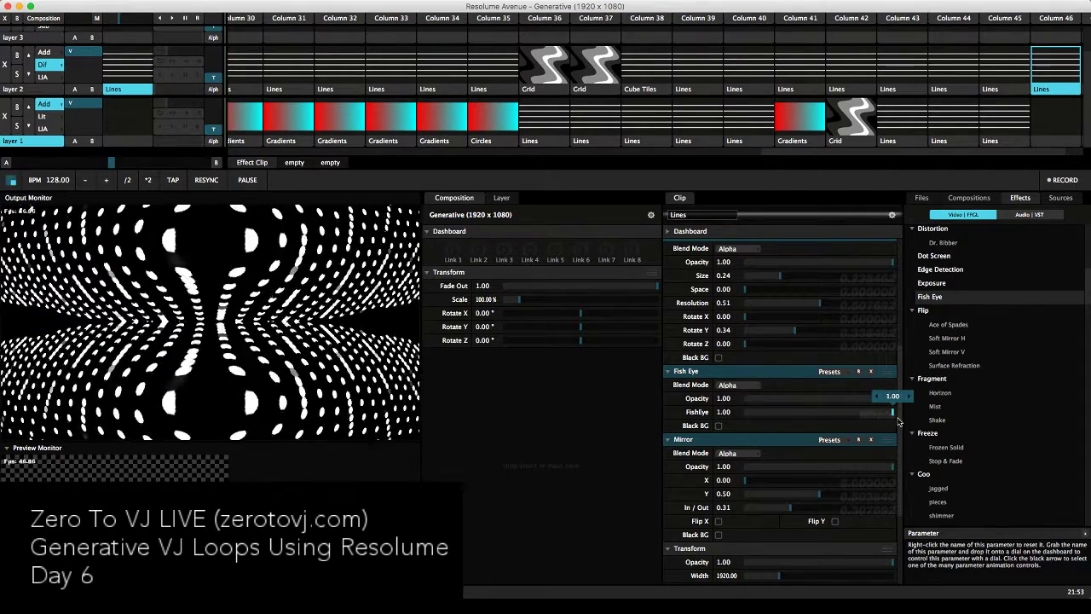
left_click_drag(825, 422, 896, 421)
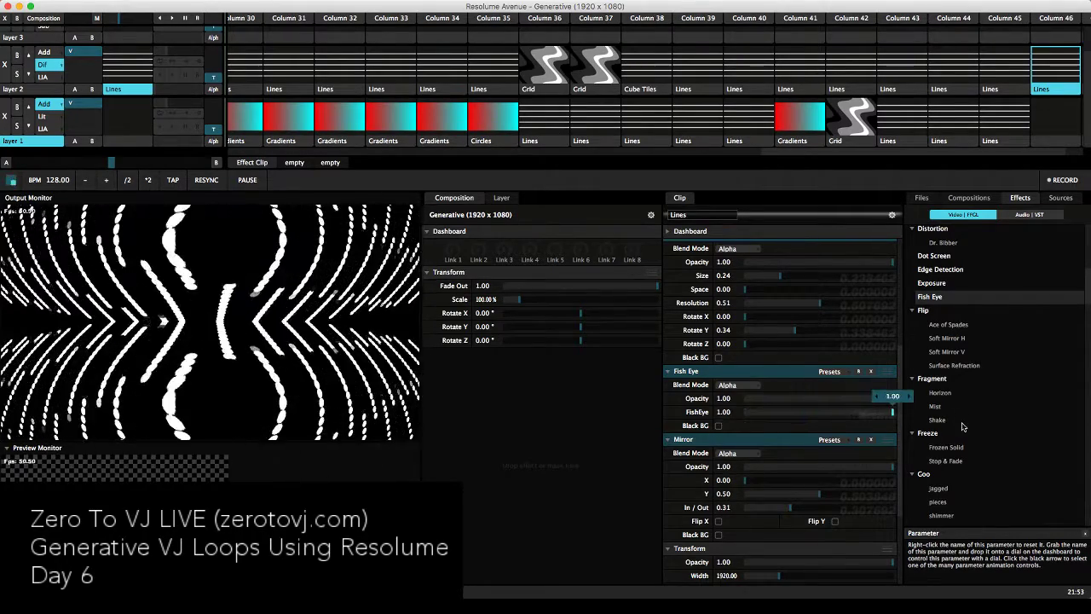
left_click(871, 371)
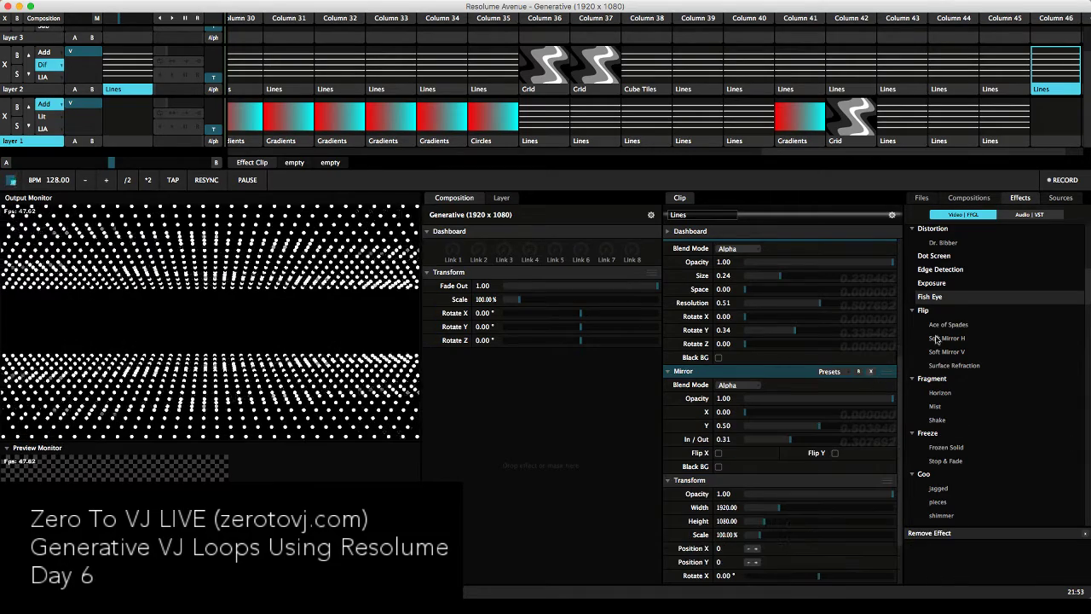
Try the Dot Screen effect before Mirror with Saturation 0.83 and Angle 0.97, and remove it
scroll(938, 335, "up", 2)
scroll(938, 335, "up", 1)
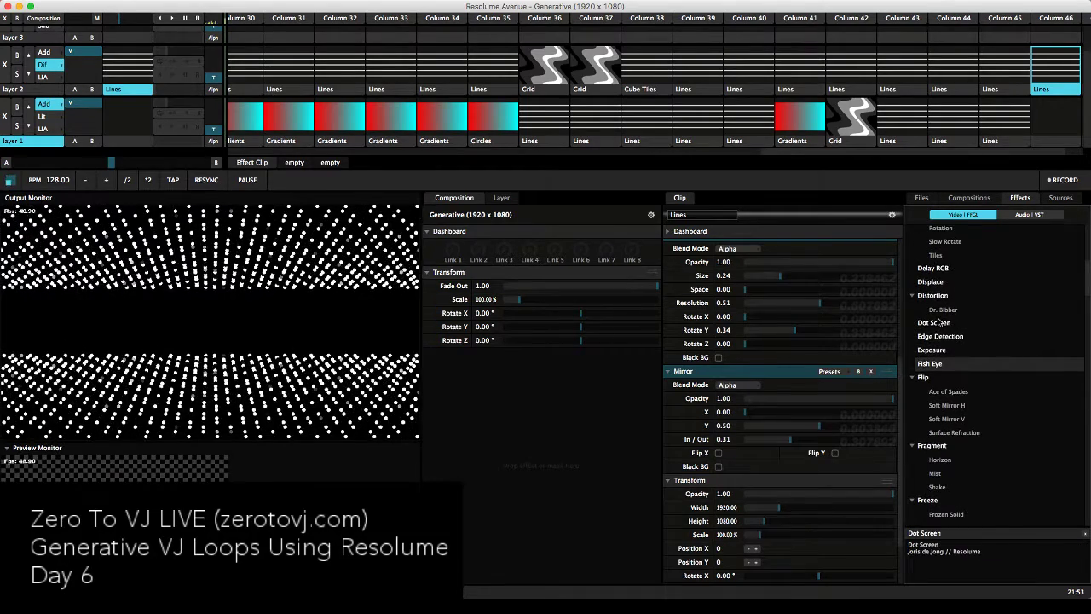
left_click_drag(938, 322, 780, 368)
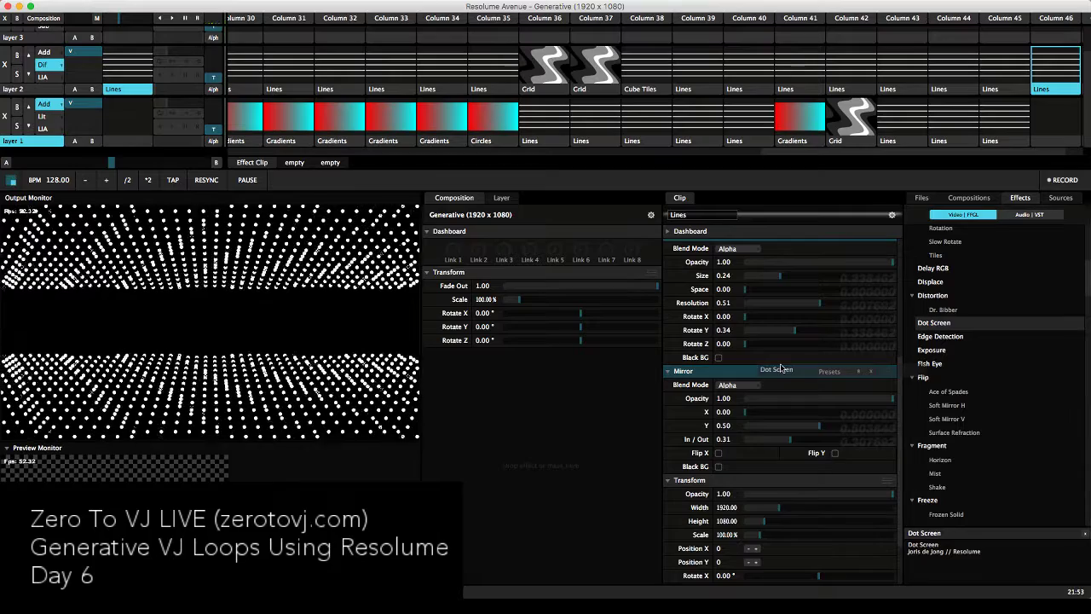
left_click(784, 368)
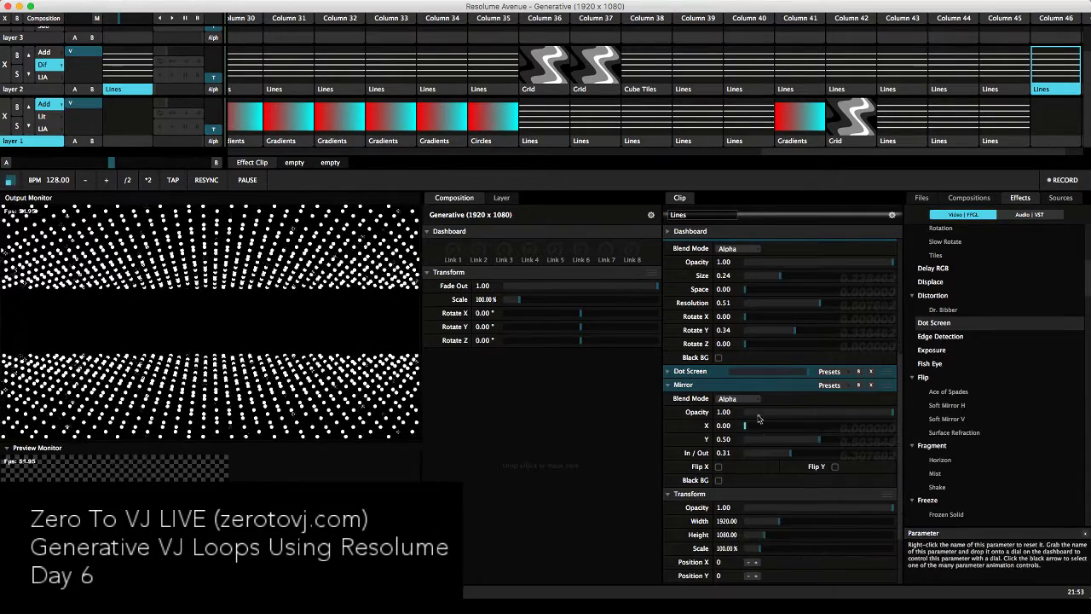
left_click(667, 373)
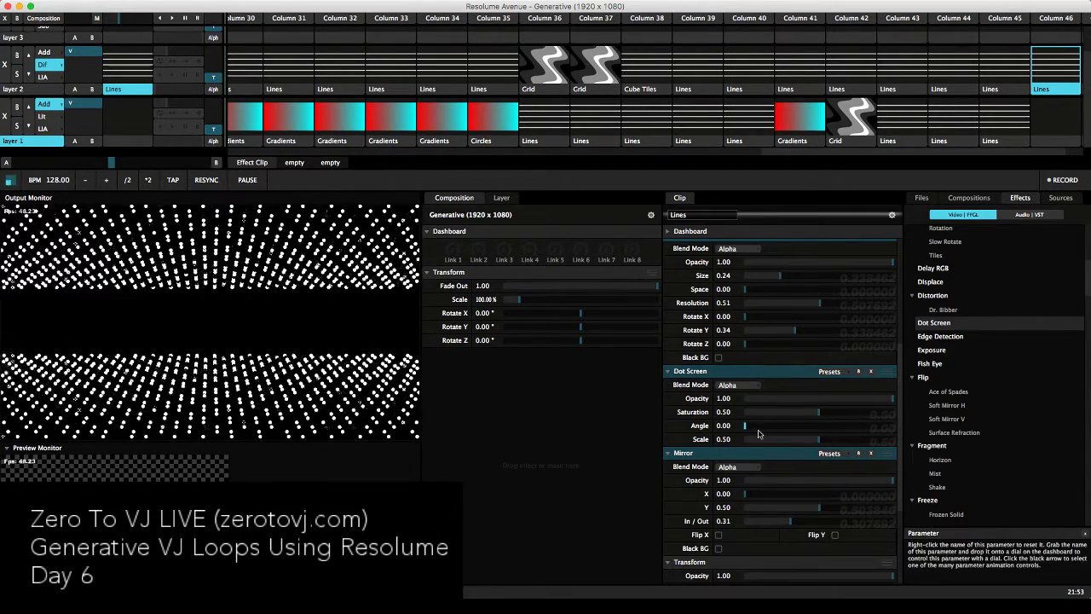
left_click_drag(824, 418, 868, 418)
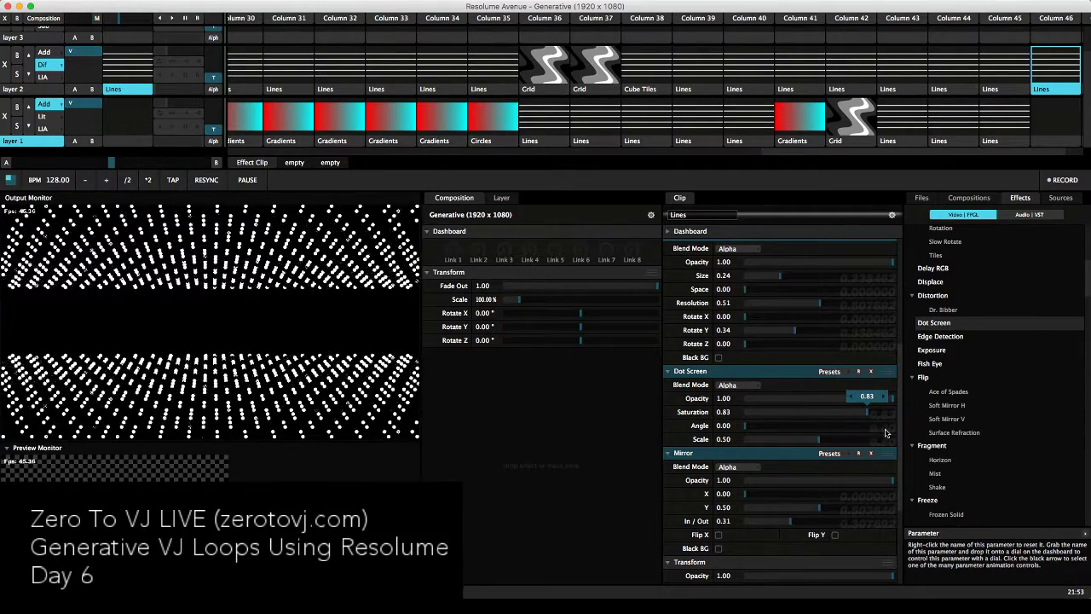
left_click_drag(744, 426, 887, 418)
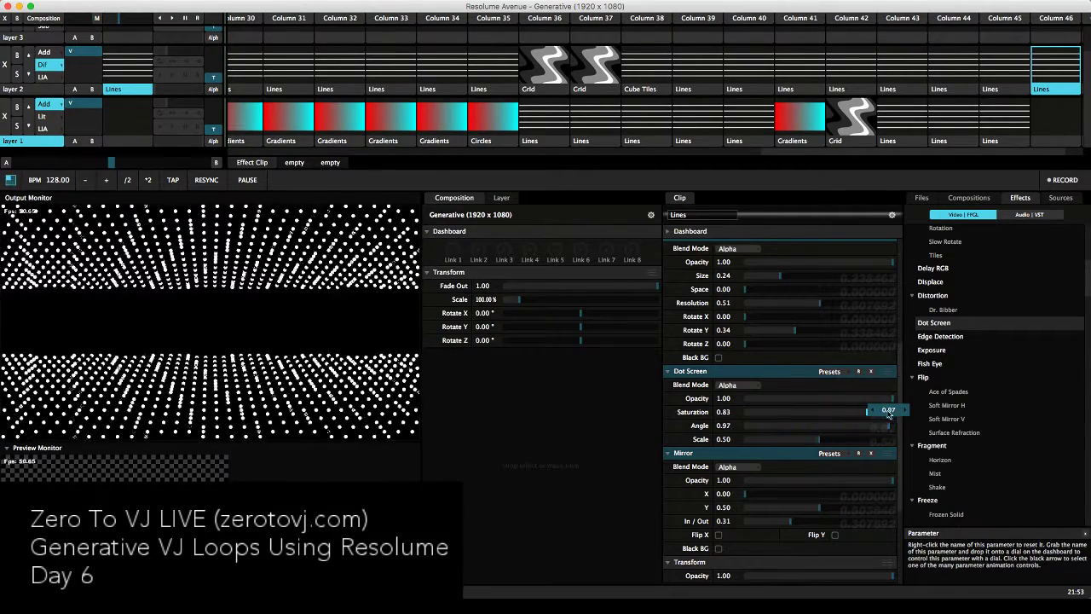
left_click(871, 372)
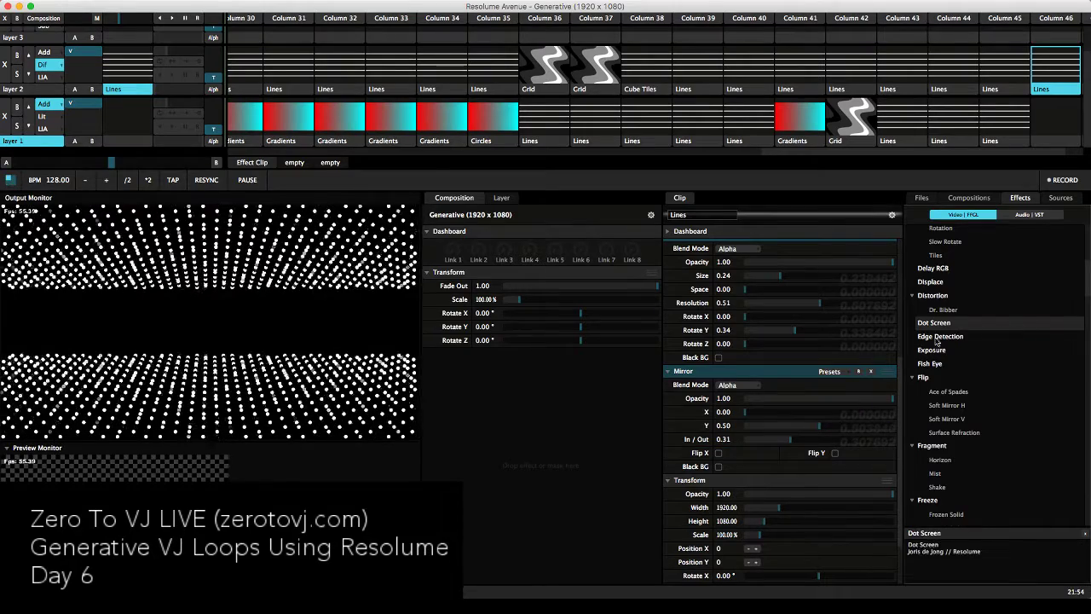
Try the Blow effect before Mirror with X 0.93 and Width 0.12, and remove it
scroll(921, 345, "up", 5)
scroll(920, 344, "up", 2)
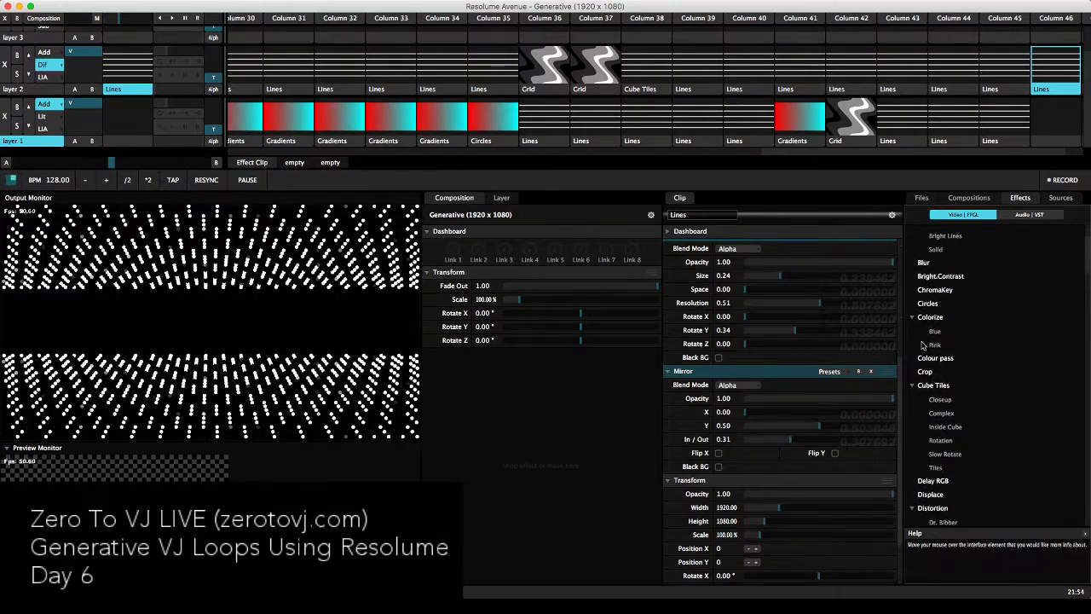
scroll(939, 317, "up", 4)
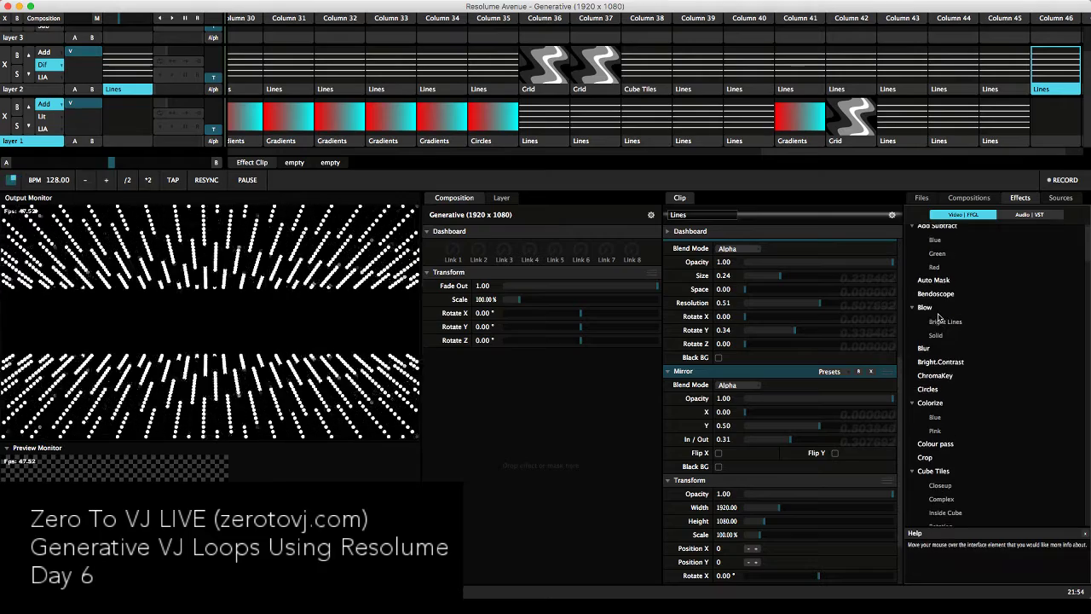
scroll(938, 321, "up", 1)
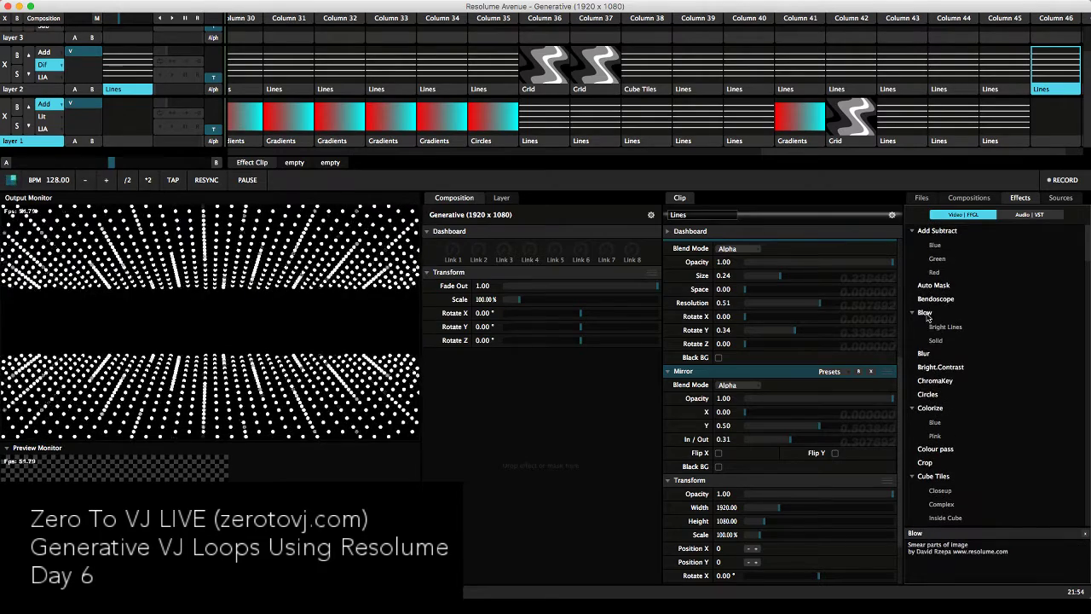
left_click_drag(931, 313, 909, 418)
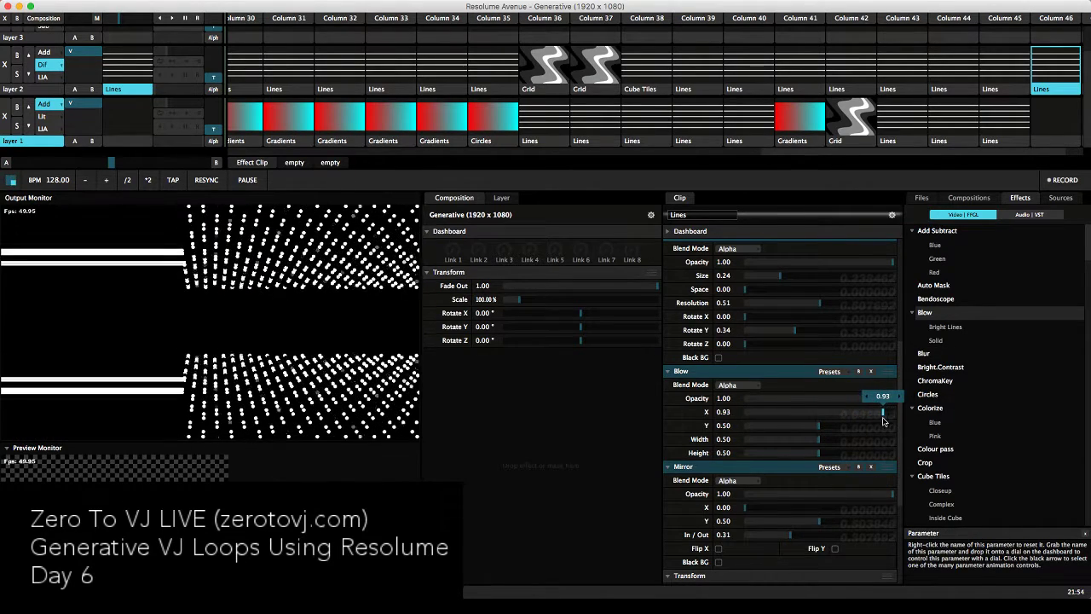
left_click_drag(819, 438, 765, 450)
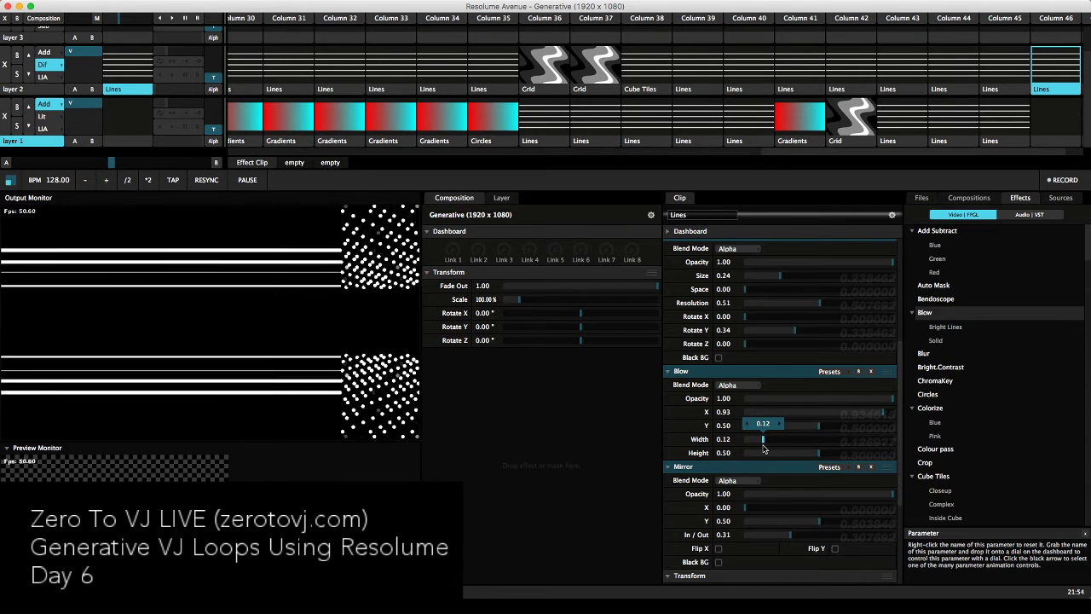
left_click(870, 372)
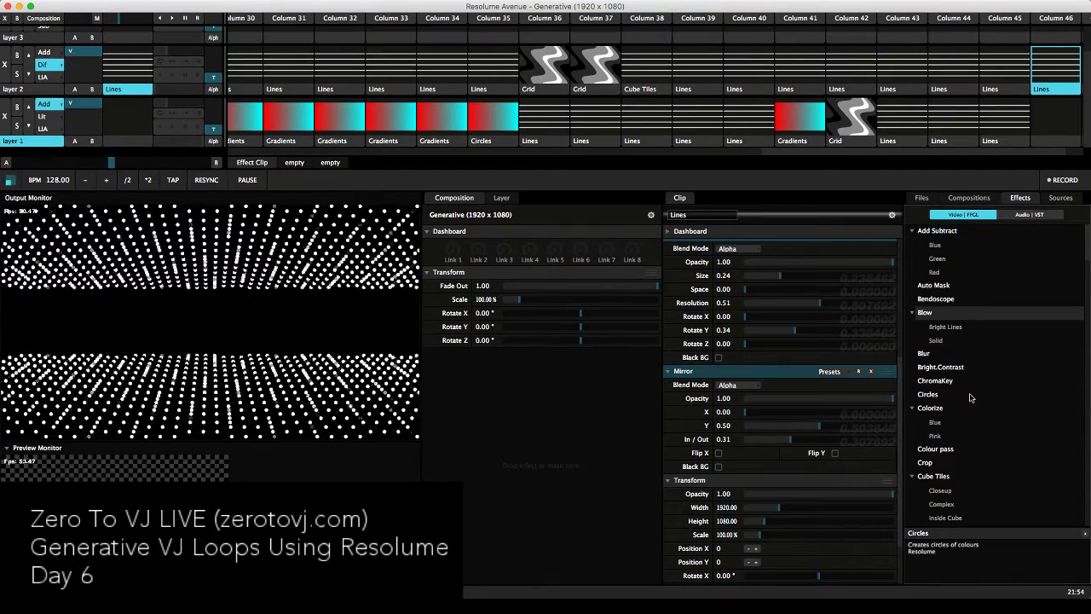
Try the Hue rotate effect before Mirror with Hue Scale 0.62 and Hue Rotate 1.00, and remove it
scroll(969, 397, "down", 3)
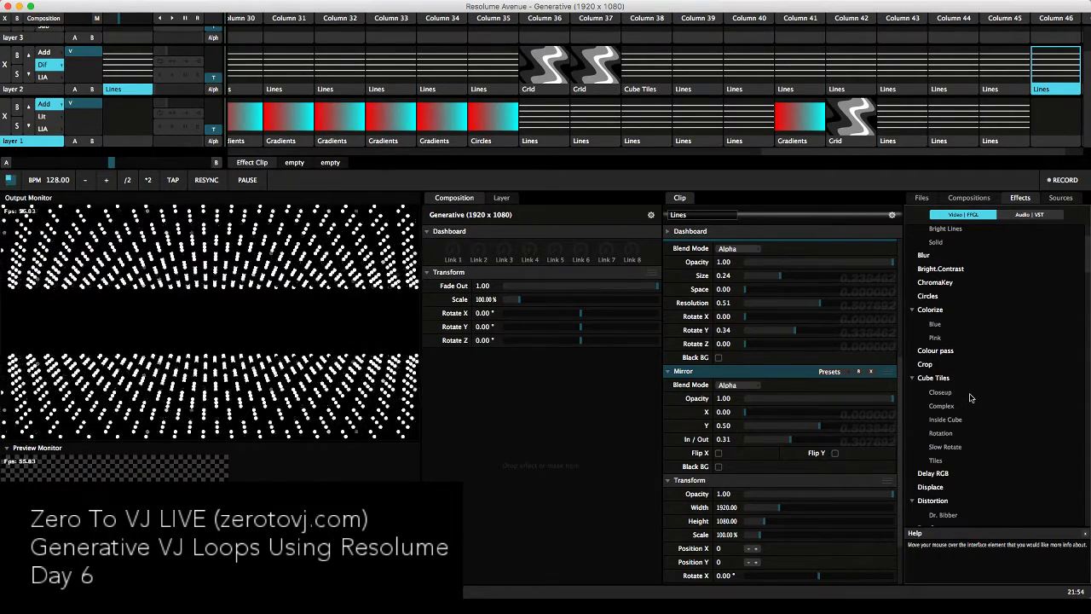
scroll(970, 397, "down", 6)
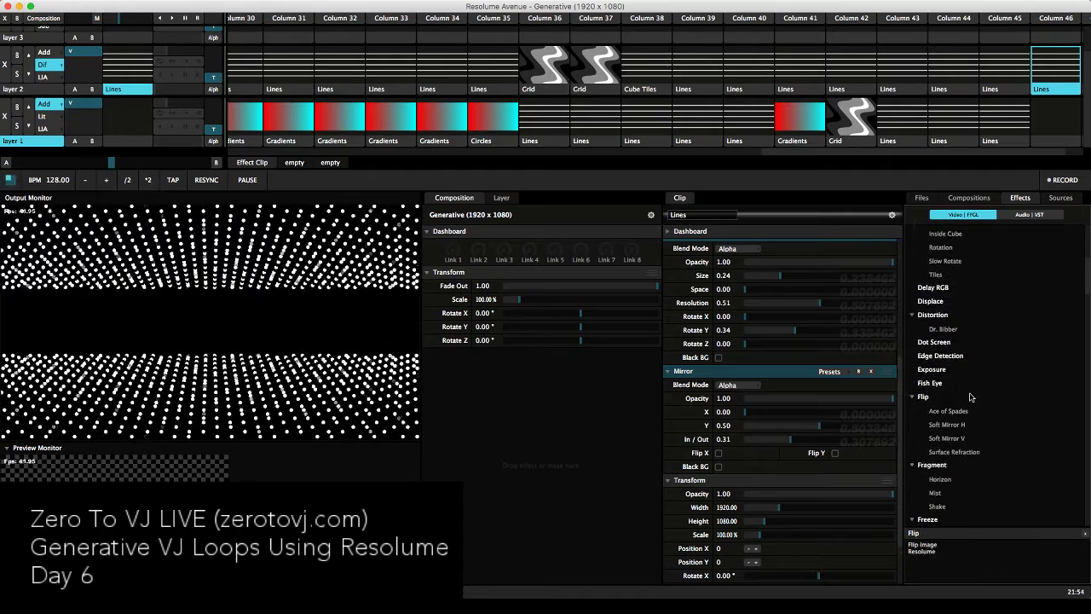
scroll(968, 404, "down", 1)
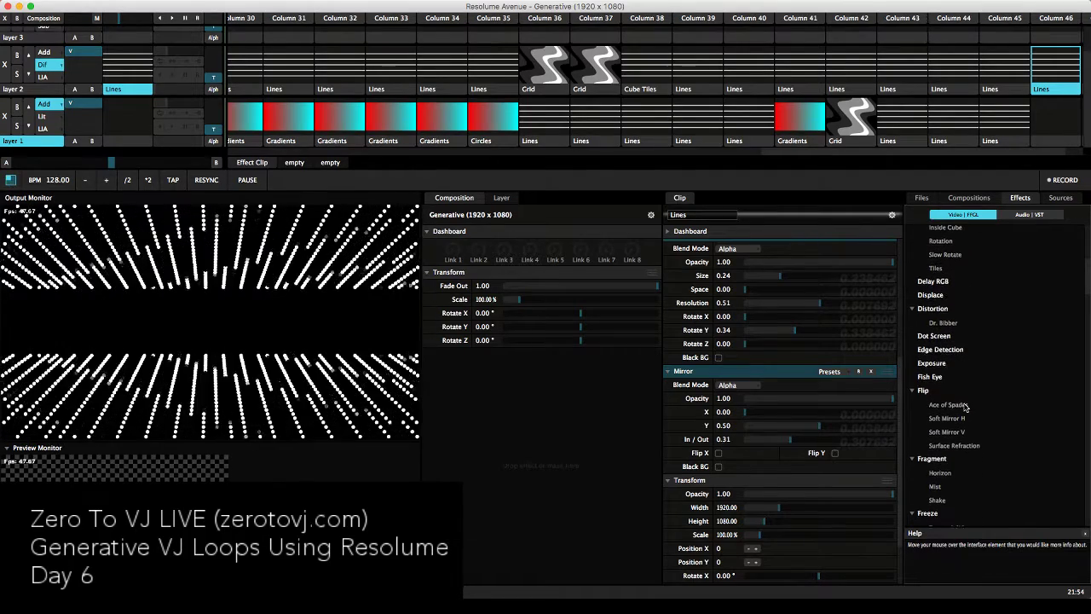
scroll(966, 408, "down", 5)
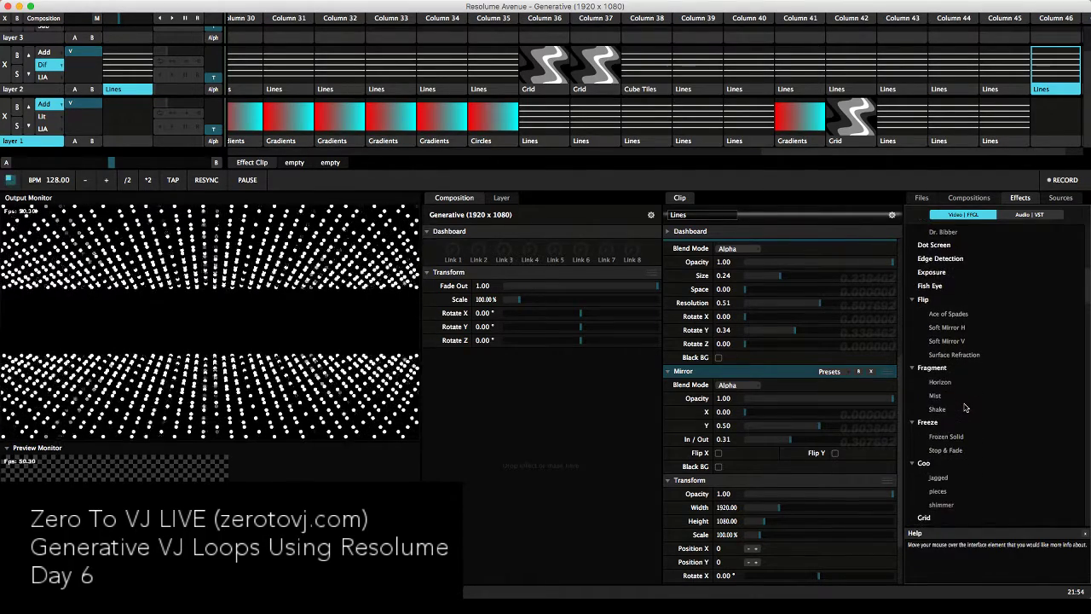
scroll(966, 407, "down", 2)
left_click_drag(949, 399, 757, 381)
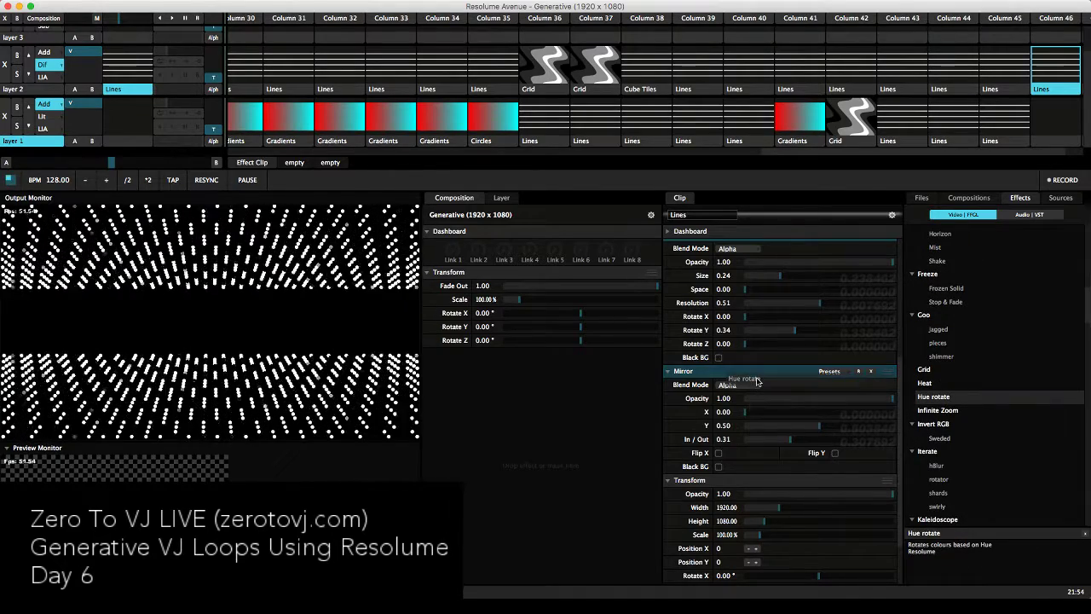
mouse_move(744, 433)
left_click_drag(745, 433, 931, 441)
left_click_drag(866, 425, 907, 428)
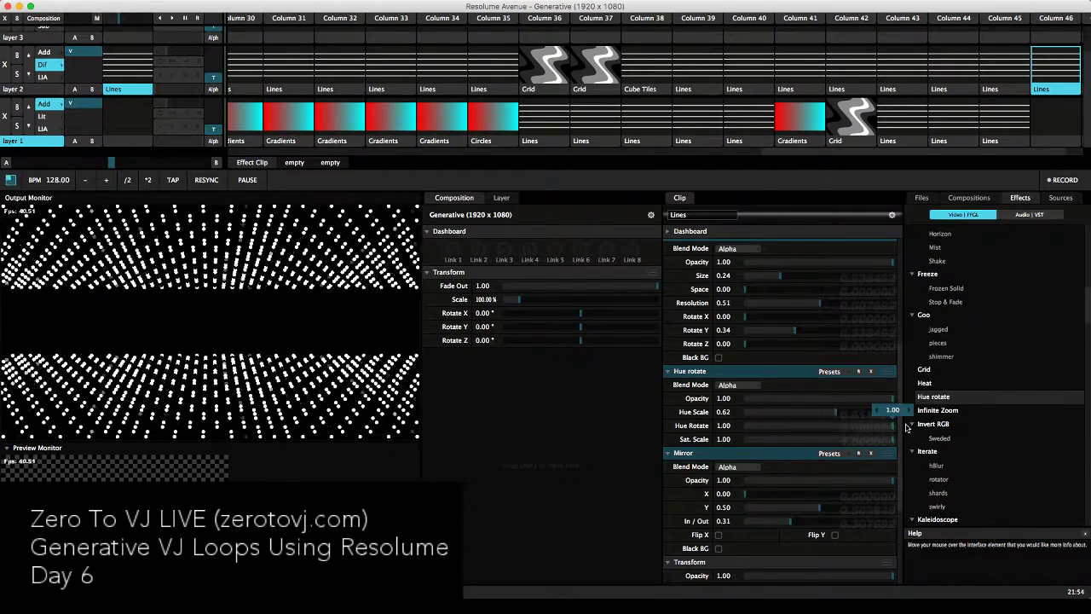
left_click(871, 371)
Find the Pixel High Pass effect, insert it between Point Grid and Mirror on the Lines clip, and set its R to 0.85
scroll(968, 421, "down", 5)
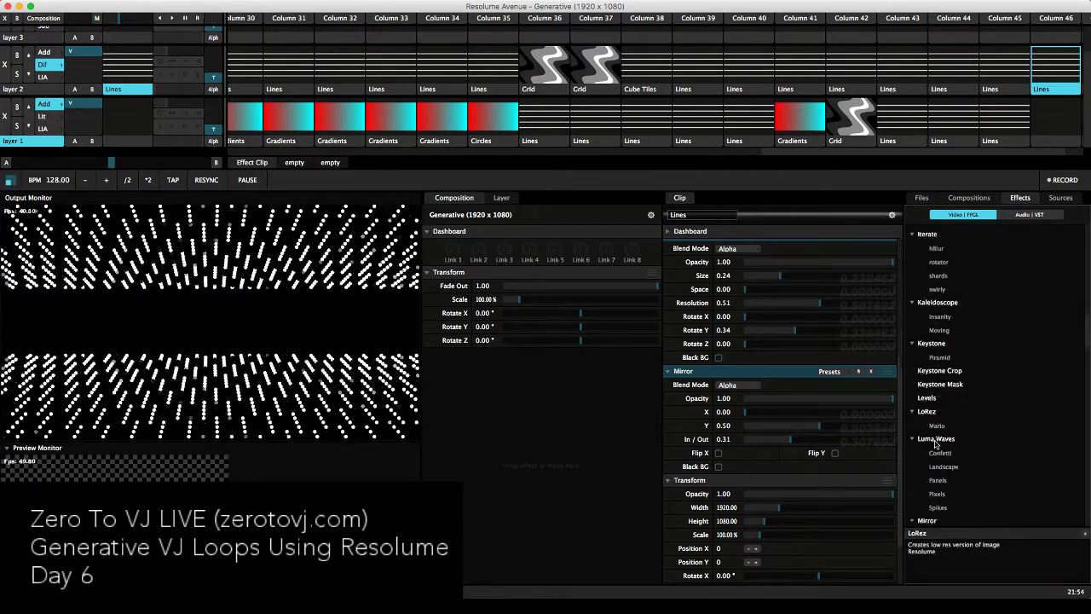
scroll(935, 444, "down", 5)
scroll(935, 443, "down", 2)
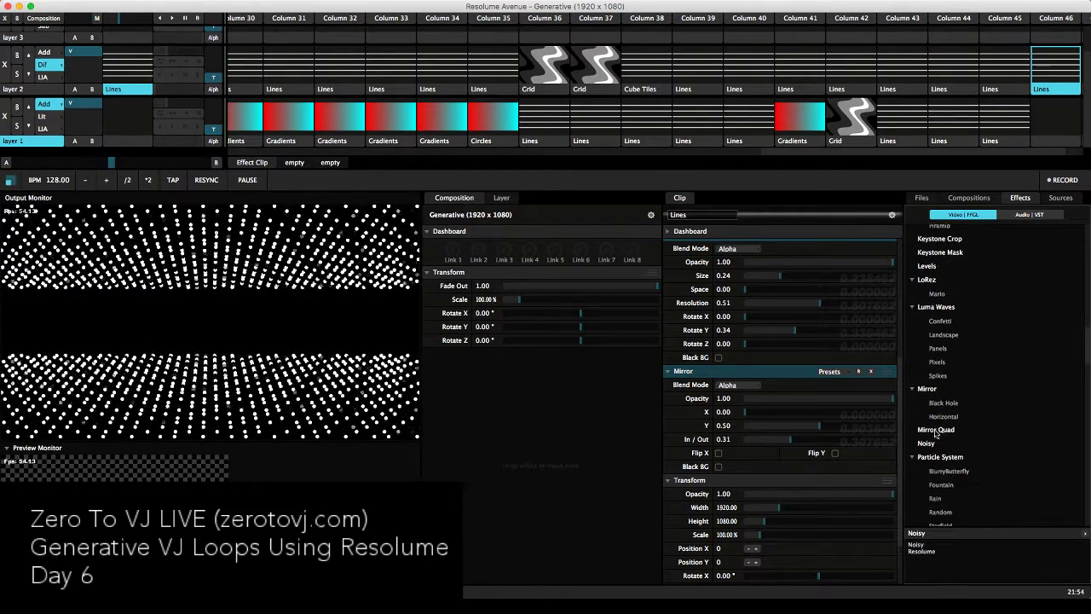
scroll(932, 445, "down", 10)
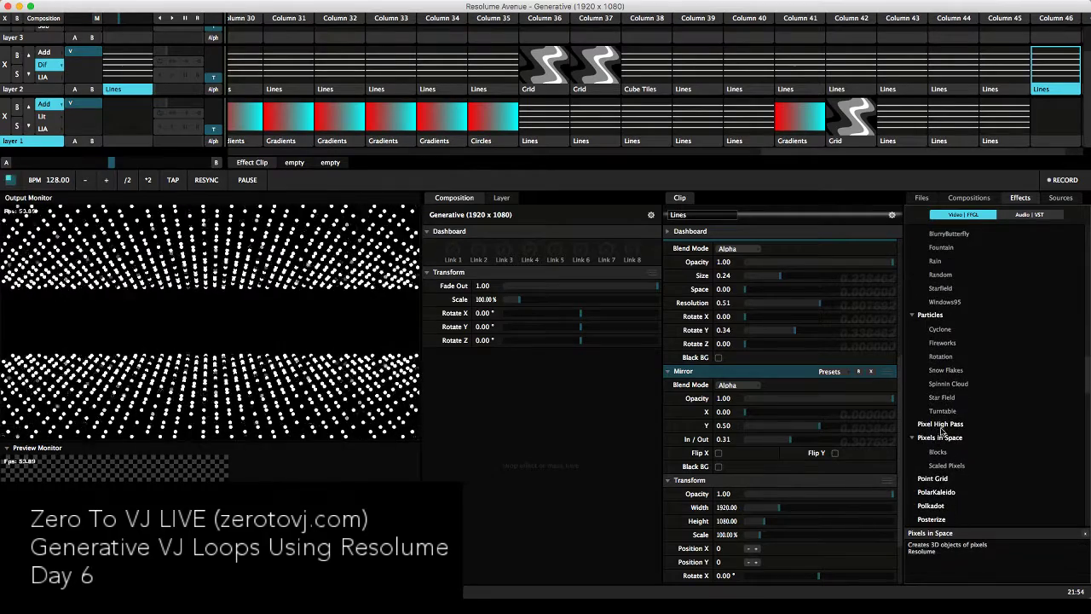
left_click_drag(942, 426, 801, 380)
left_click_drag(765, 412, 925, 412)
left_click_drag(943, 412, 870, 417)
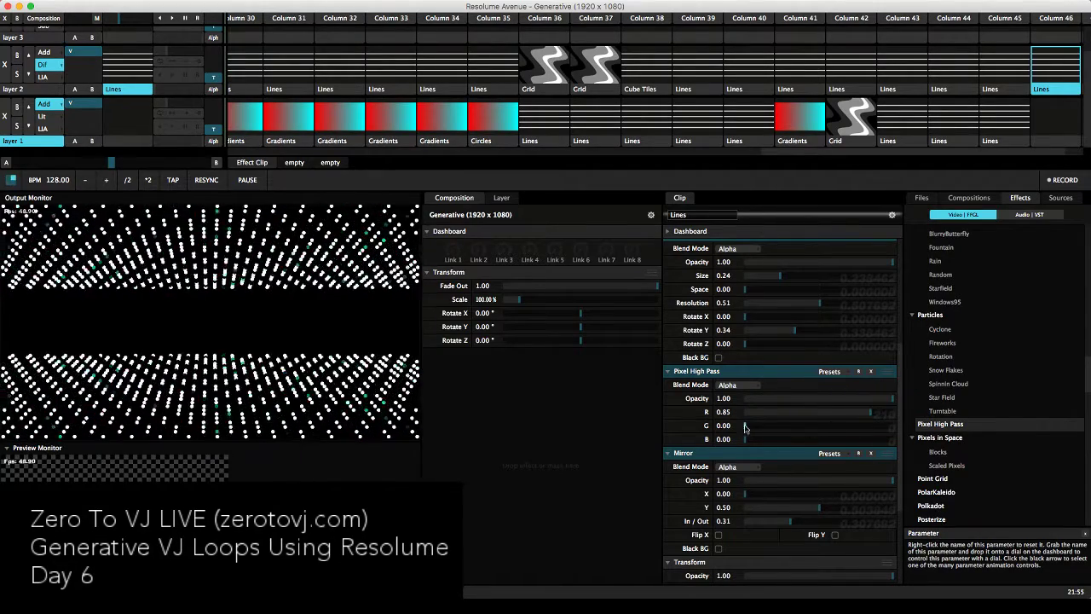
Try Pixel High Pass with G at 0.48 and B at 1.00, and remove the effect from the Lines clip
left_click_drag(750, 426, 908, 432)
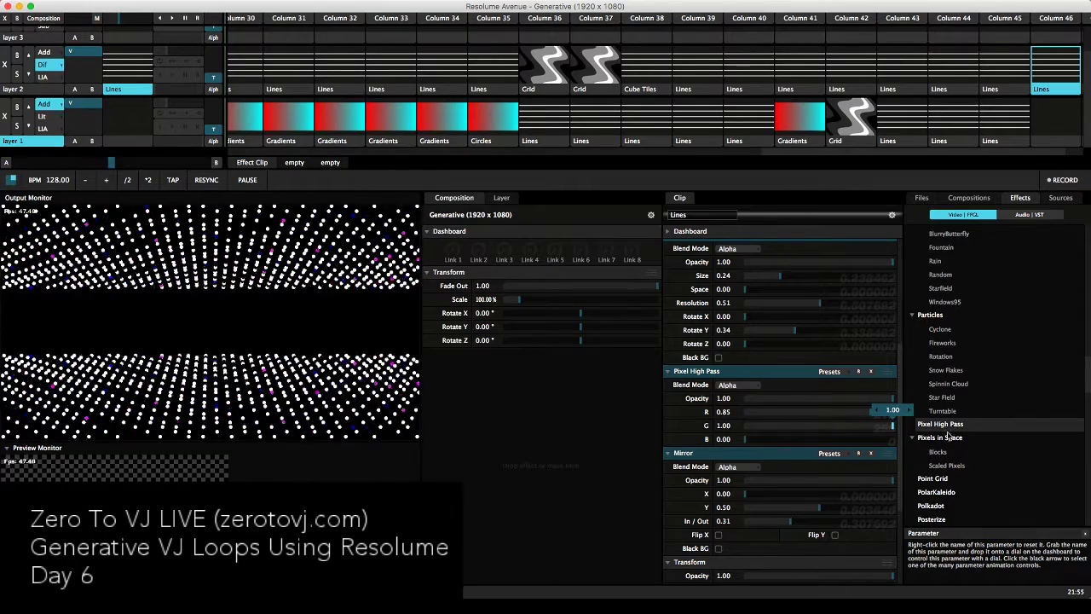
left_click_drag(747, 439, 815, 430)
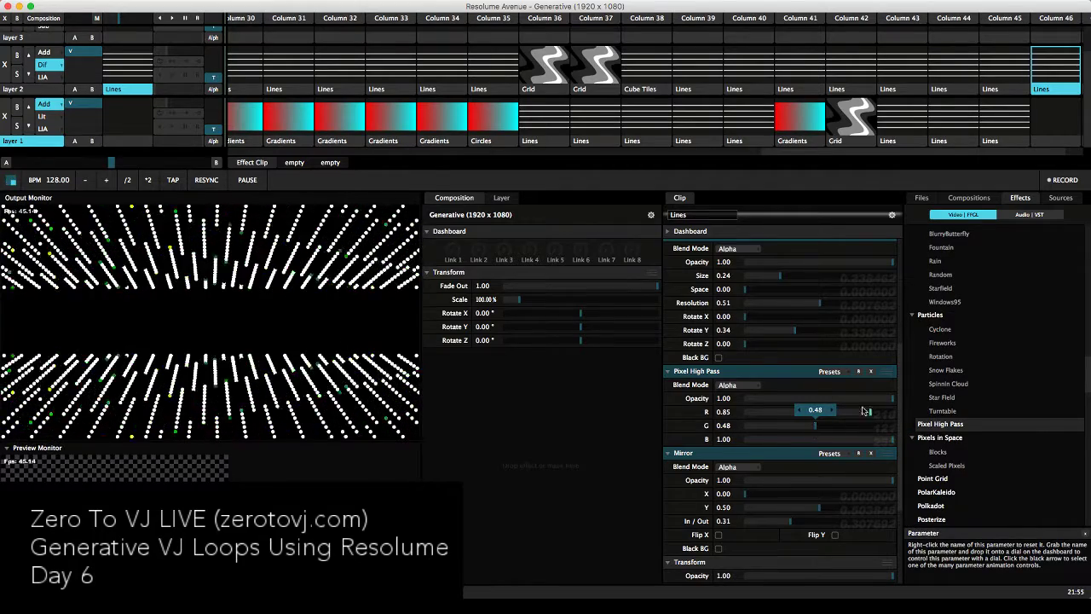
left_click(878, 375)
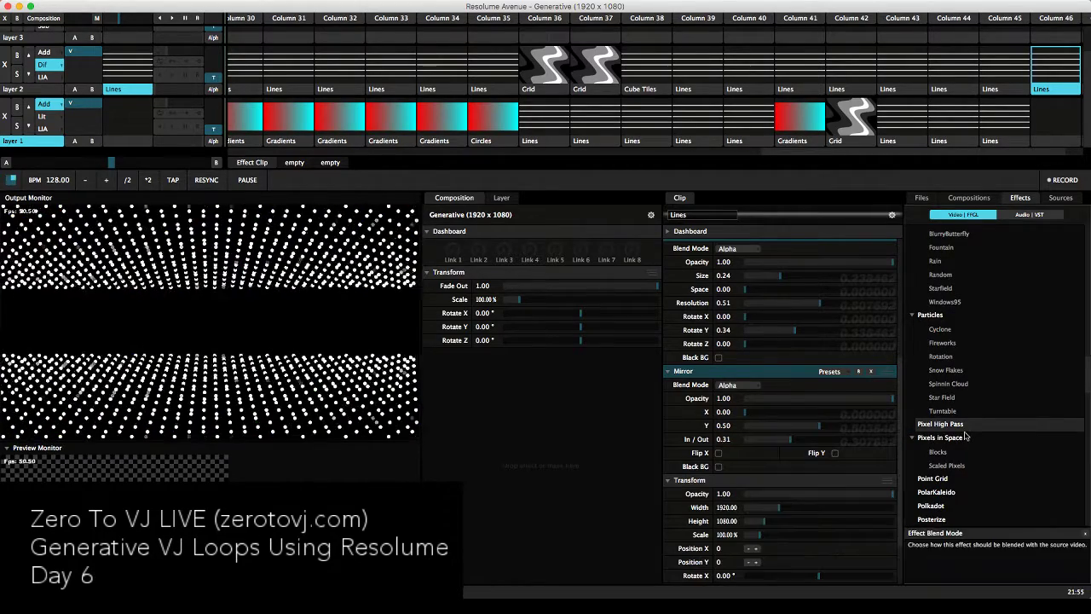
Try the RadialBlur effect between Point Grid and Mirror with Steps 0.05 and Distance 1.00, and remove it
scroll(961, 436, "down", 5)
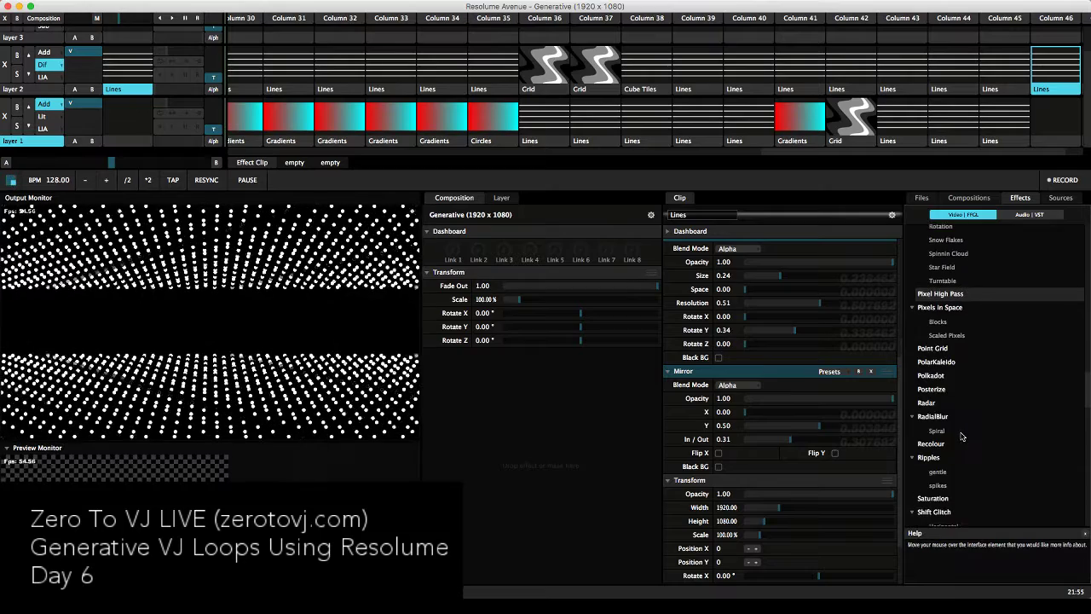
left_click_drag(936, 409, 825, 372)
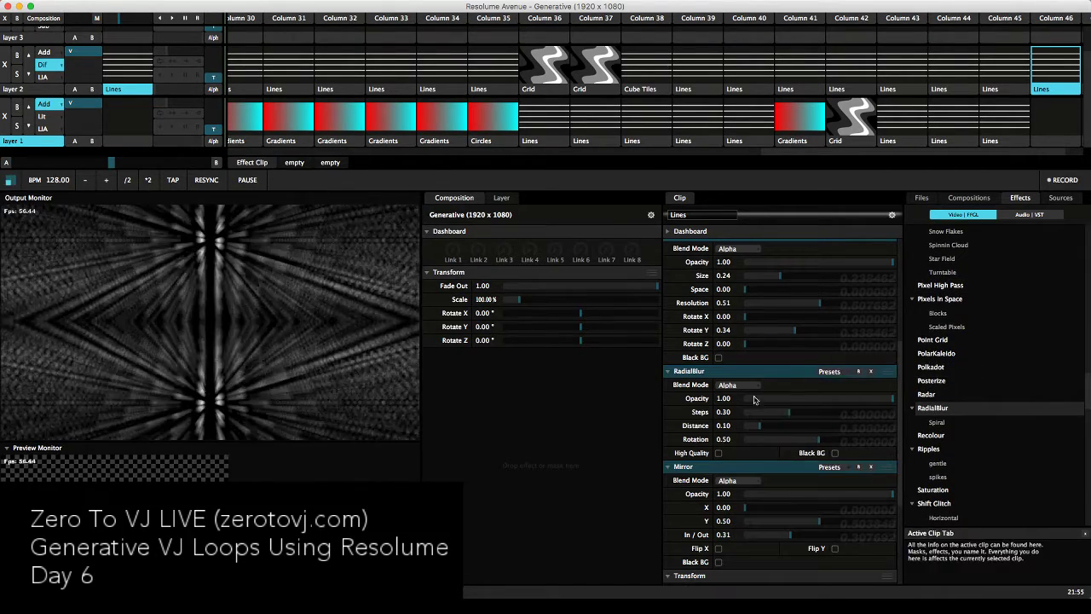
mouse_move(760, 425)
left_mouse_down()
mouse_move(838, 426)
mouse_move(740, 431)
mouse_move(752, 434)
mouse_move(767, 412)
mouse_move(754, 418)
mouse_move(818, 437)
mouse_move(739, 439)
mouse_move(882, 422)
mouse_move(953, 426)
left_mouse_up()
left_click(818, 439)
left_click(778, 430)
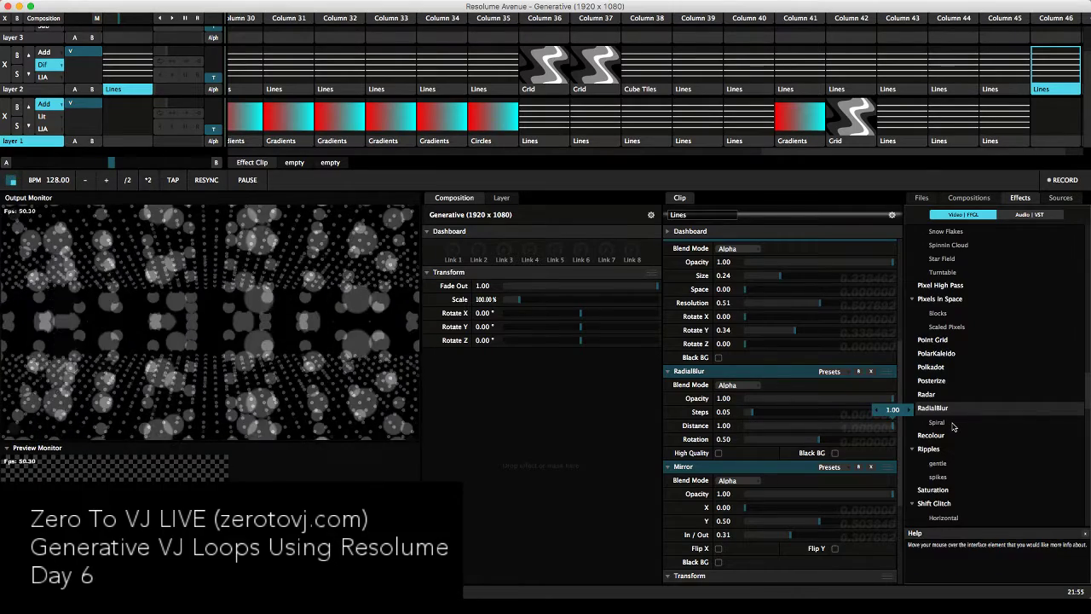
left_click(870, 371)
Try the Shift RGB effect between Point Grid and Mirror with R at 0.27, and remove it
scroll(963, 419, "down", 5)
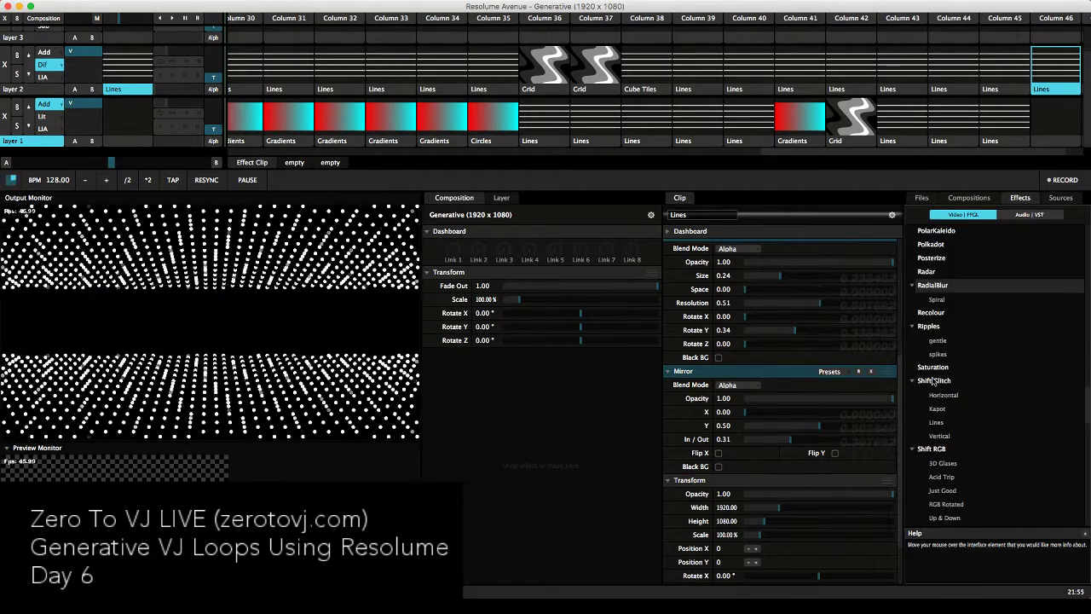
left_click_drag(933, 448, 781, 382)
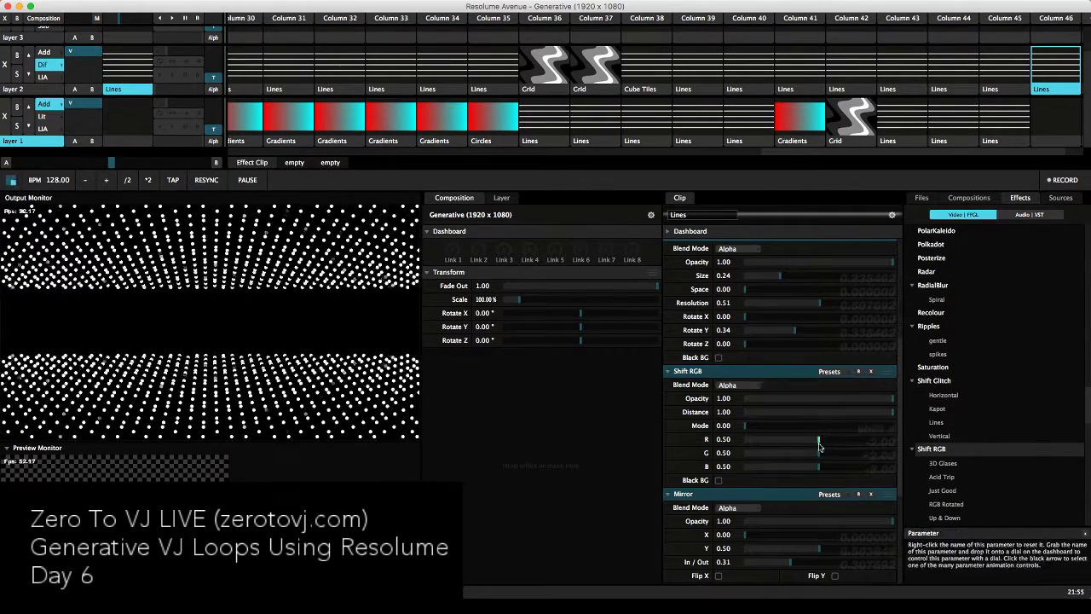
mouse_move(815, 445)
left_mouse_down()
mouse_move(762, 449)
mouse_move(801, 446)
mouse_move(779, 451)
mouse_move(788, 454)
left_mouse_up()
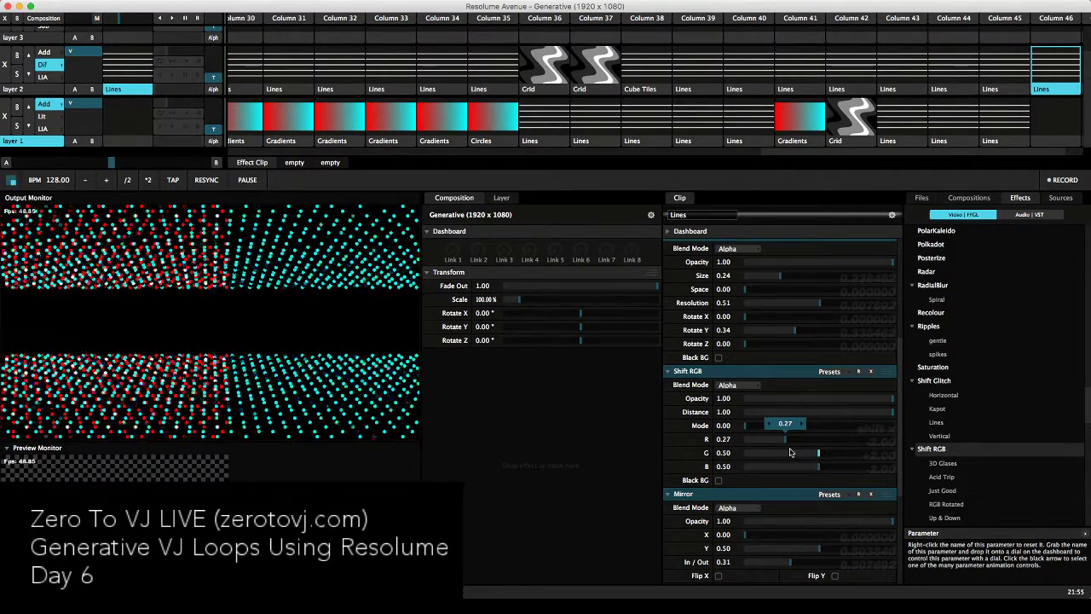
scroll(819, 453, "down", 3)
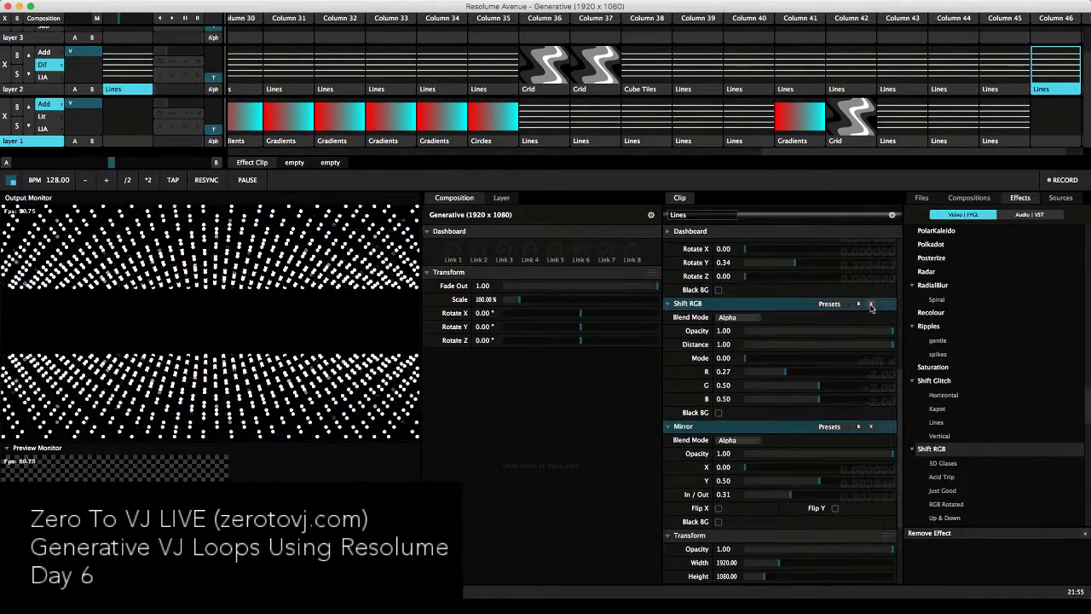
left_click(870, 304)
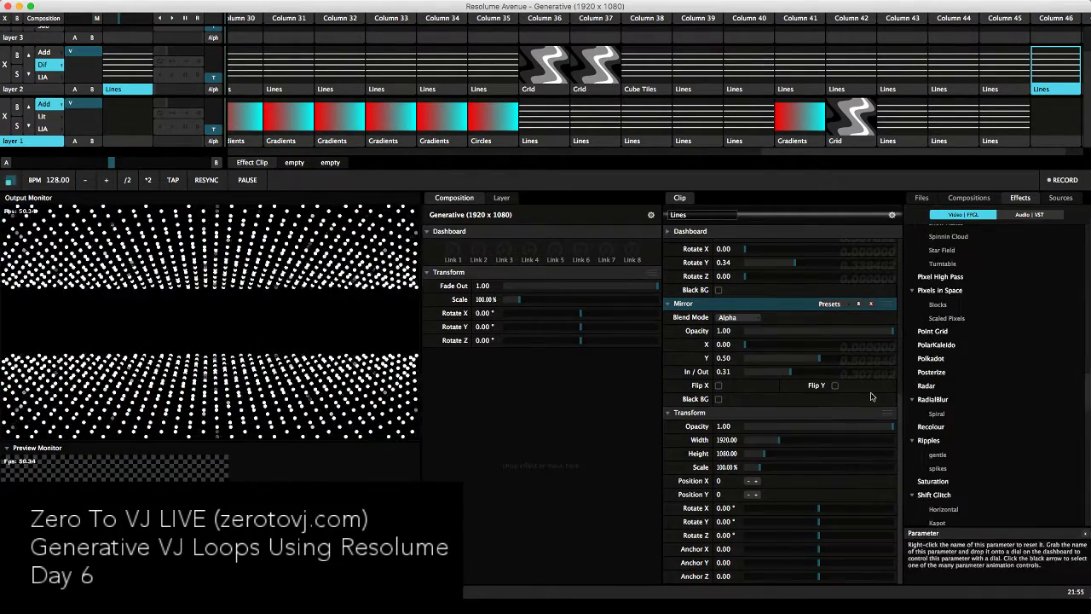
Try the Shift RGB effect before Point Grid on the Lines clip with R at 0.38, and remove it
scroll(872, 395, "up", 5)
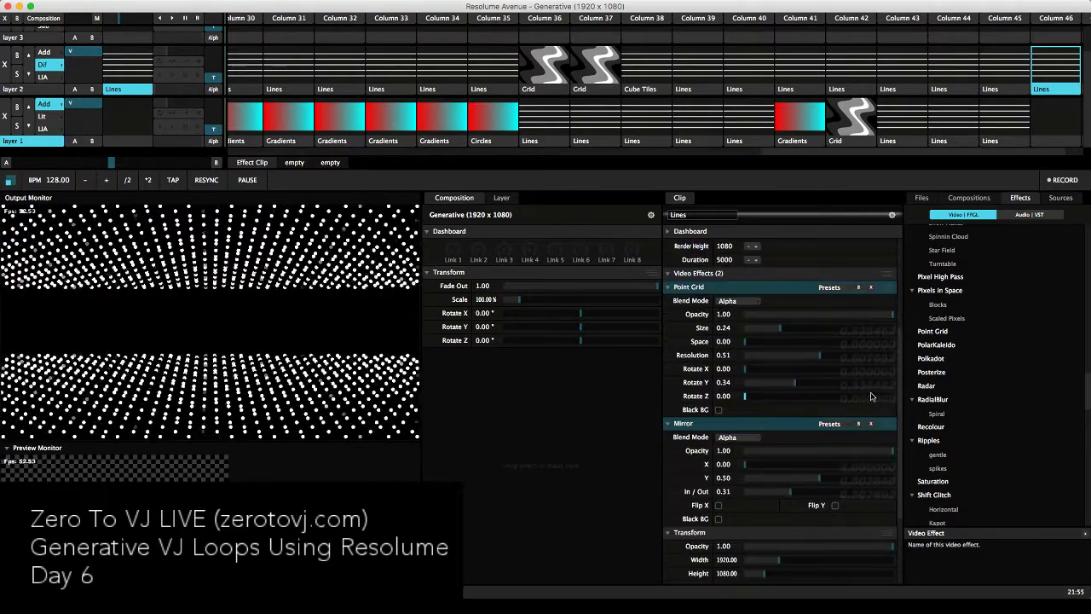
scroll(871, 396, "up", 2)
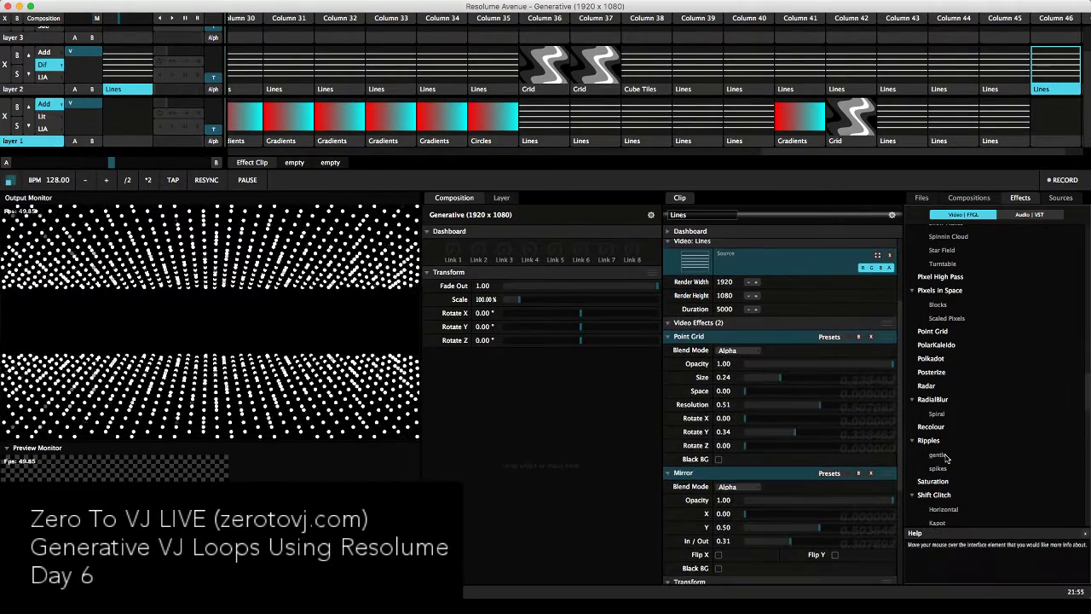
scroll(946, 460, "down", 3)
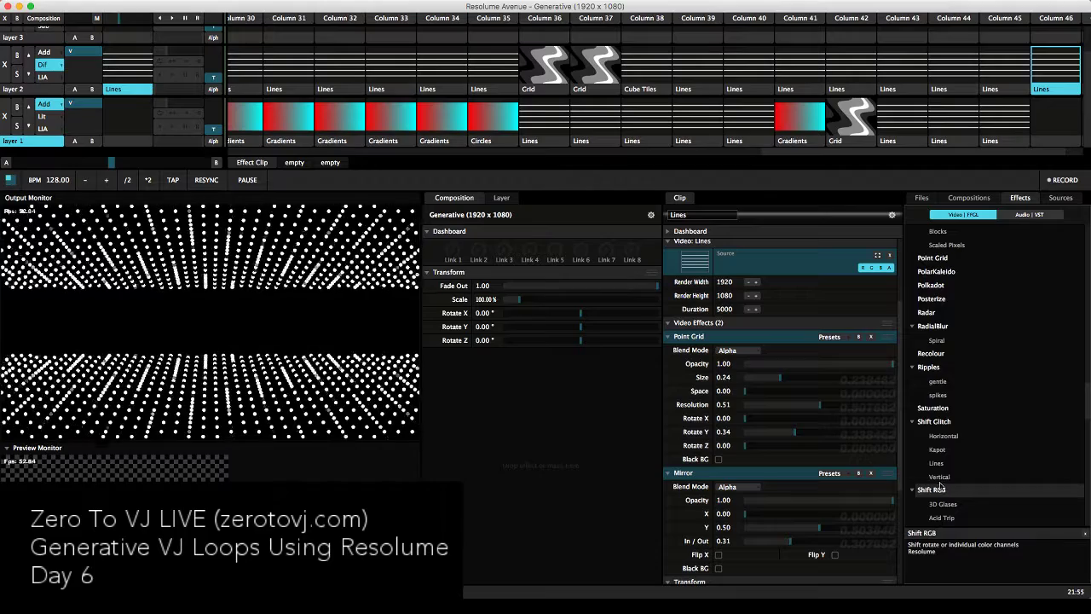
left_click_drag(932, 489, 804, 351)
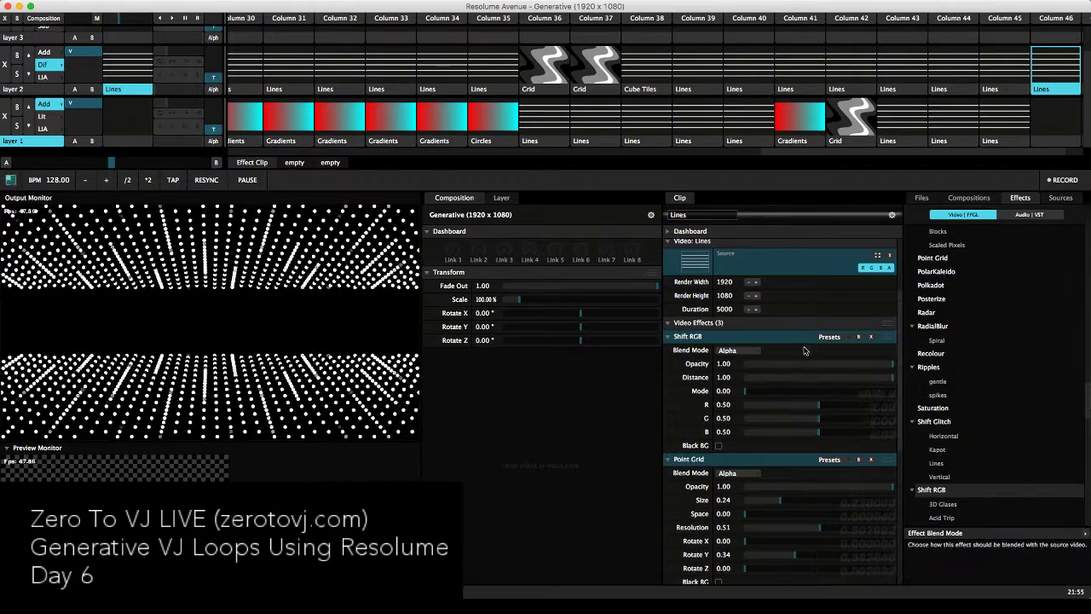
mouse_move(811, 405)
left_mouse_down()
mouse_move(790, 413)
mouse_move(801, 416)
left_mouse_up()
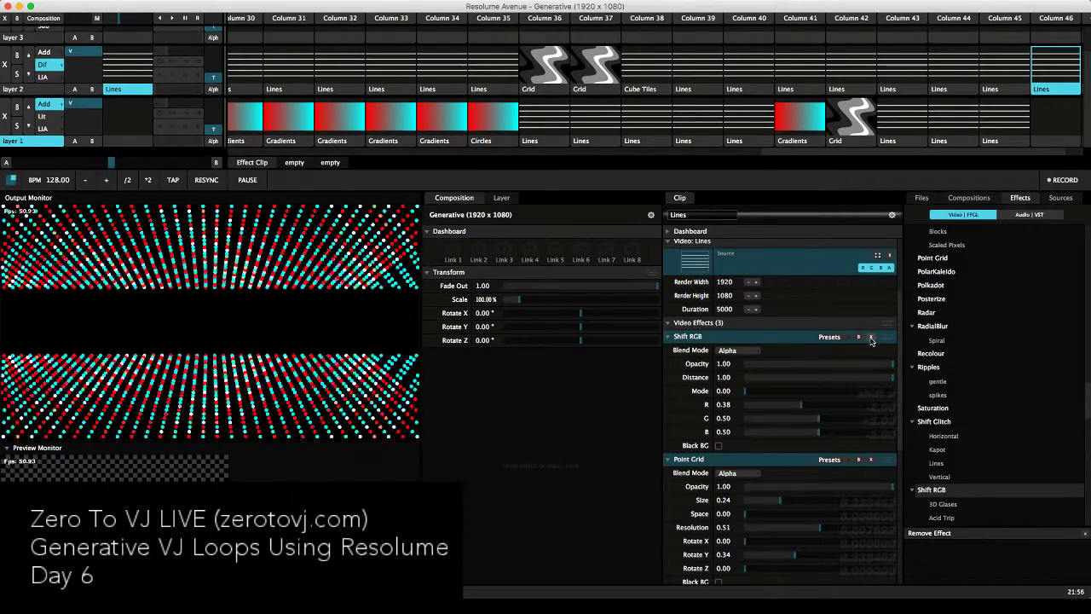
left_click(871, 337)
Find the Tunnel effect and add it after Mirror on the Lines clip
scroll(952, 381, "down", 6)
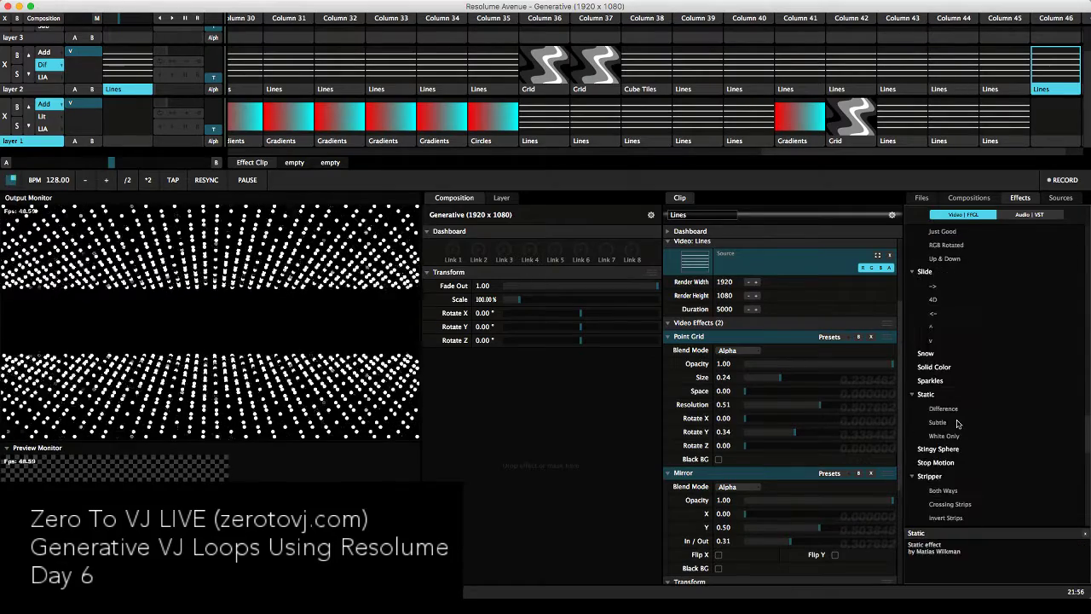
scroll(956, 424, "down", 10)
scroll(957, 424, "down", 5)
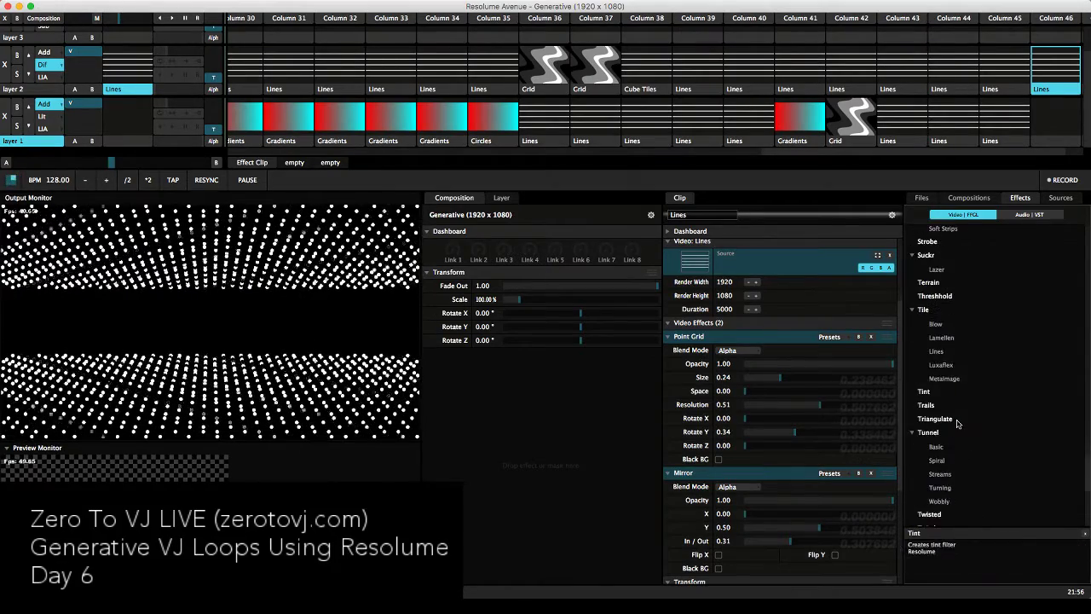
left_click_drag(929, 409, 800, 563)
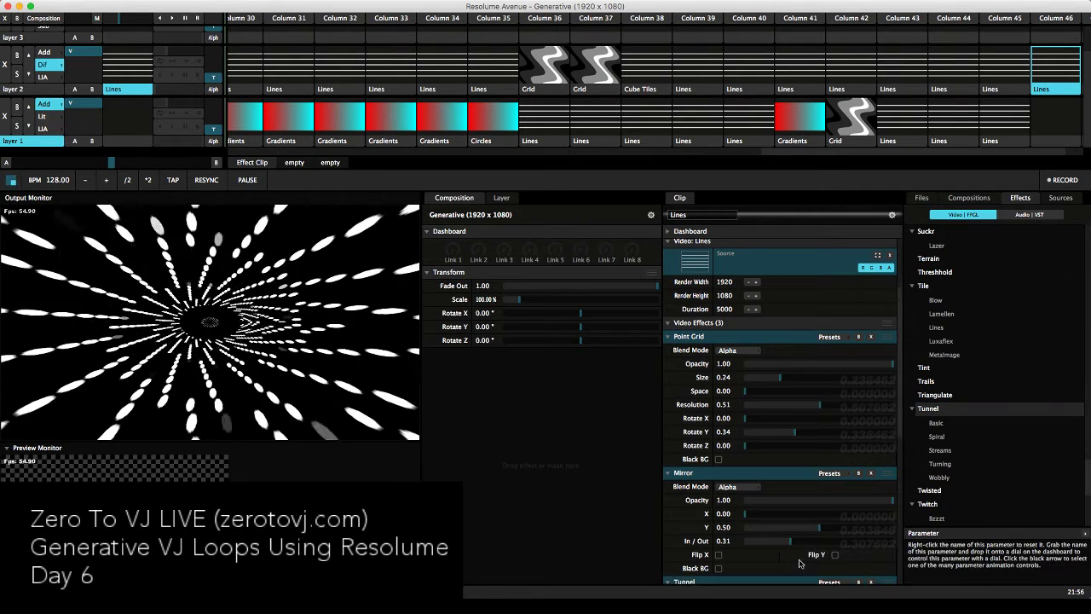
scroll(784, 511, "down", 2)
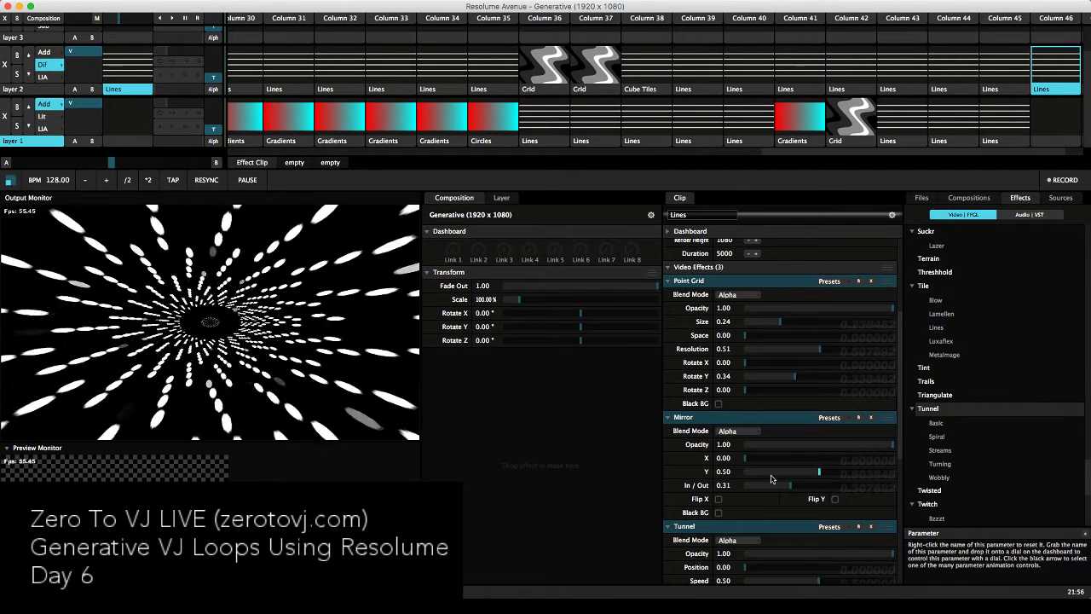
Move Tunnel before Mirror, try Position 0.33, Speed 0.38, Twist 0.00, Kaleidoscope 0.15 and TurnH 0.00, and remove Tunnel
left_click_drag(888, 526, 847, 444)
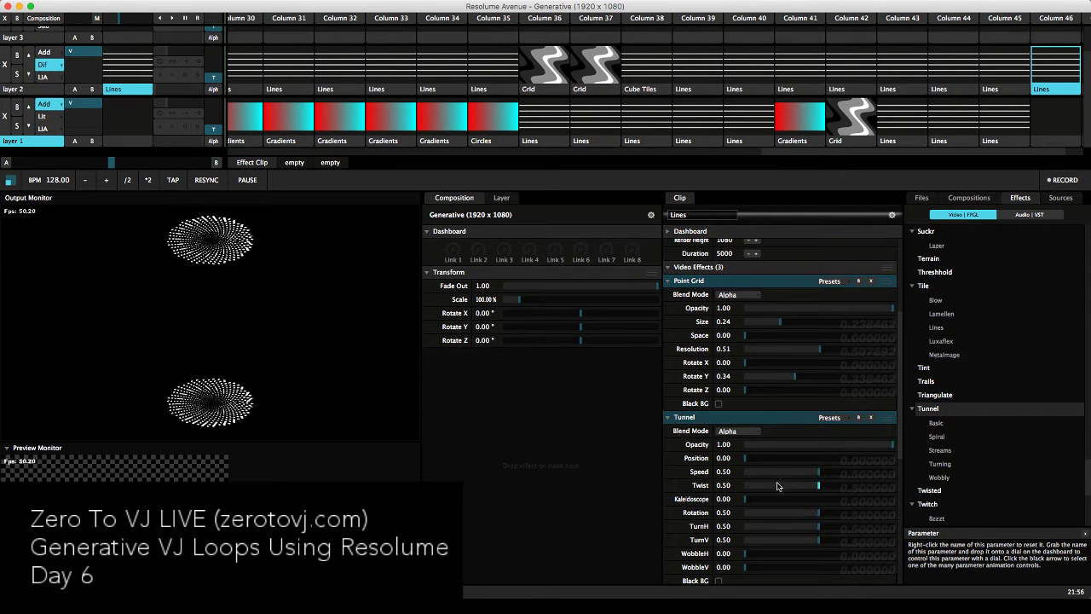
left_click_drag(756, 461, 734, 503)
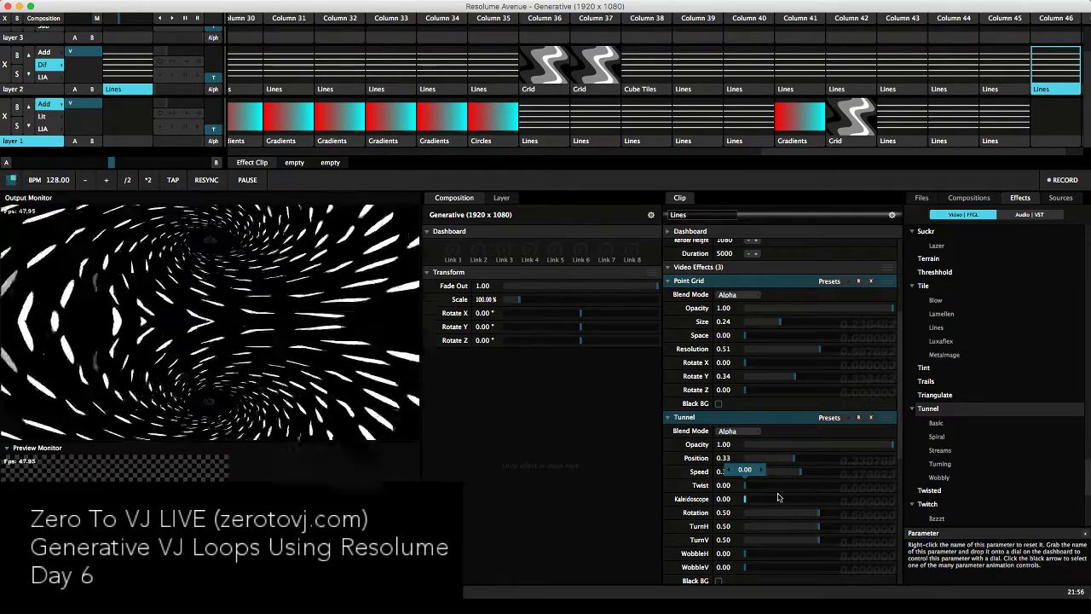
mouse_move(747, 501)
left_mouse_down()
mouse_move(823, 494)
mouse_move(766, 503)
left_mouse_up()
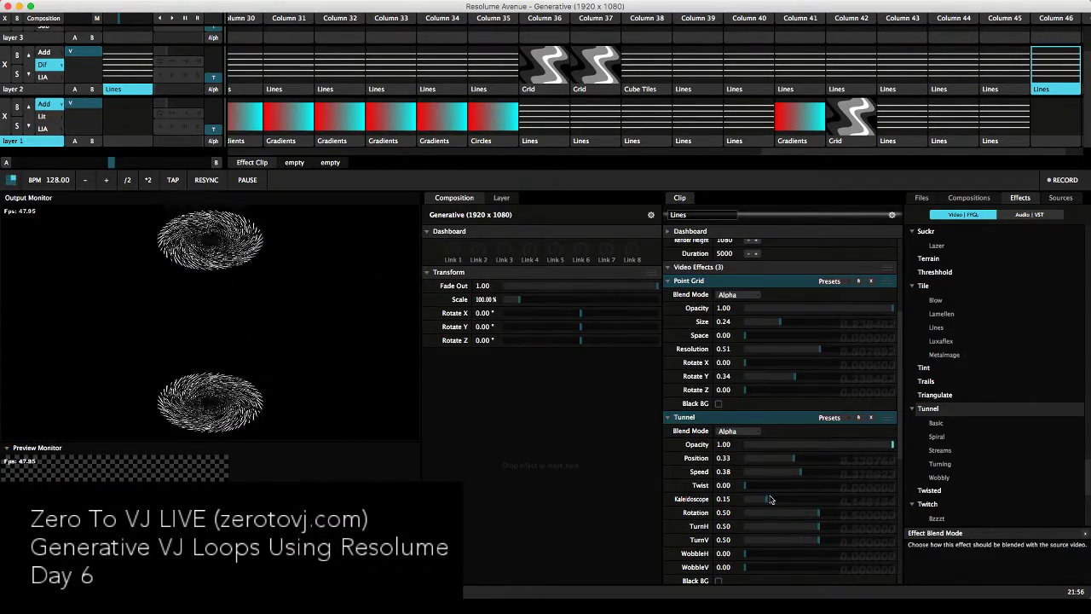
left_click_drag(801, 526, 720, 533)
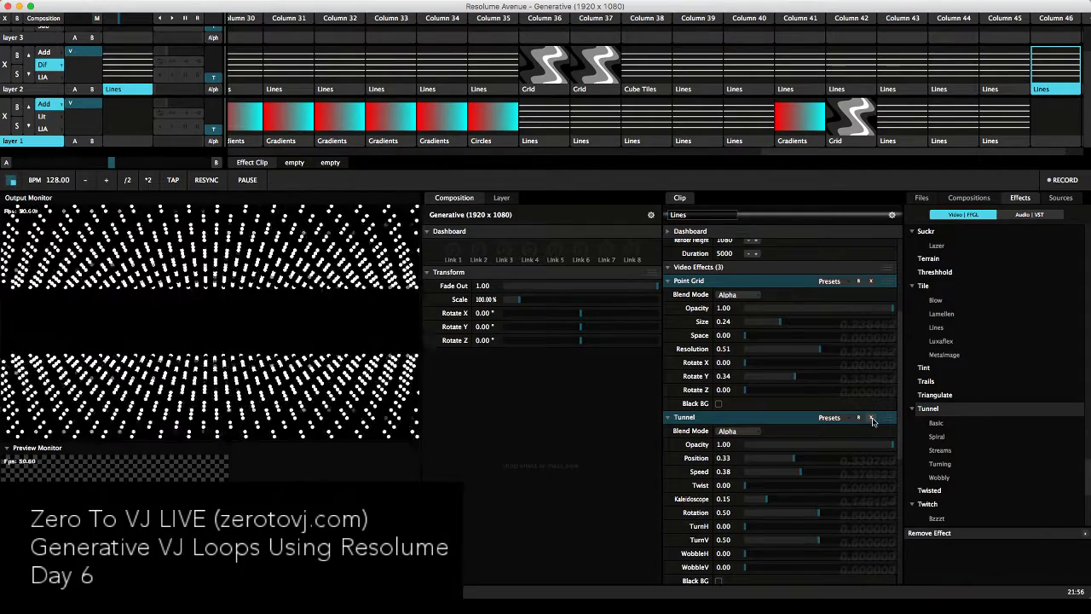
left_click(871, 417)
Find the Twisted effect, insert it between Point Grid and Mirror, and set its Twirl to 0.67
scroll(993, 461, "down", 1)
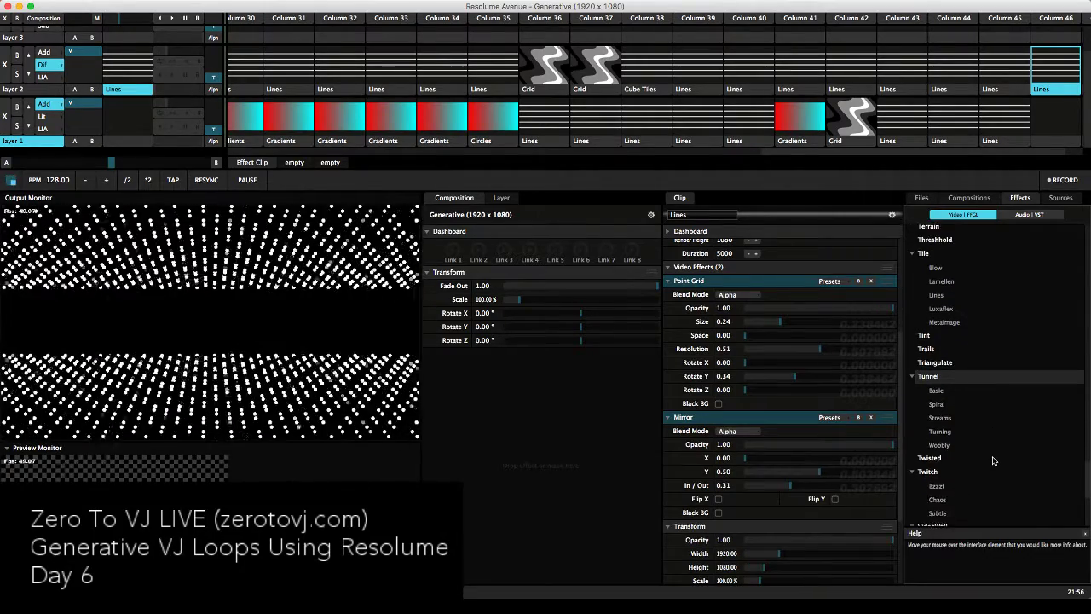
scroll(993, 460, "down", 1)
scroll(946, 367, "down", 2)
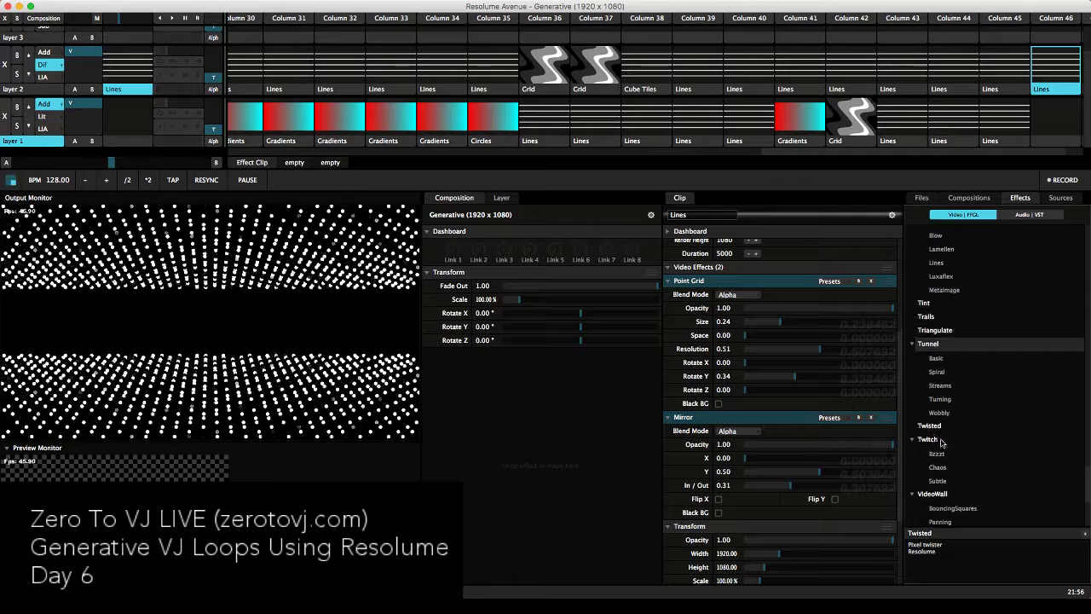
left_click_drag(931, 425, 816, 416)
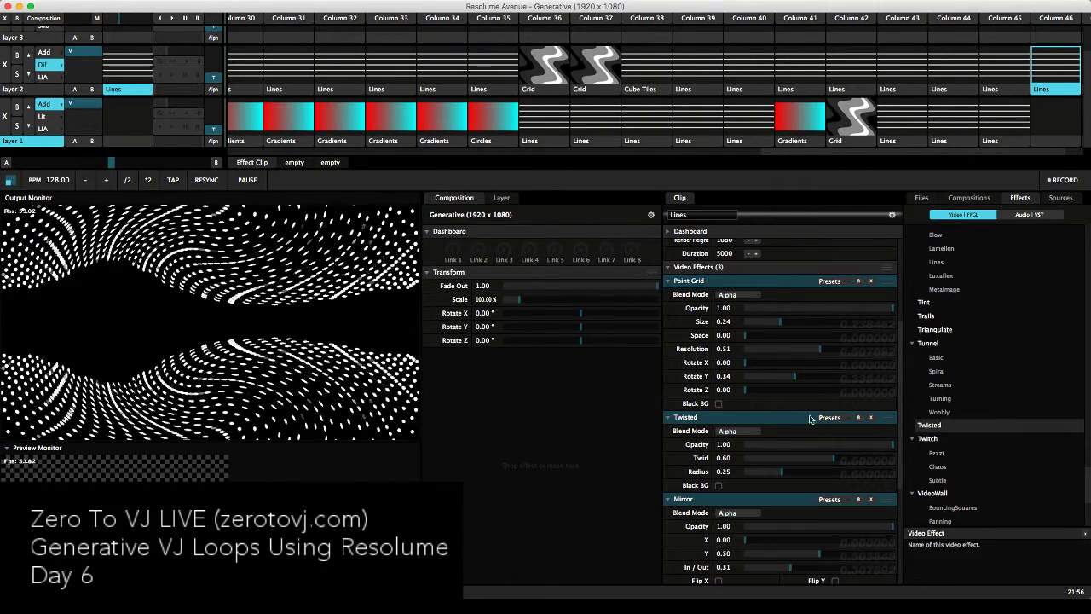
mouse_move(834, 458)
left_mouse_down()
mouse_move(884, 458)
mouse_move(844, 467)
left_mouse_up()
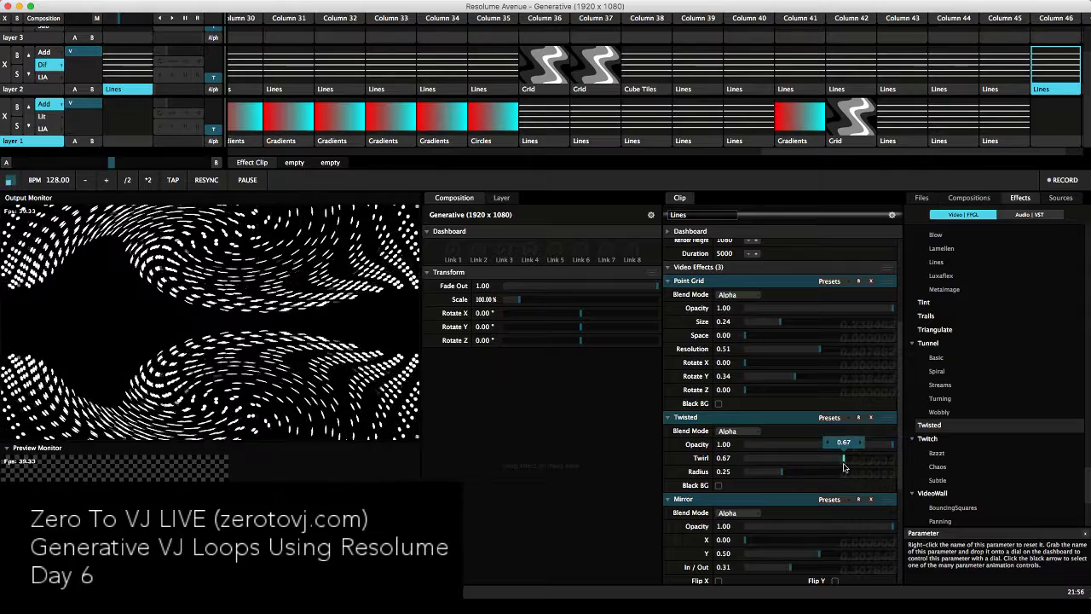
mouse_move(782, 477)
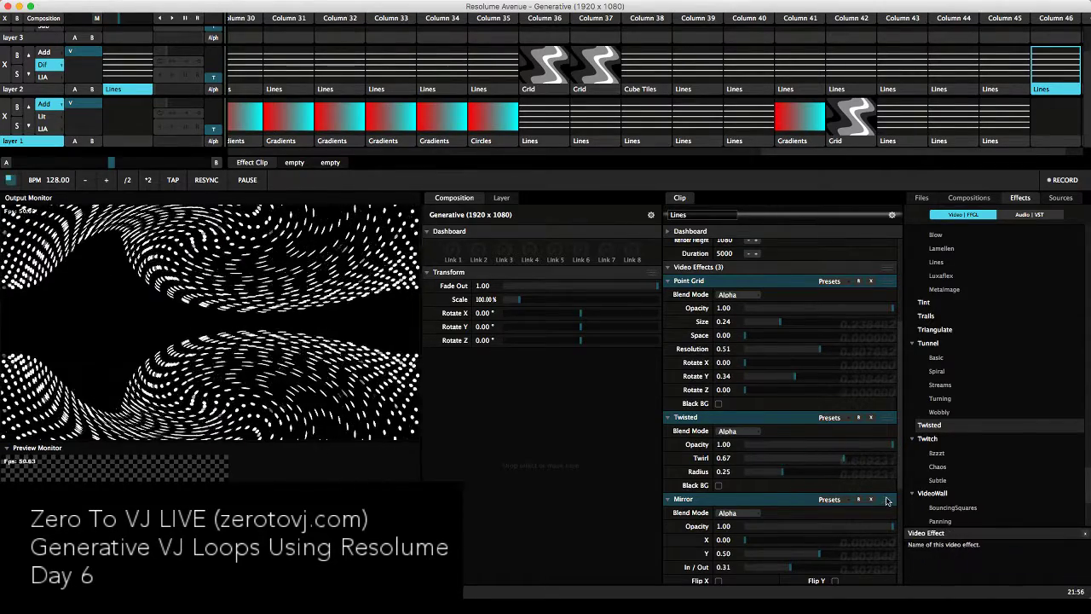
Move Mirror before Twisted, try Twisted with Twirl 0.88, Radius 0.34 and Twirl 0.00, and remove Twisted
left_click_drag(886, 498, 880, 424)
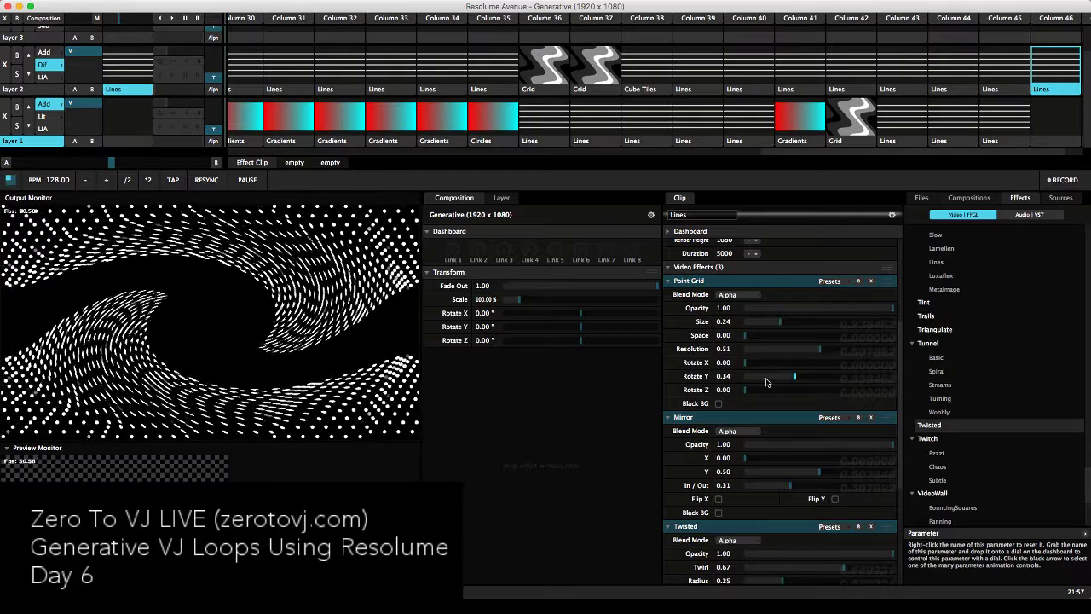
left_click_drag(778, 576, 875, 571)
scroll(804, 562, "down", 4)
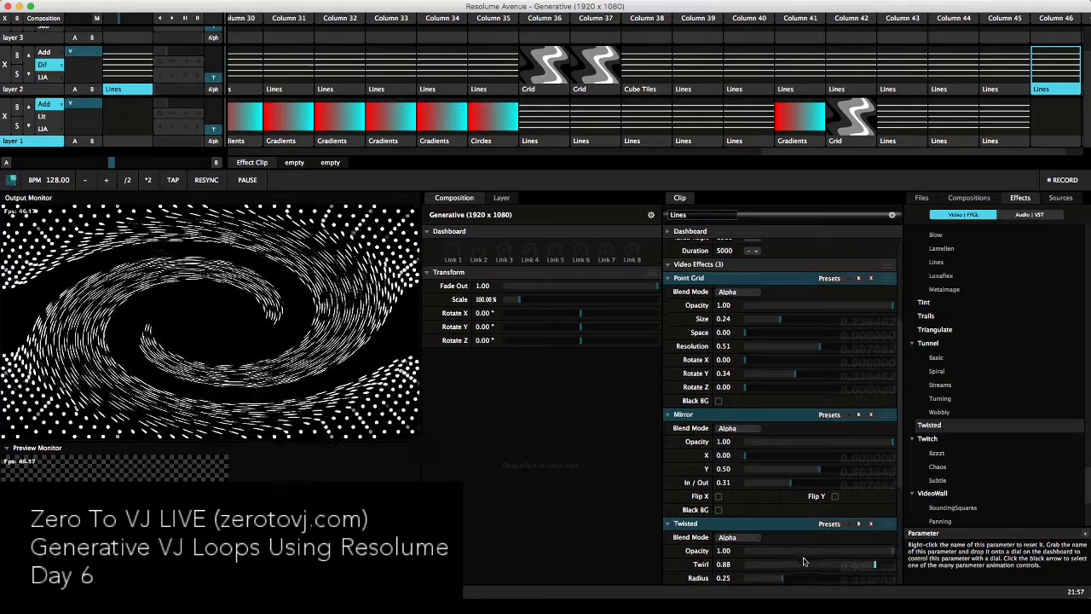
left_click_drag(768, 504, 793, 503)
left_click_drag(867, 489, 808, 491)
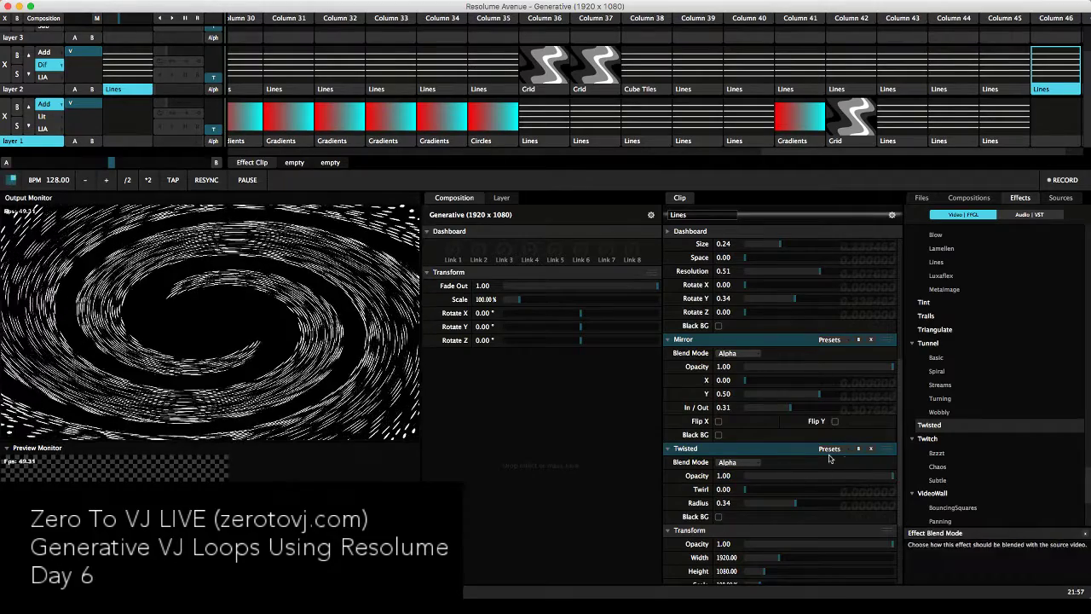
left_click(870, 448)
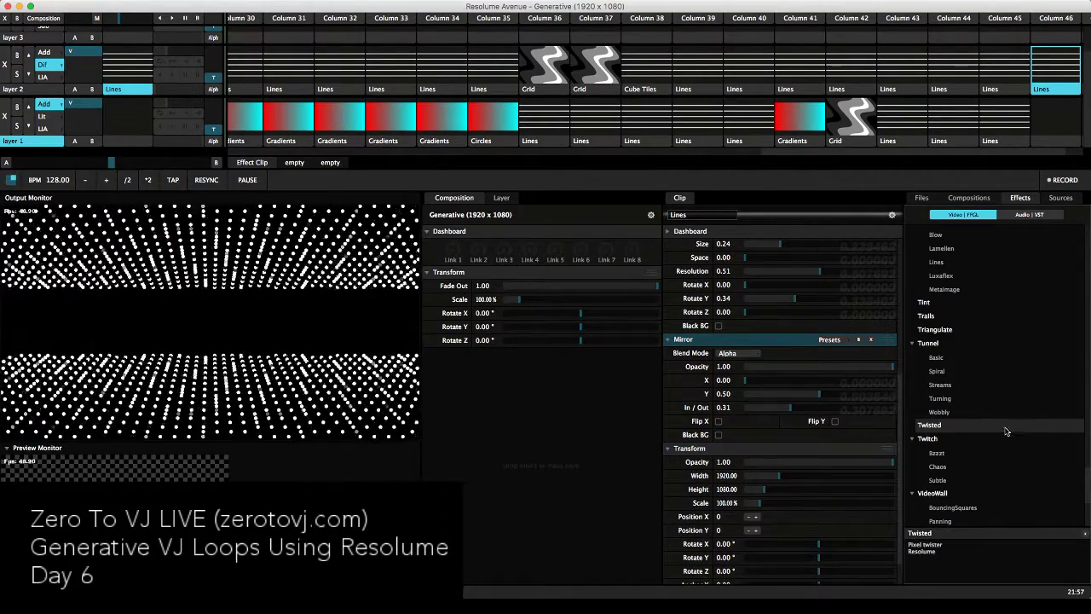
Insert Wave Warp between Point Grid and Mirror, try Angle 0.26, Speed 0.06 and Mode 0.09, and remove Wave Warp
scroll(979, 438, "down", 2)
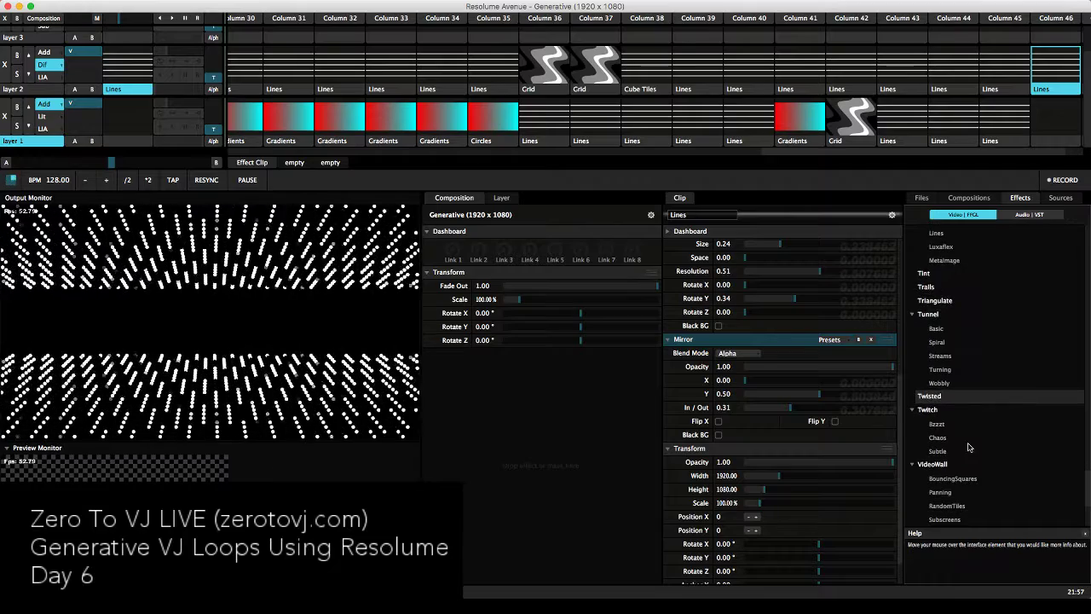
scroll(968, 447, "down", 10)
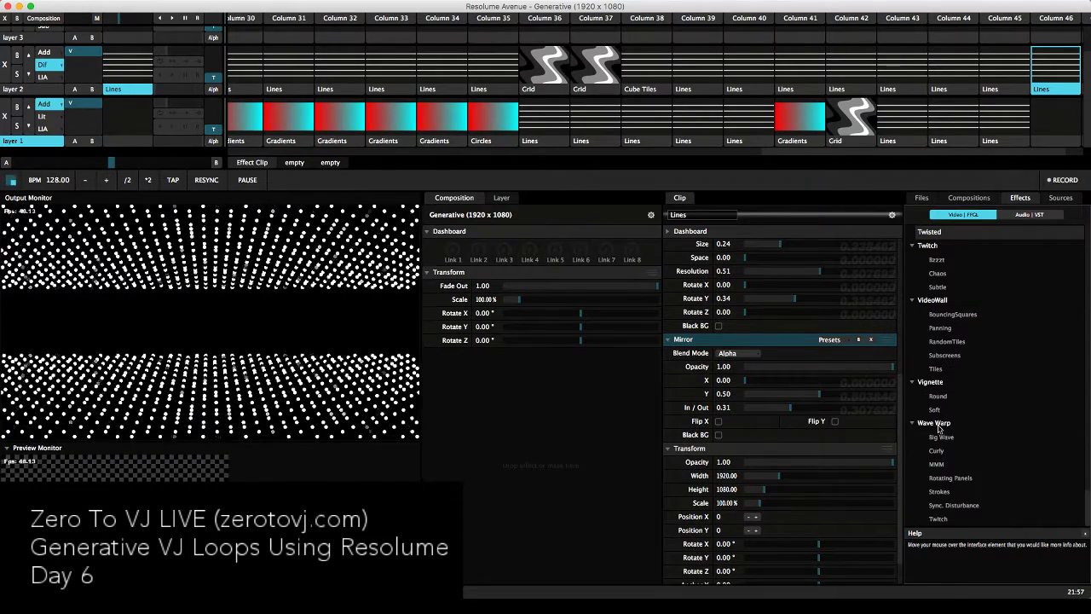
left_click_drag(937, 424, 840, 342)
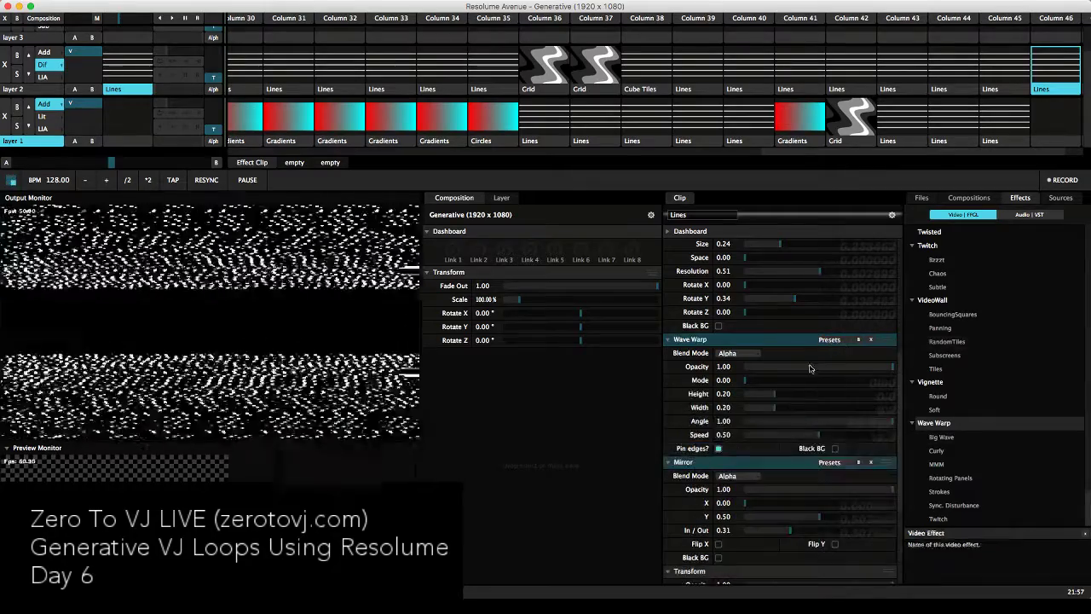
left_click_drag(820, 424, 755, 441)
left_click_drag(819, 435, 782, 423)
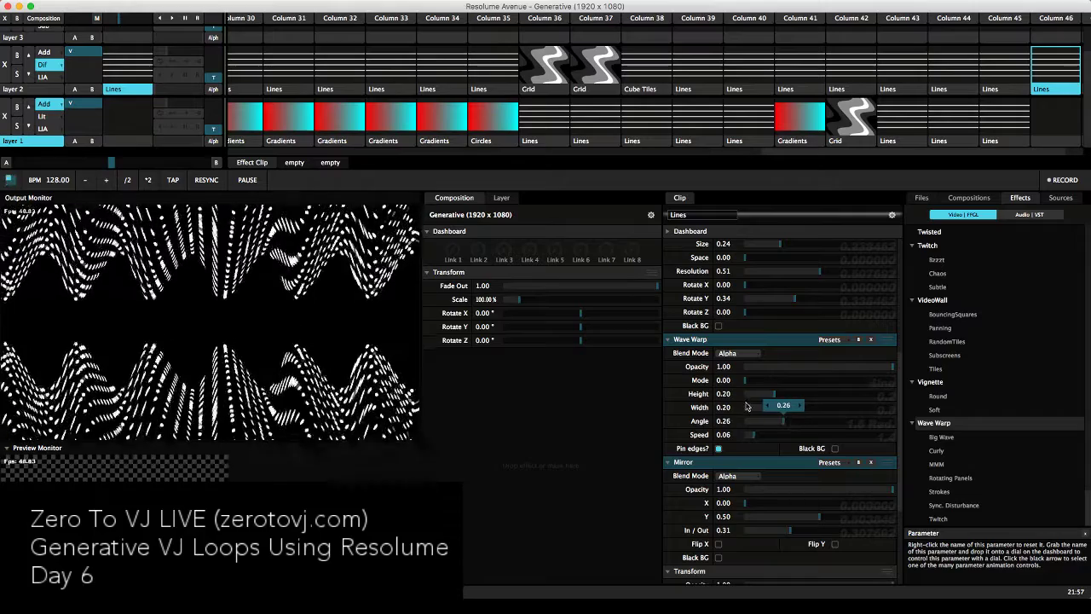
mouse_move(750, 383)
left_mouse_down()
mouse_move(904, 381)
mouse_move(731, 369)
mouse_move(755, 370)
left_mouse_up()
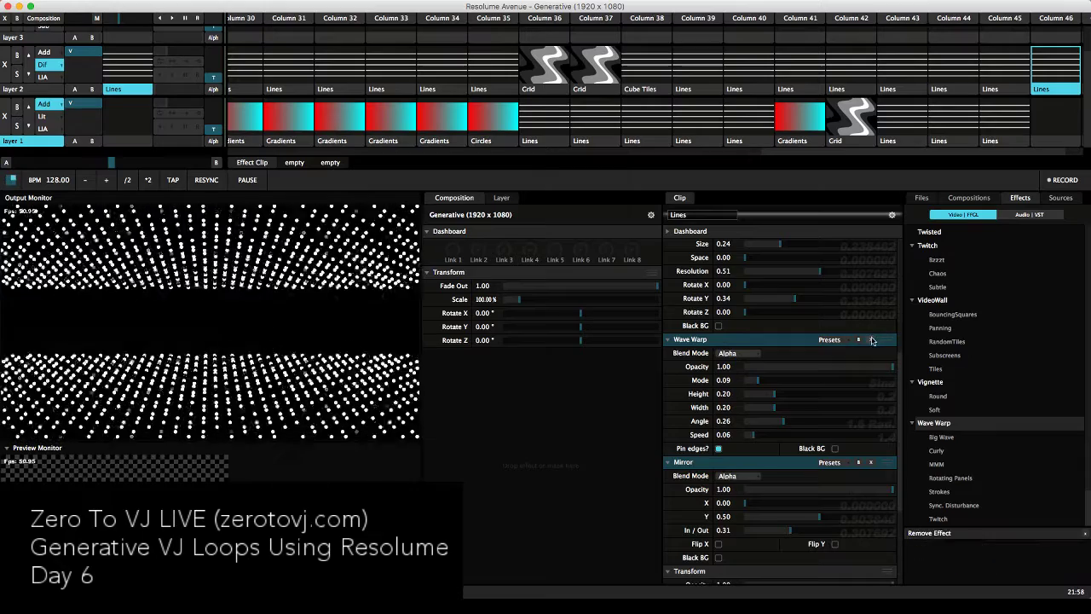
left_click(871, 339)
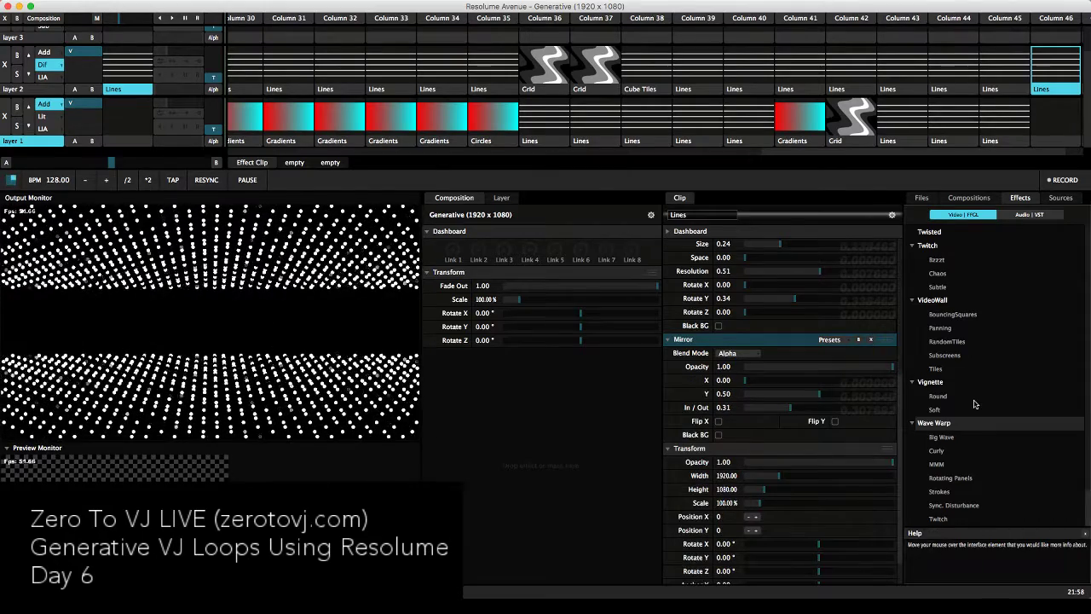
Find the Suckr effect, add it after Mirror, move it before Mirror, try Suck 0.93 and 0.42, and remove Suckr
scroll(959, 444, "up", 5)
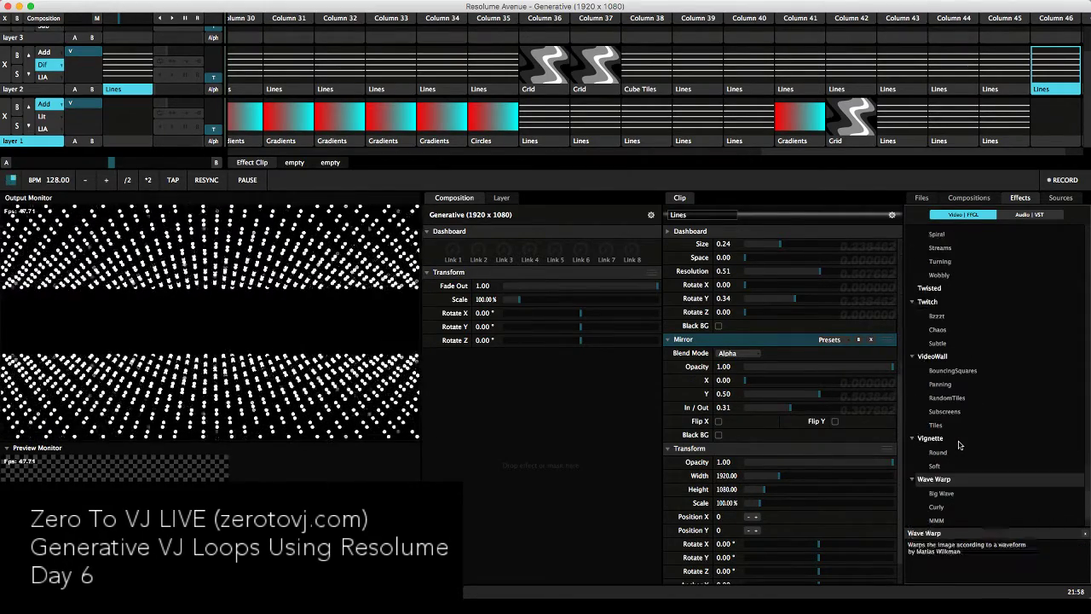
scroll(958, 444, "up", 3)
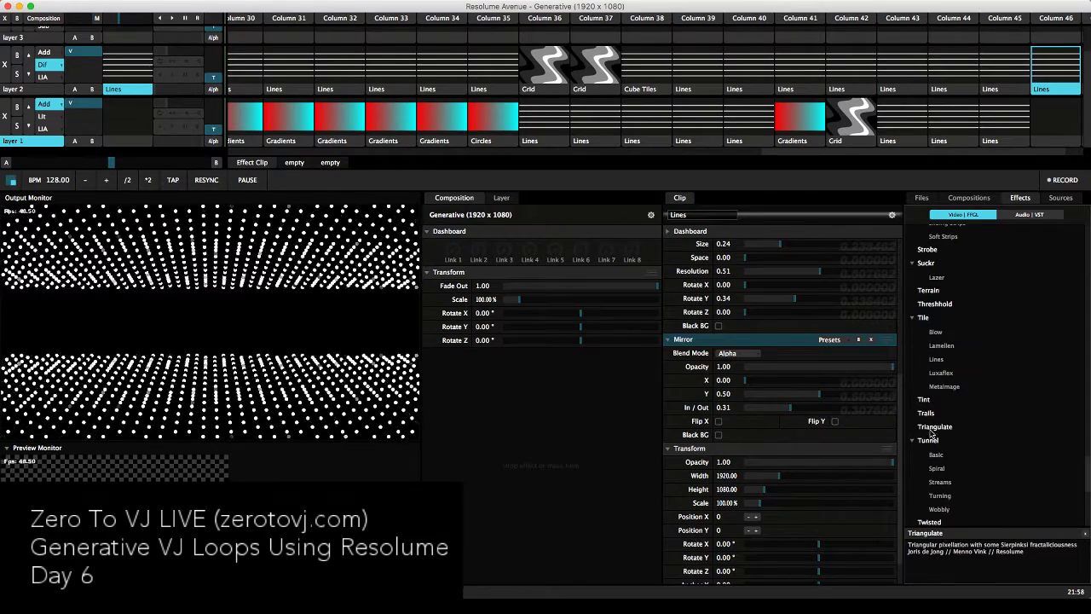
scroll(933, 437, "up", 4)
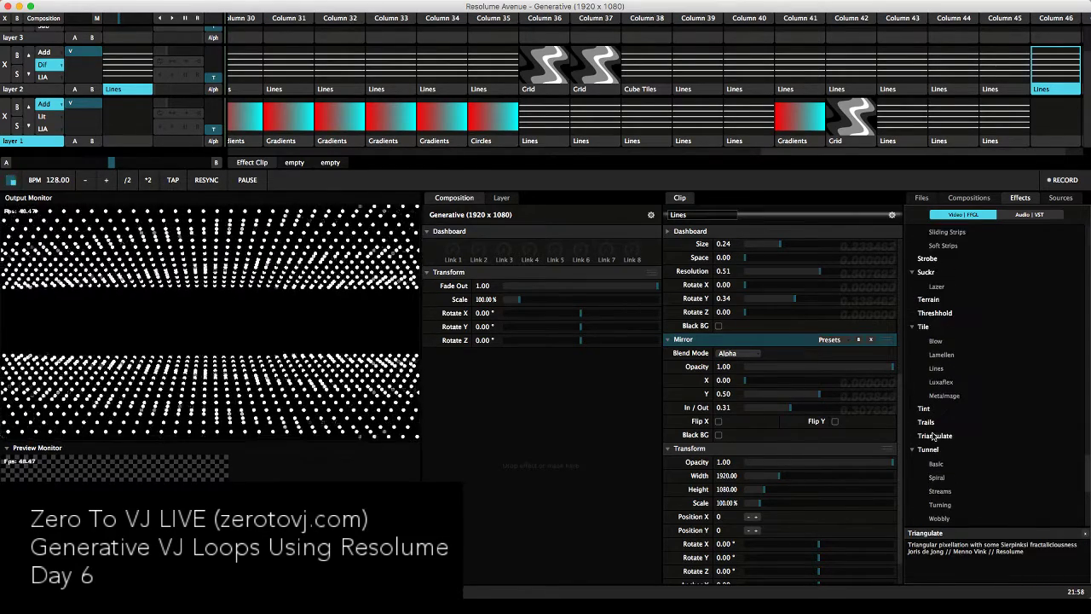
left_click_drag(934, 362, 795, 449)
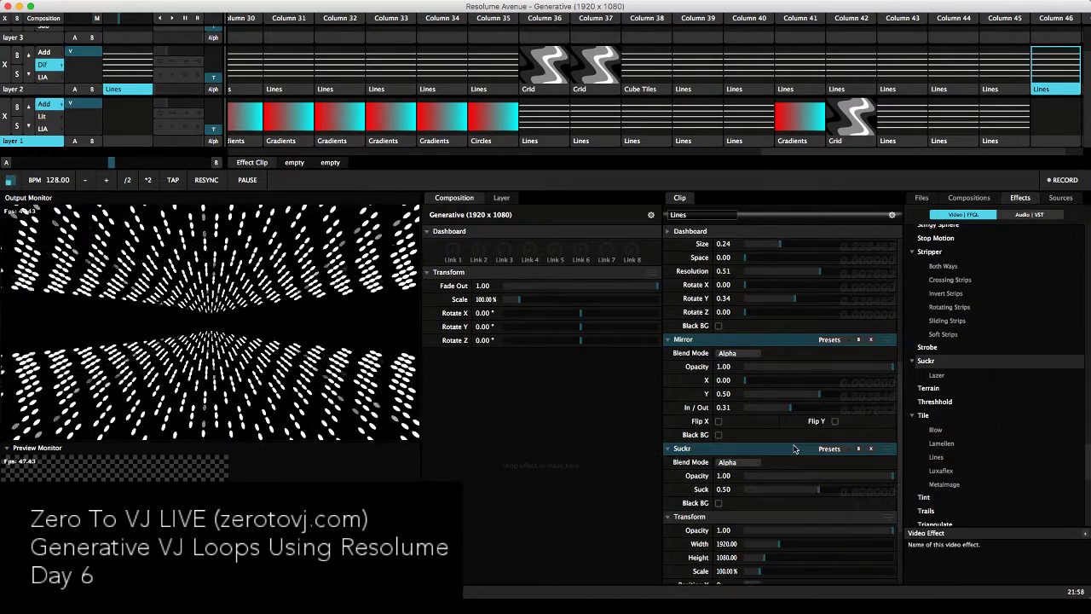
left_click_drag(798, 492, 858, 341)
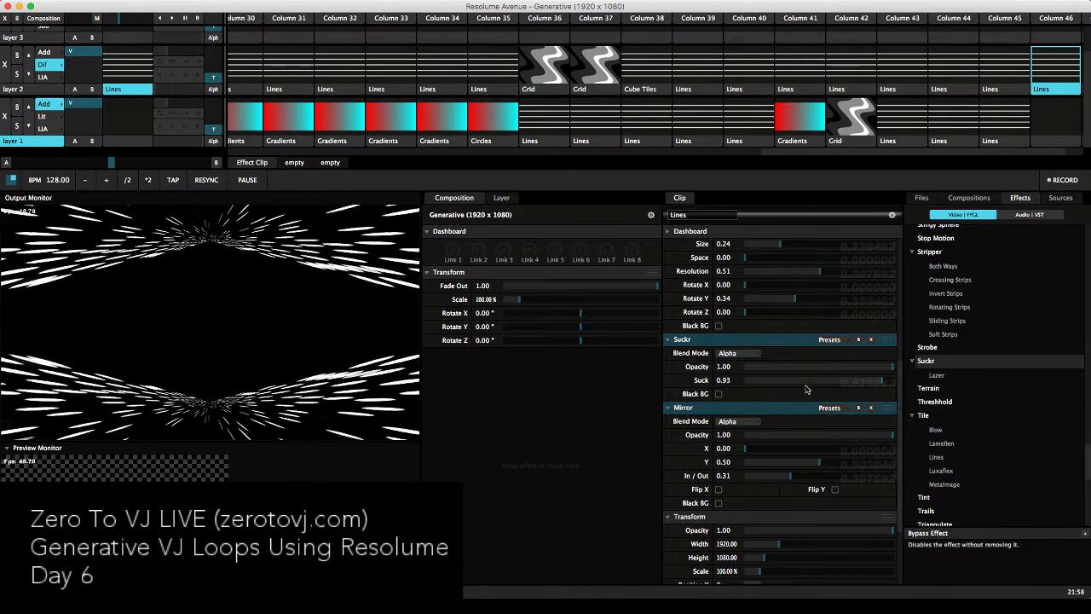
left_click_drag(881, 380, 807, 382)
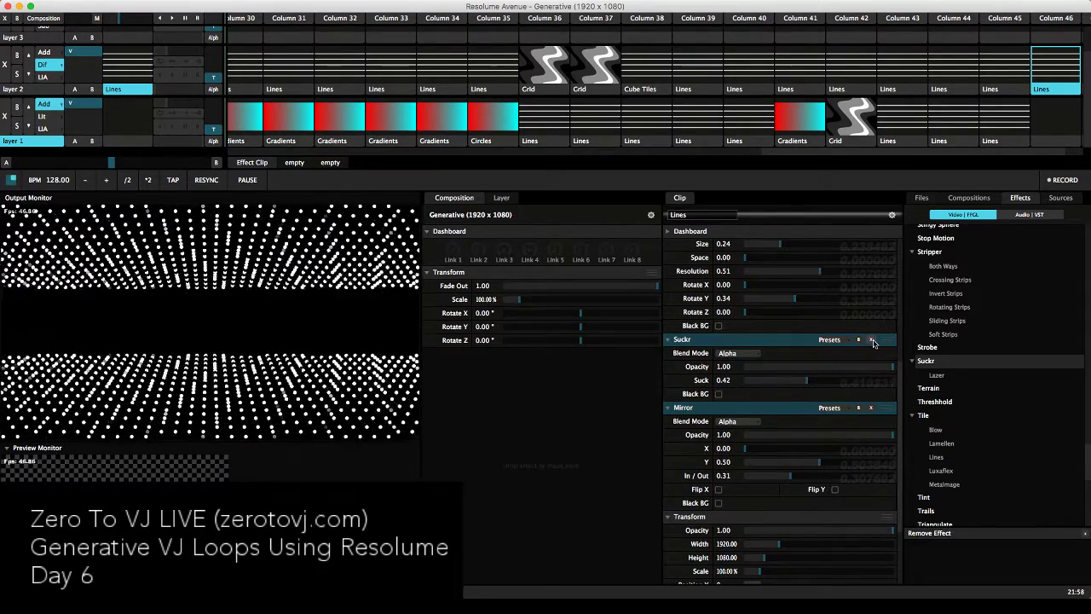
left_click(872, 340)
Insert Stripper before Mirror, try Number 0.57, Mode 0.08 and Direction 0.79, and remove Stripper
left_click_drag(929, 251, 737, 342)
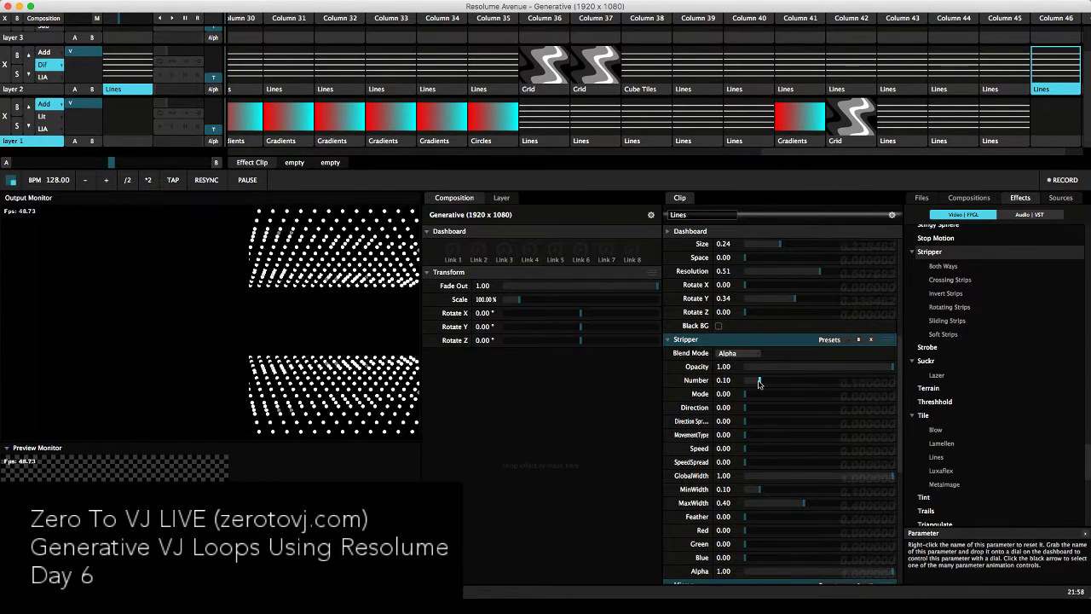
left_click_drag(758, 383, 861, 408)
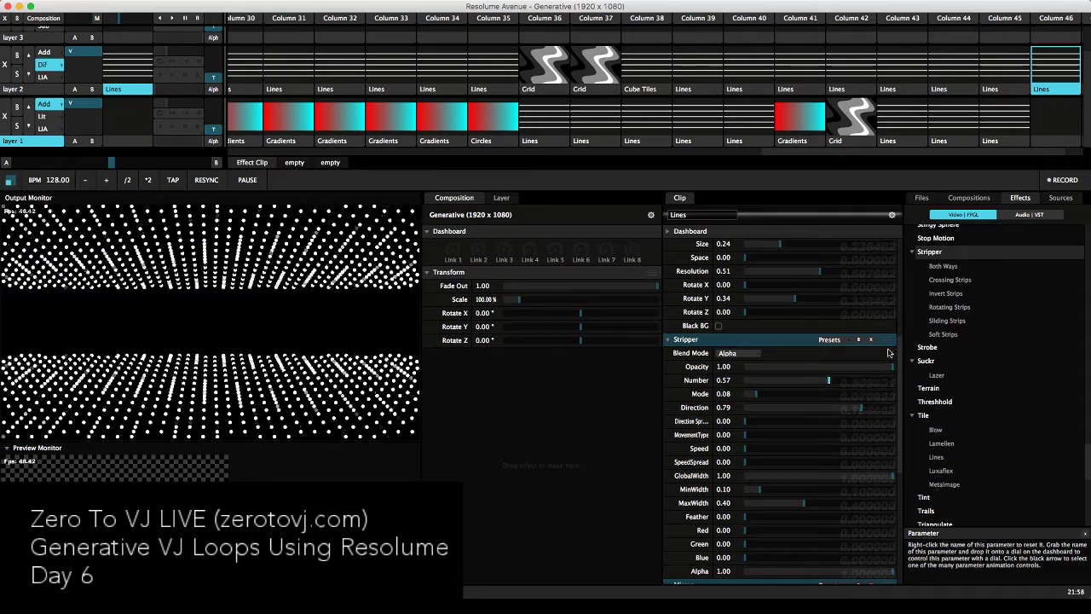
left_click(871, 340)
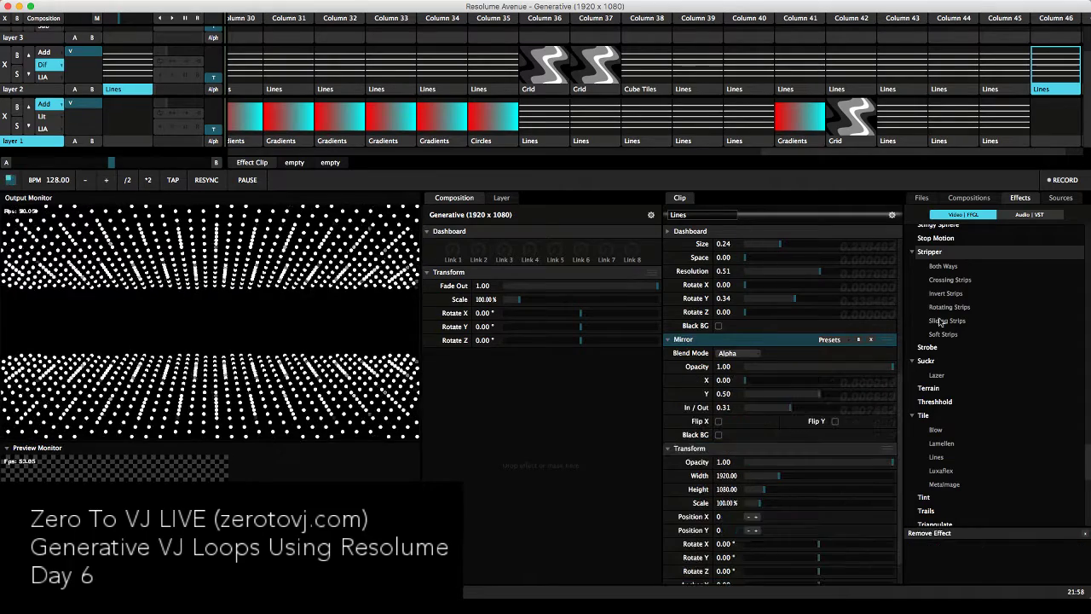
Find the Slide effect's 4D preset, insert it before Mirror, try X 0.00, and remove Slide
scroll(942, 320, "up", 4)
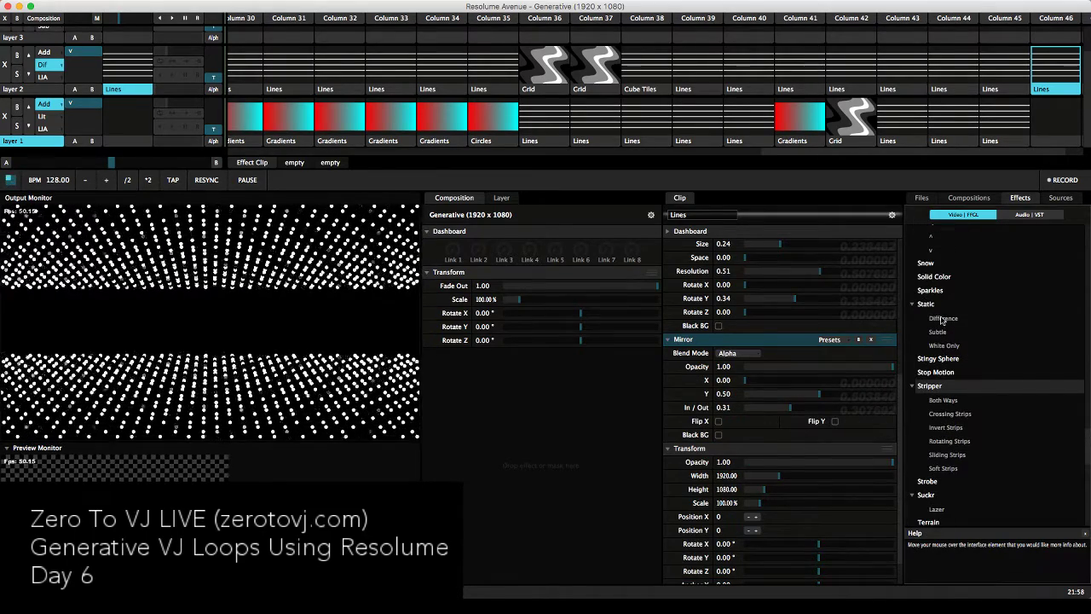
scroll(942, 320, "up", 1)
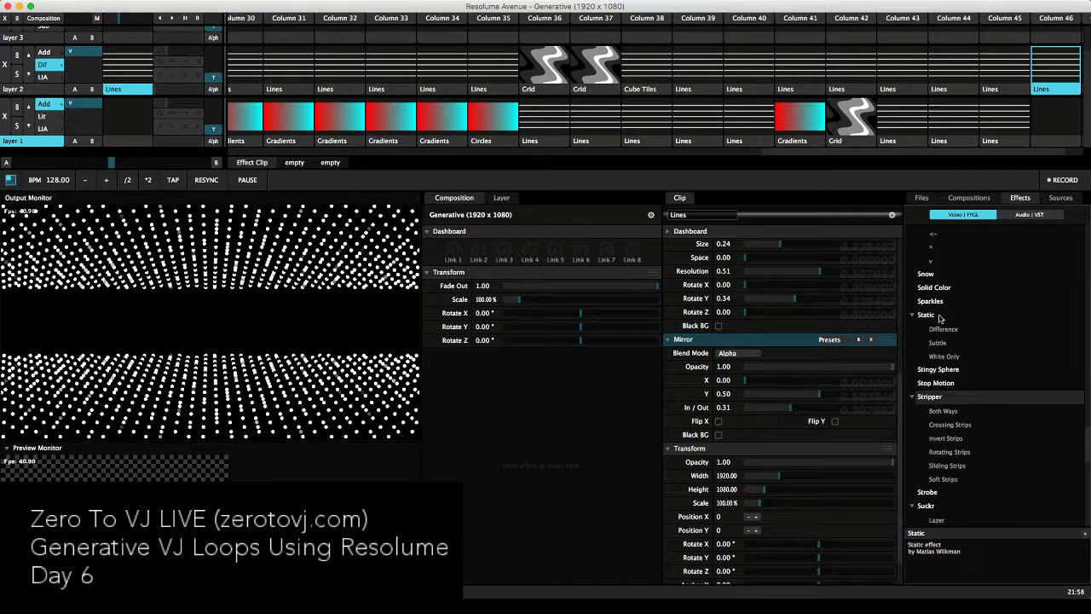
scroll(940, 318, "up", 3)
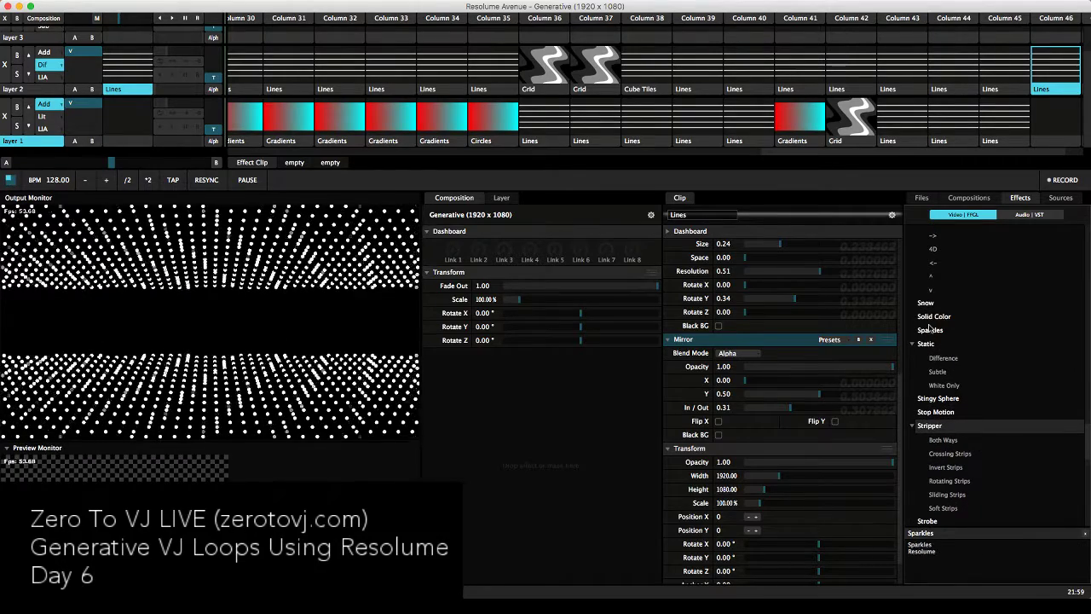
scroll(940, 322, "up", 2)
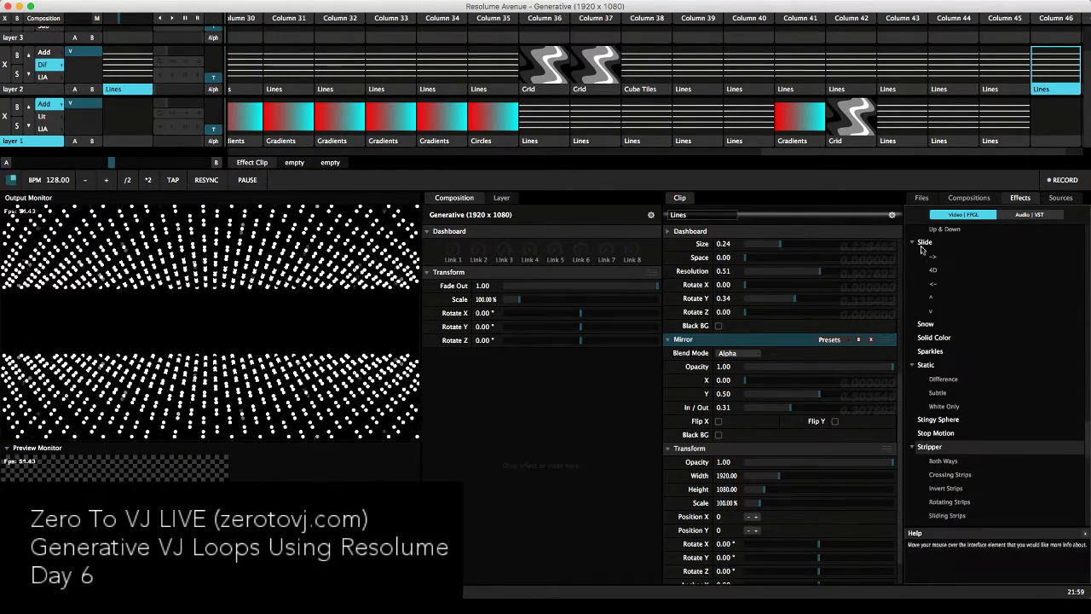
left_click_drag(934, 271, 802, 339)
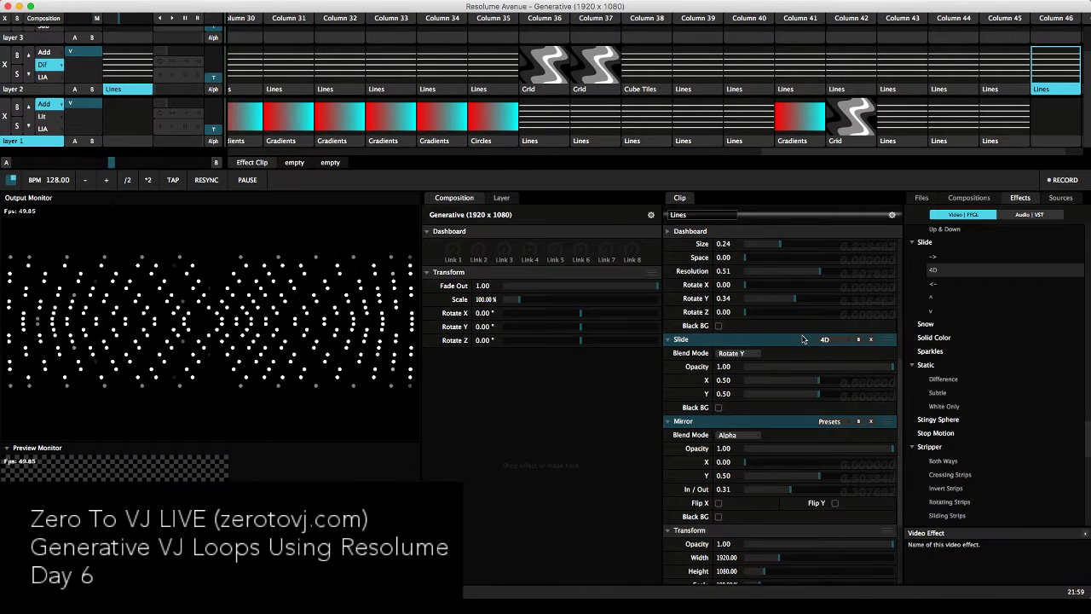
left_click_drag(818, 381, 745, 384)
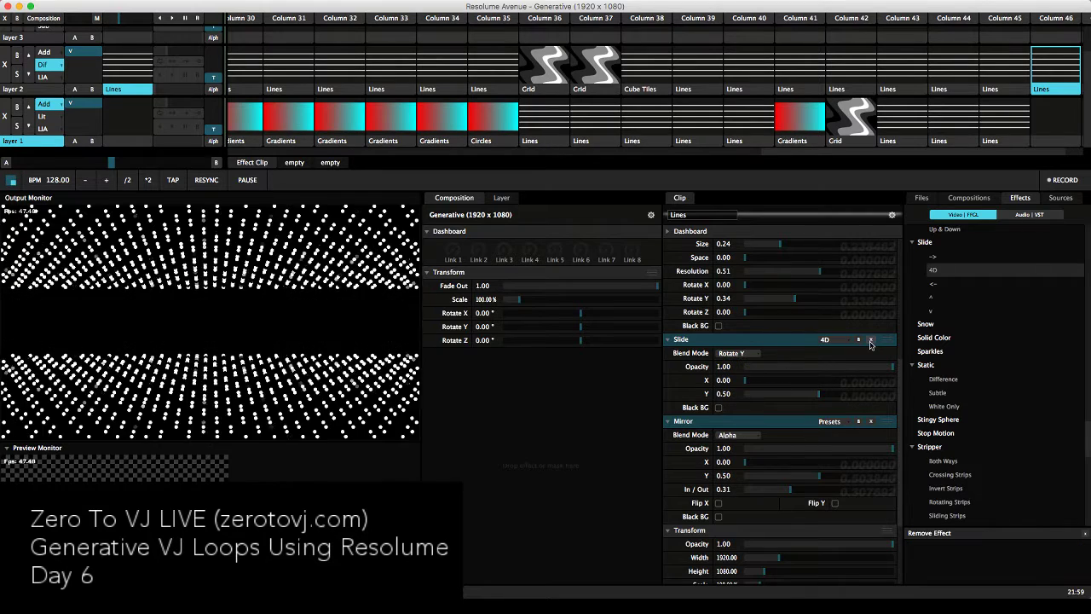
left_click(870, 340)
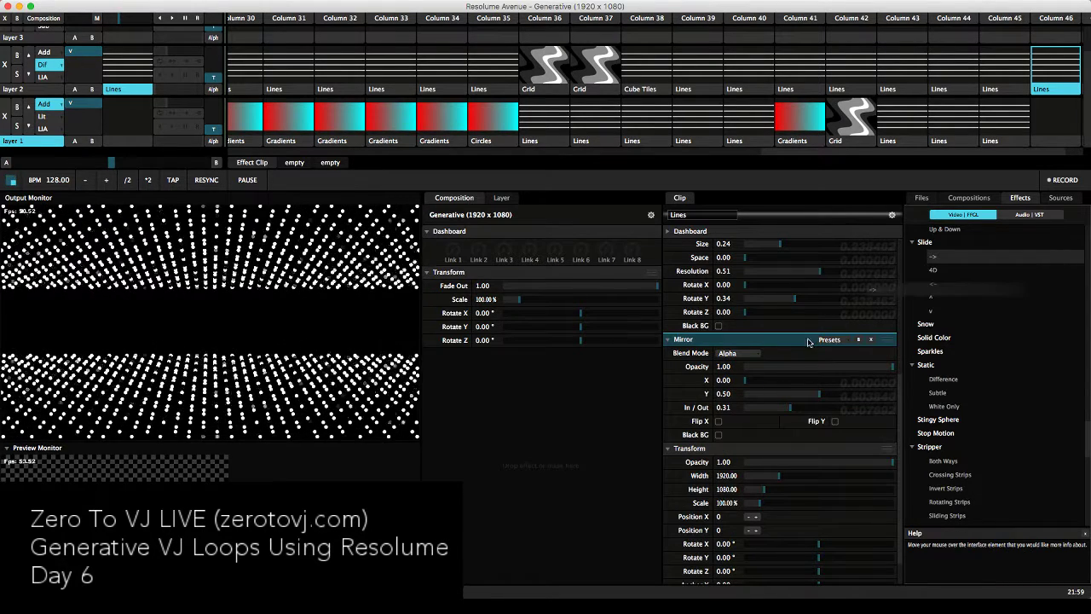
Insert Slide with its -> preset between Point Grid and Mirror, try presets <- and ^, and choose v with the effect near full opacity
key("super+z")
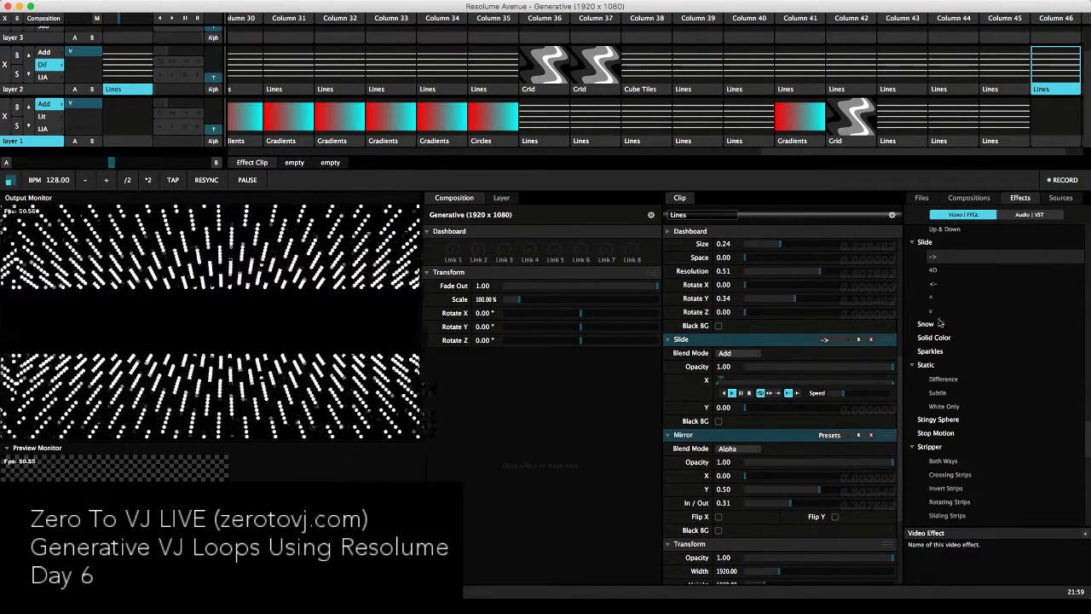
left_click(838, 340)
left_click(832, 382)
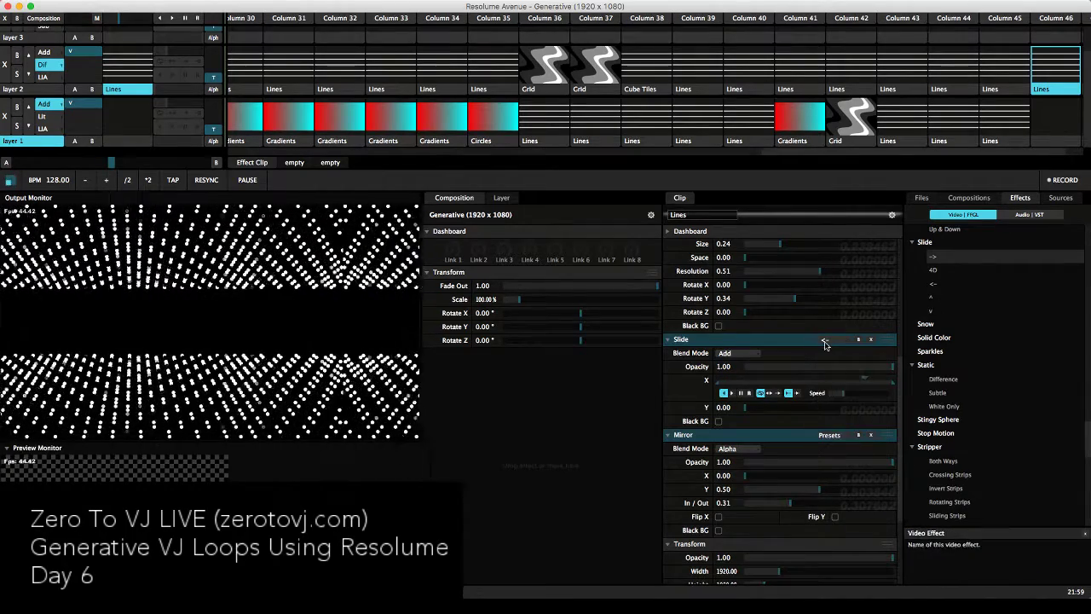
left_click(824, 340)
left_click(831, 389)
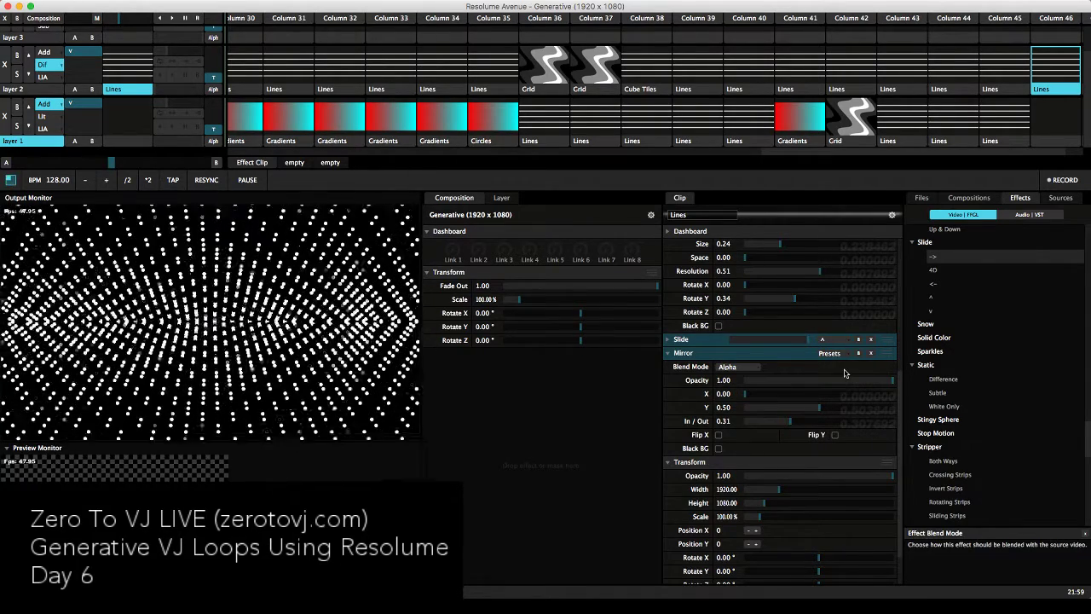
left_click(824, 339)
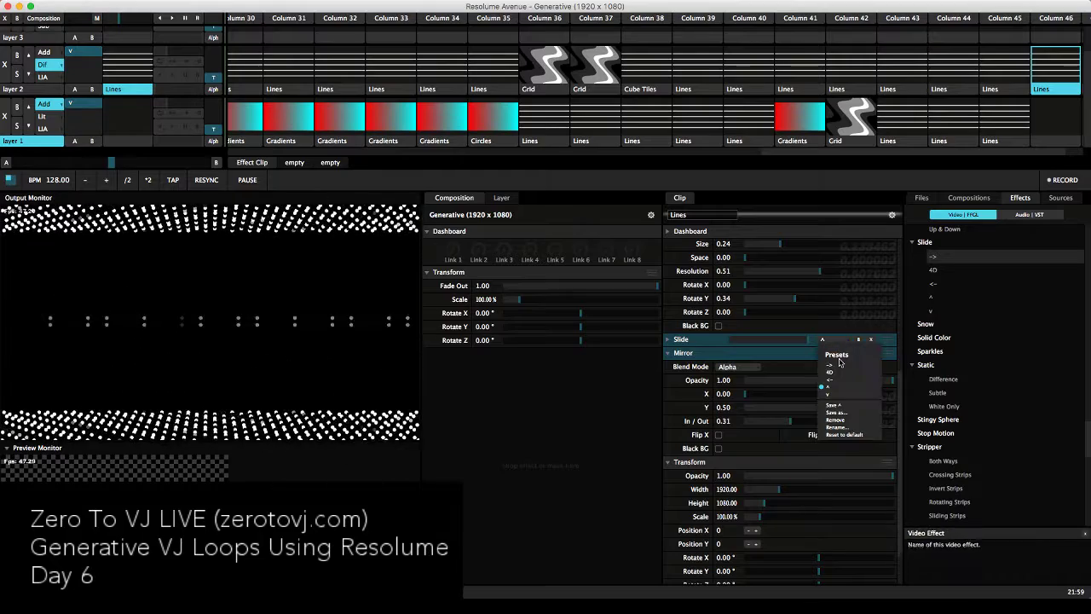
left_click(830, 394)
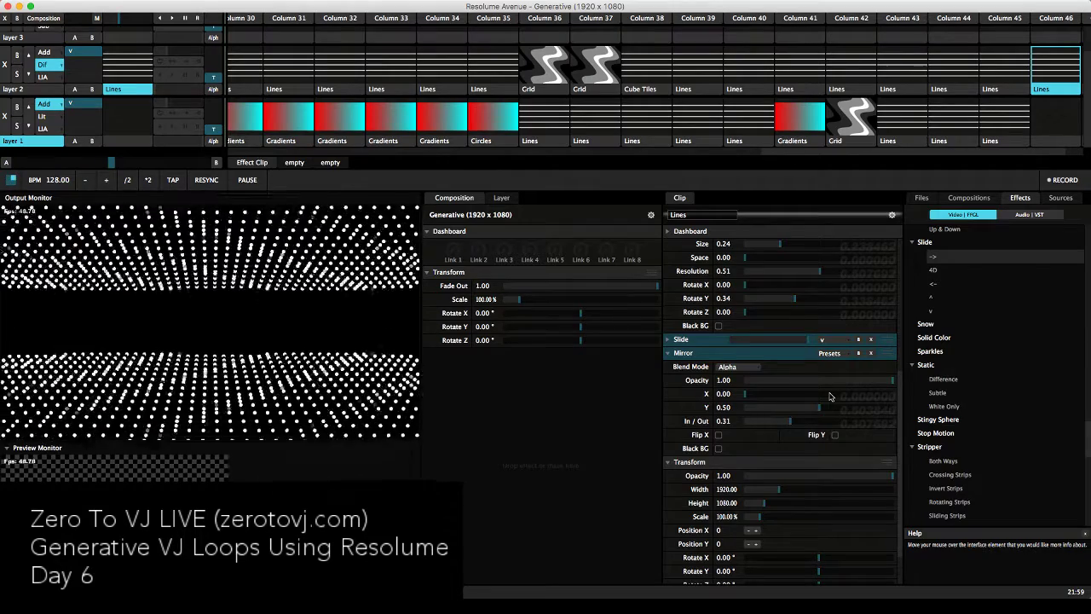
mouse_move(786, 341)
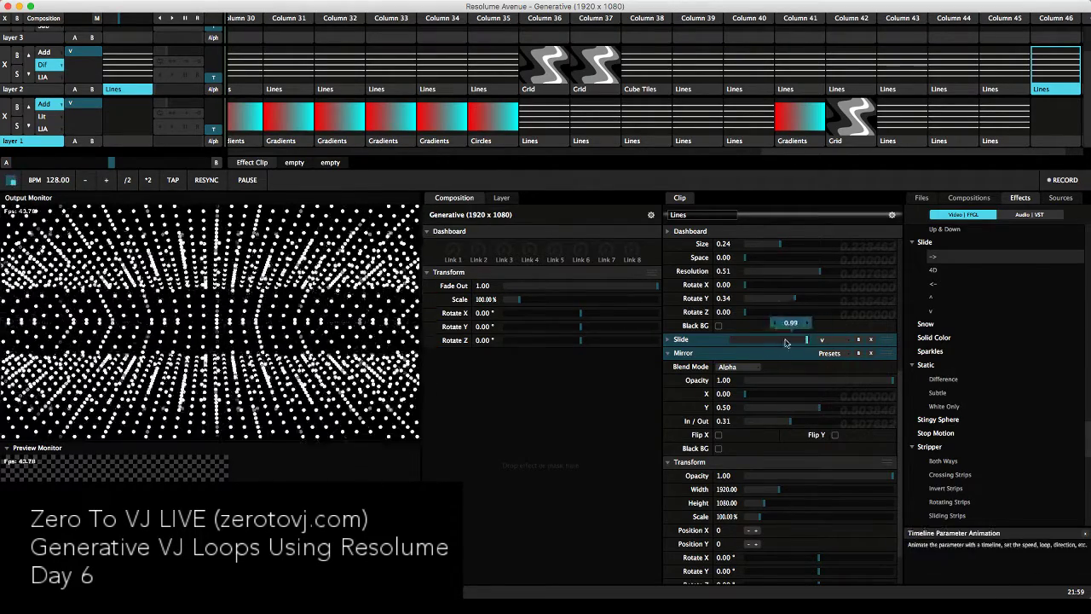
left_click_drag(786, 342, 816, 341)
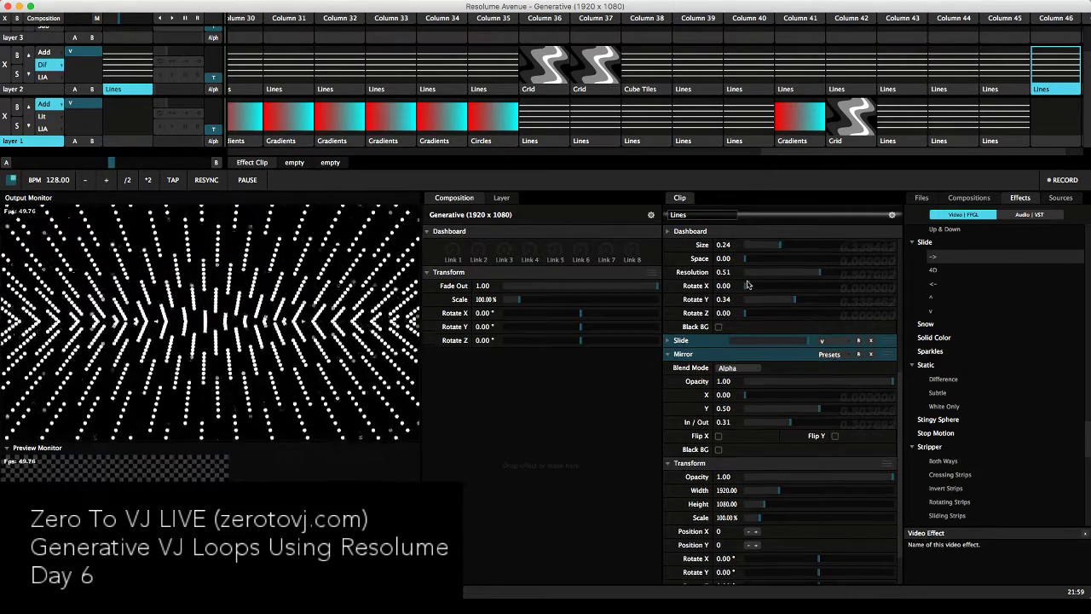
Set Point Grid's Size to 0.58, Space to 0.03 and Resolution to 0.34
scroll(774, 322, "up", 2)
left_click_drag(769, 318, 683, 344)
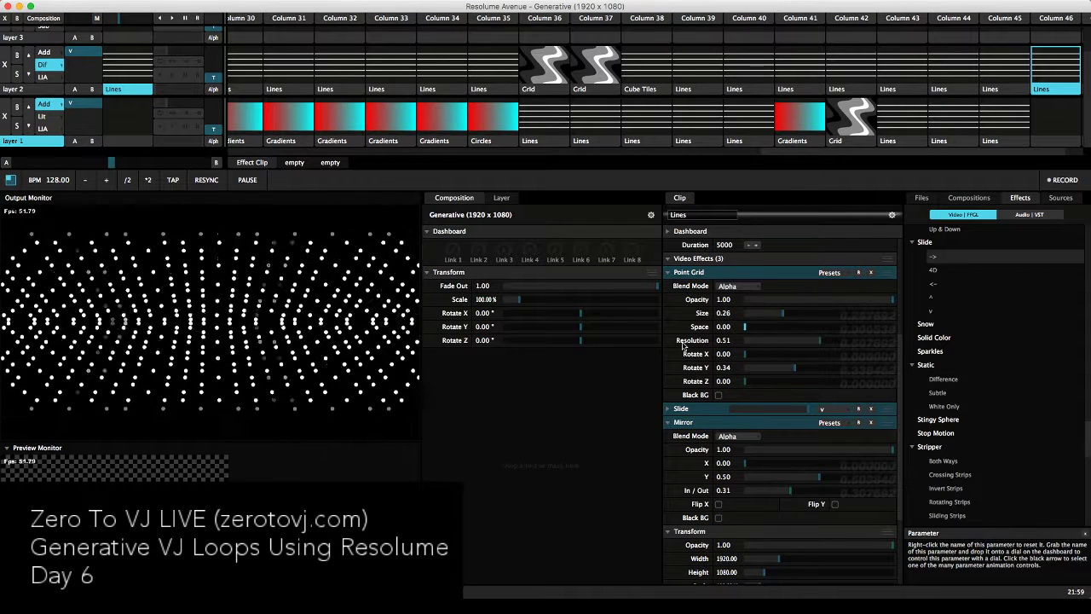
left_click_drag(820, 342, 832, 319)
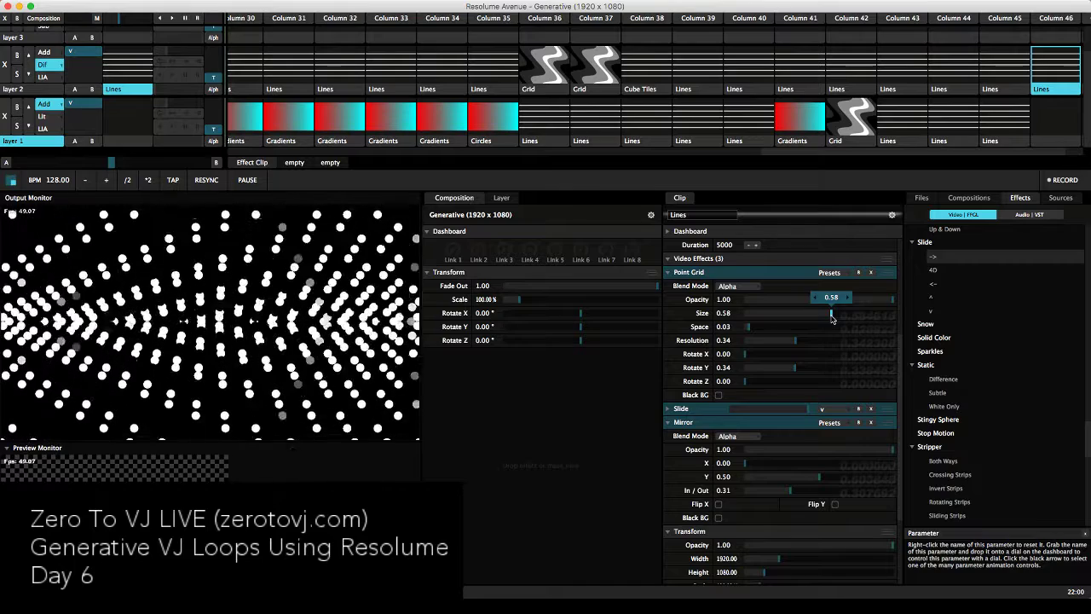
left_click_drag(833, 319, 833, 319)
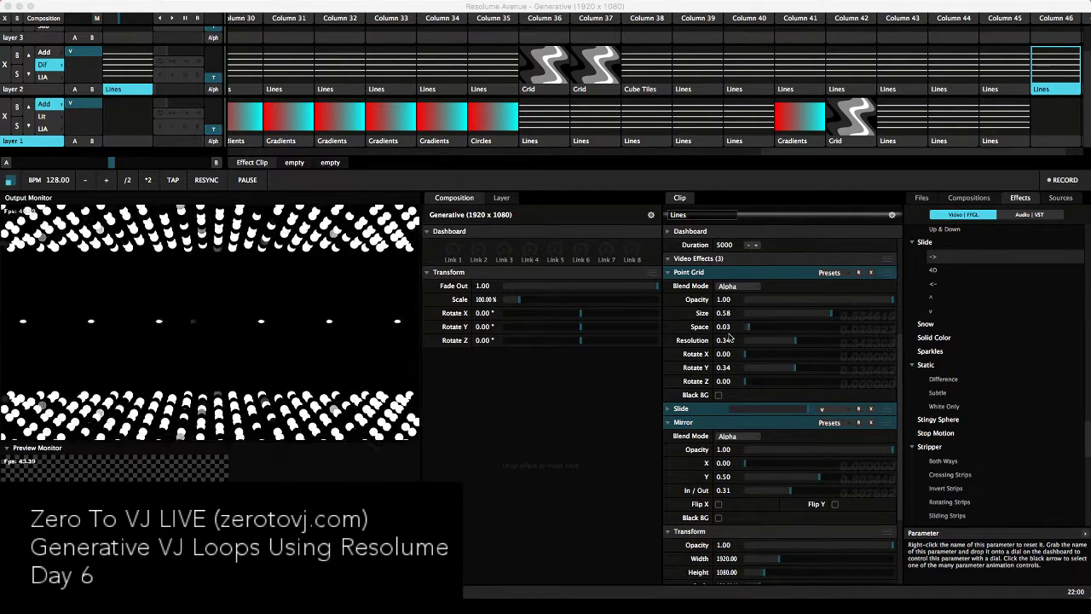
Try the Lines source's Line Width at 0.65, and bring it to 0.49
scroll(730, 338, "up", 5)
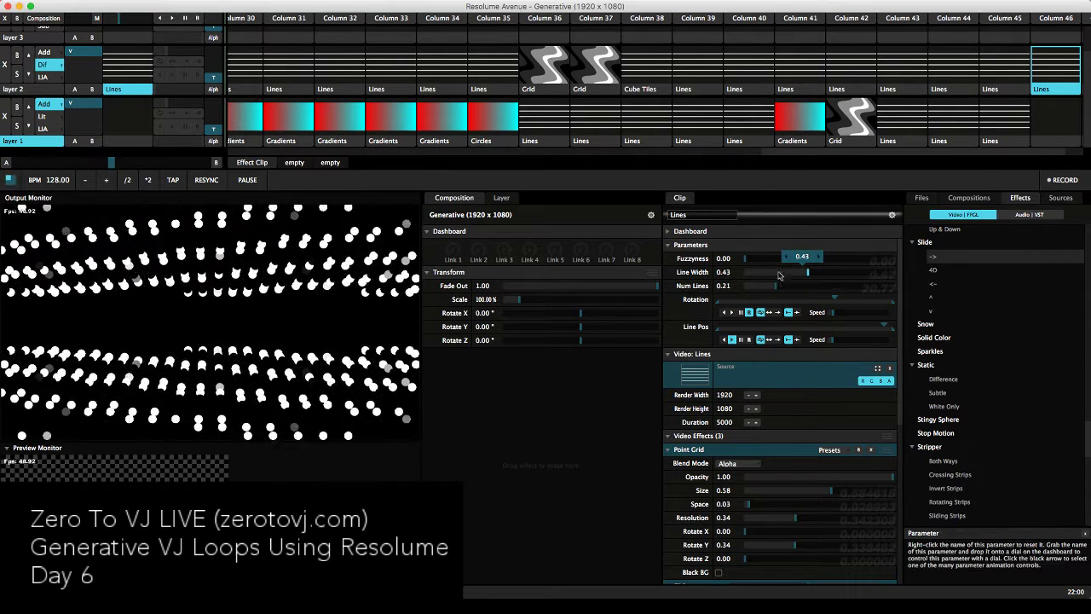
left_click_drag(809, 273, 840, 286)
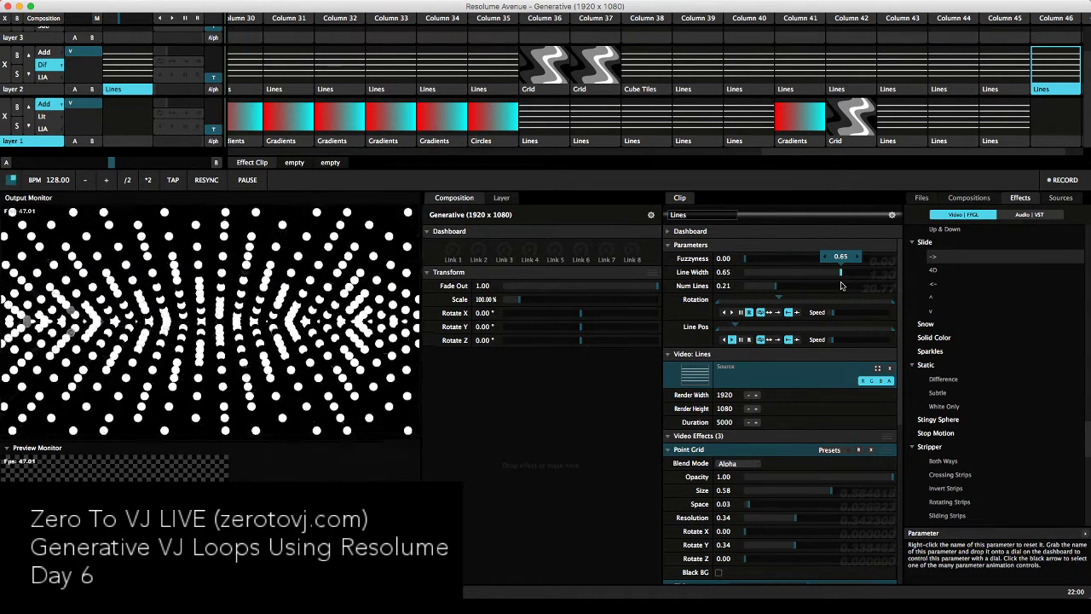
left_click_drag(841, 285, 817, 285)
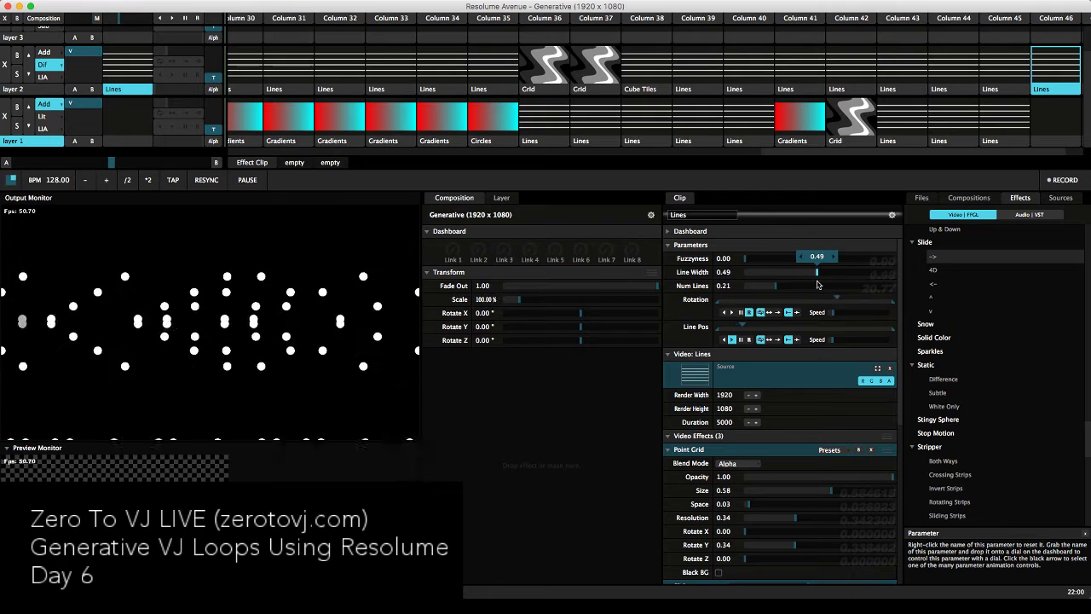
Try BPM Sync on the Lines source's Rotation, and return it to Timeline with random playback at a slower speed
left_click(666, 300)
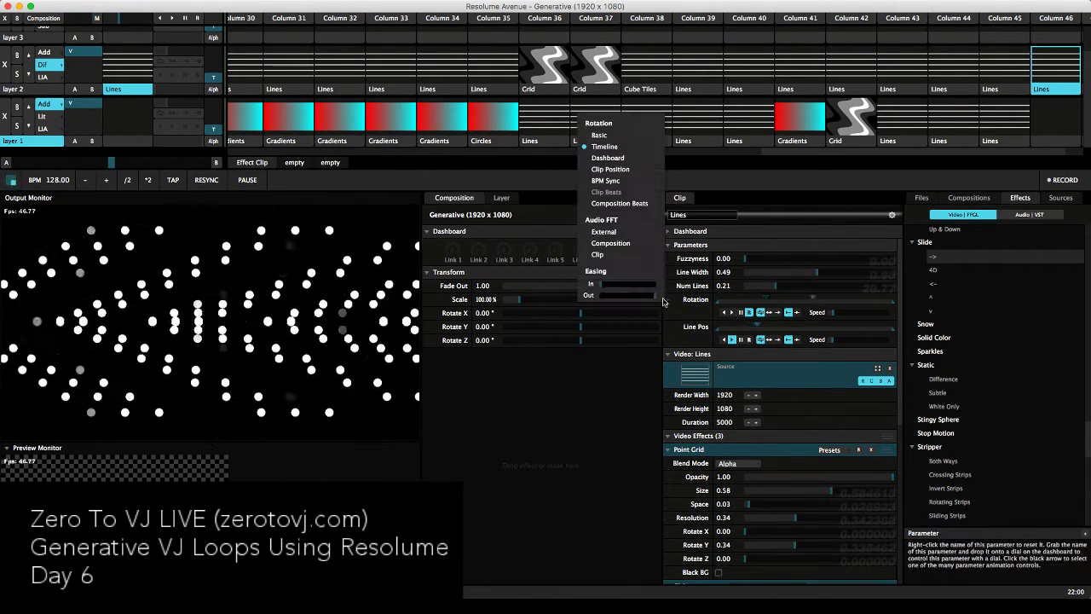
left_click(614, 182)
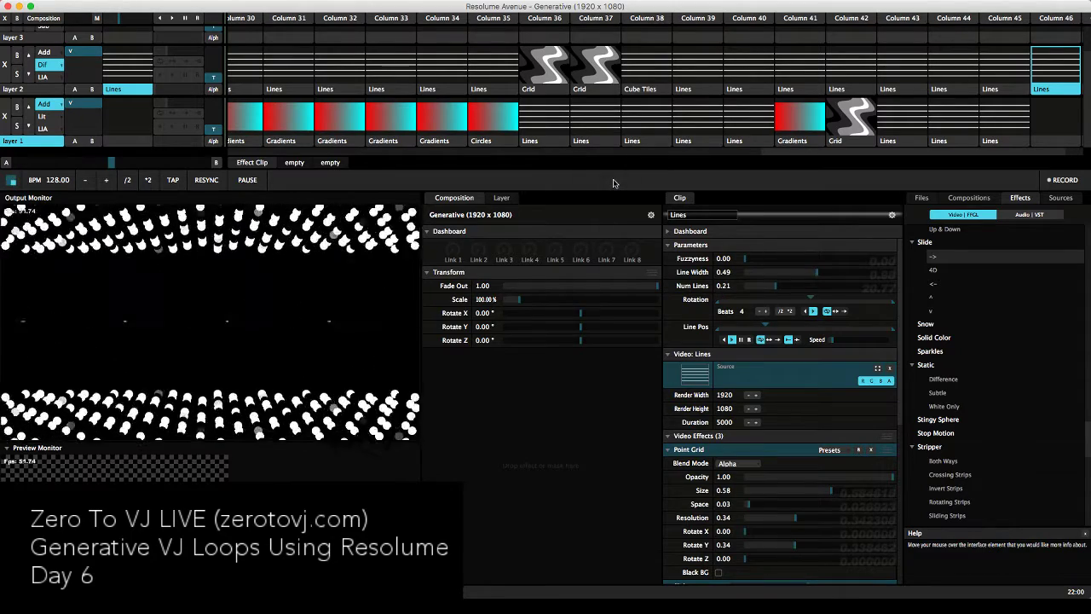
left_click(670, 302)
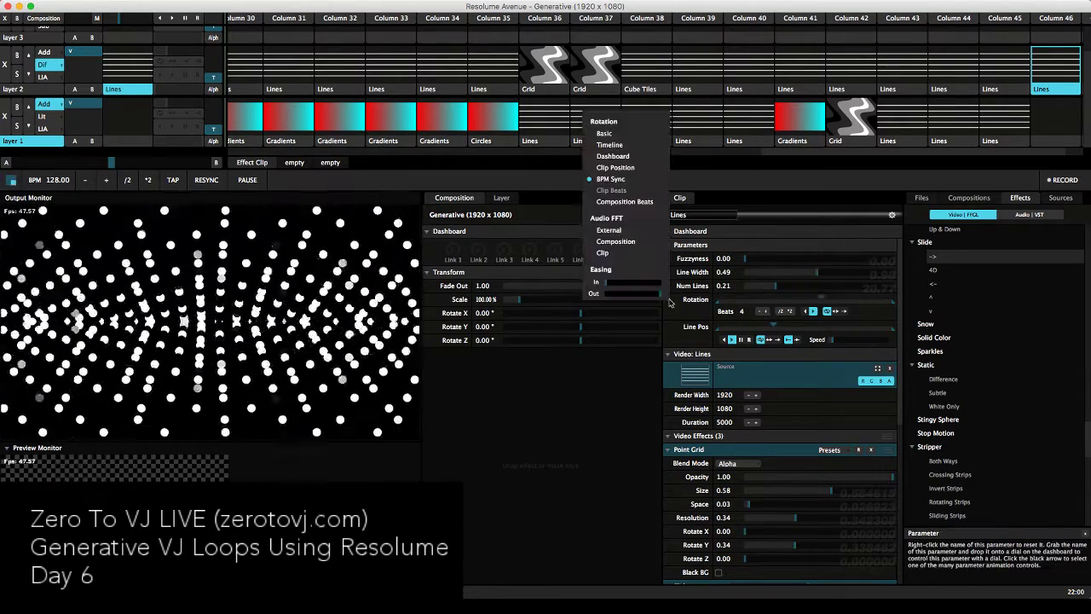
left_click(633, 145)
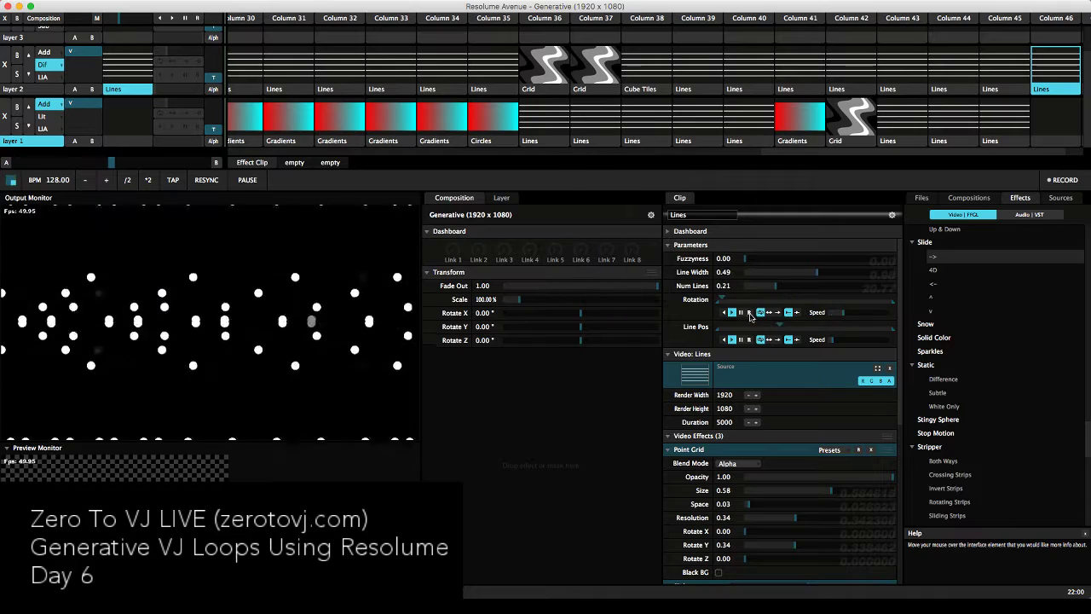
left_click(749, 312)
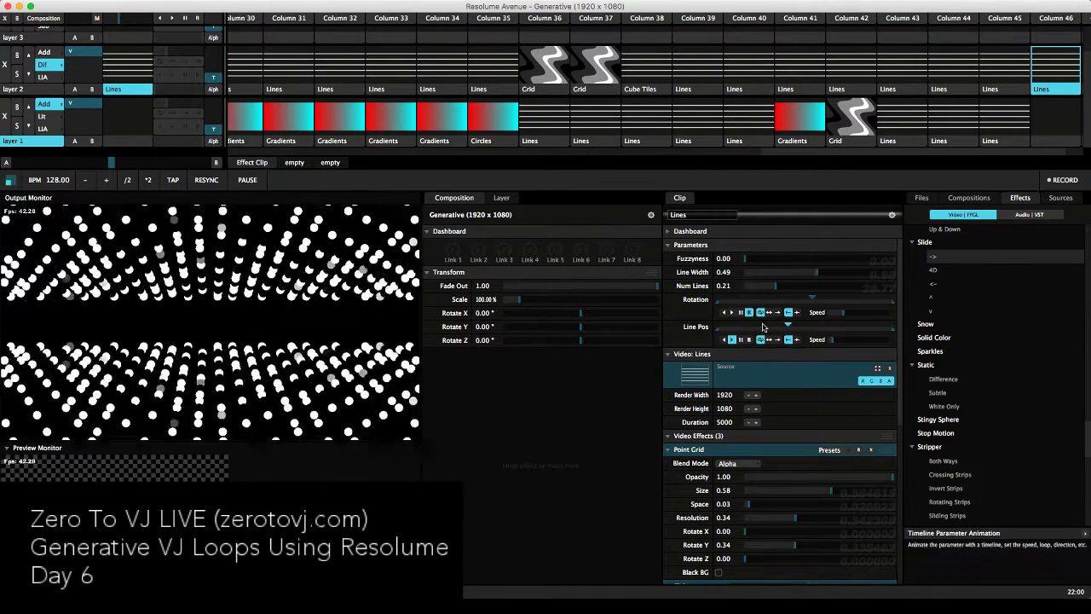
mouse_move(835, 314)
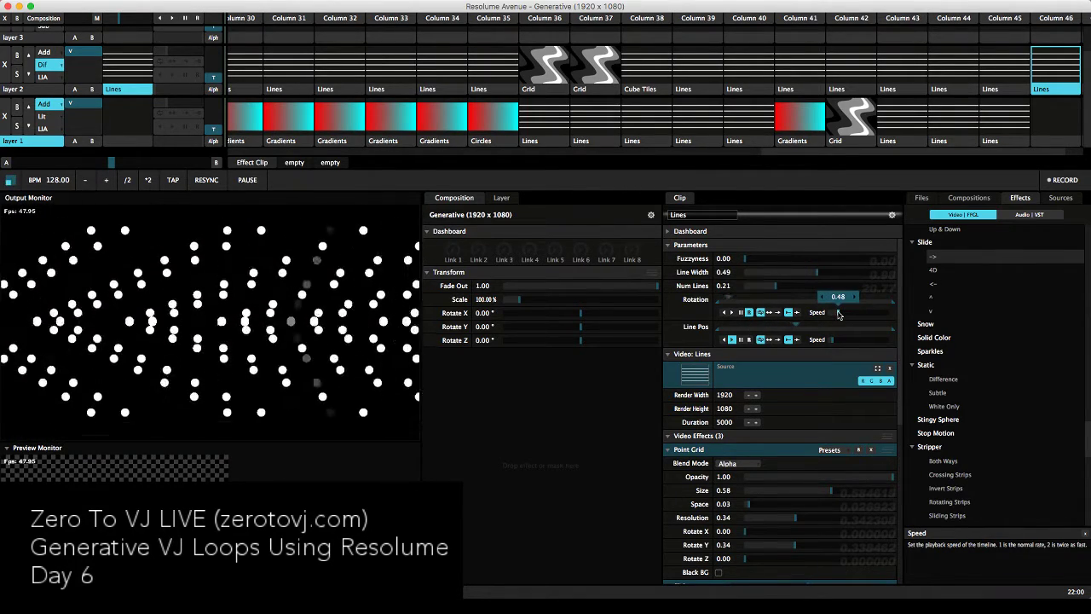
left_click_drag(835, 313, 833, 313)
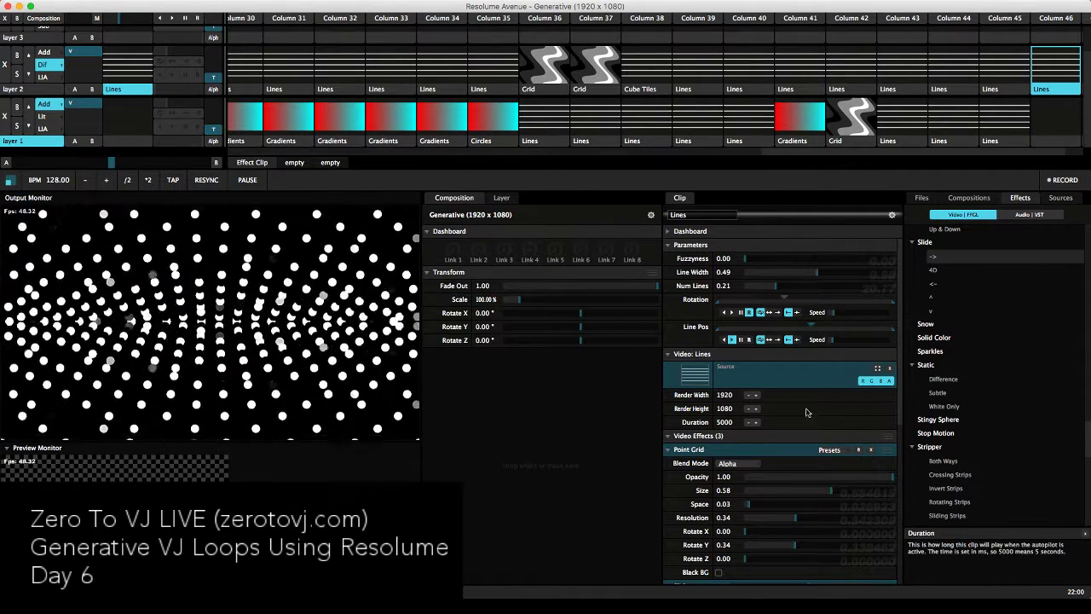
Set Point Grid's Size to 0.41
scroll(793, 478, "down", 3)
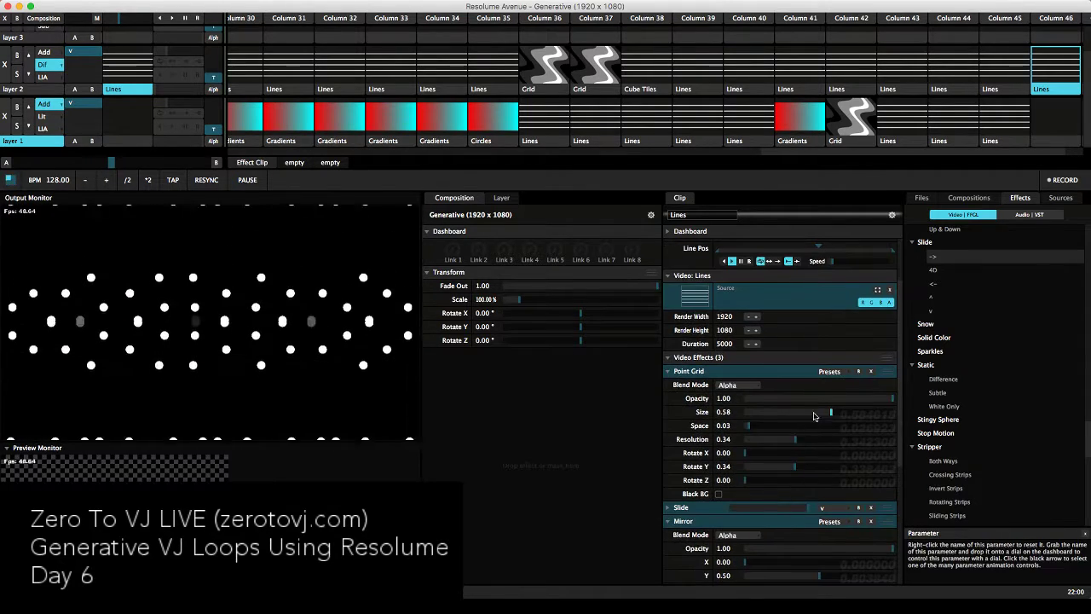
left_click_drag(823, 414, 806, 417)
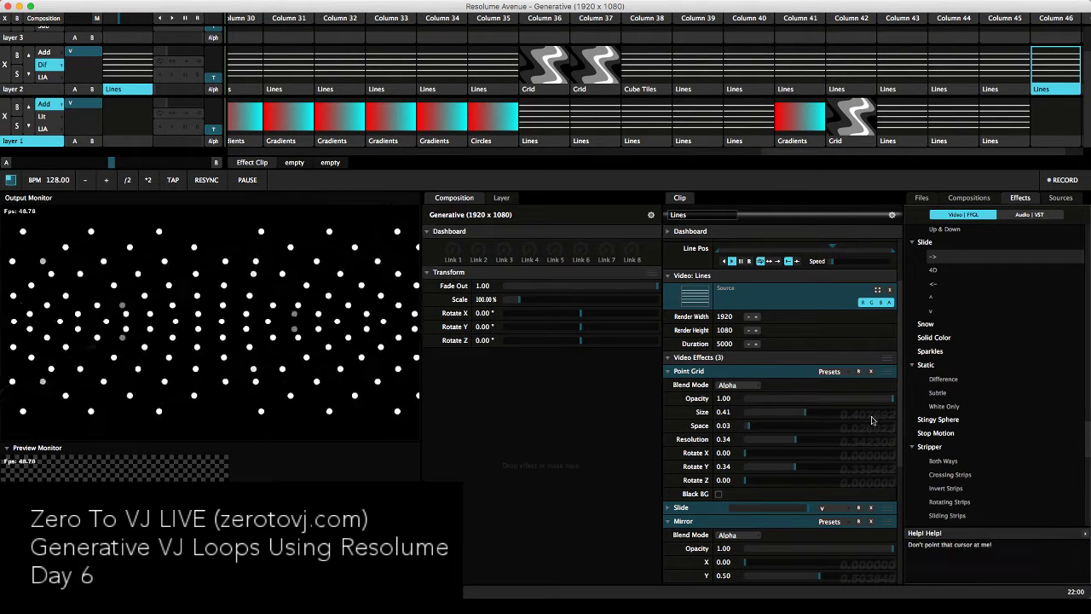
Compare BPM Sync with Timeline for the Lines source's Rotation, ending on Timeline with random playback and reduced speed
scroll(768, 324, "up", 3)
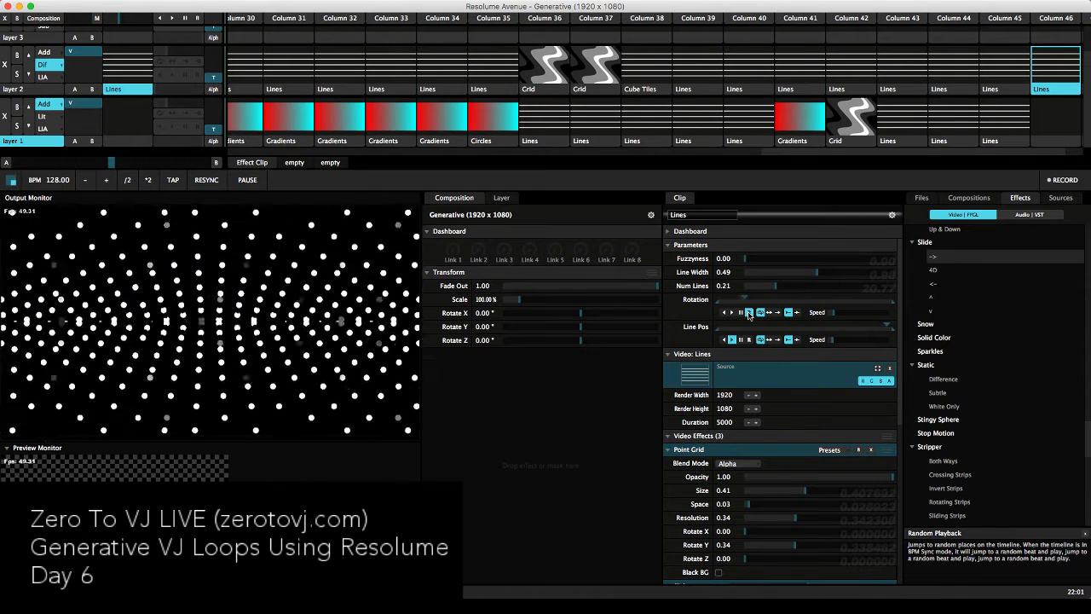
left_click(669, 300)
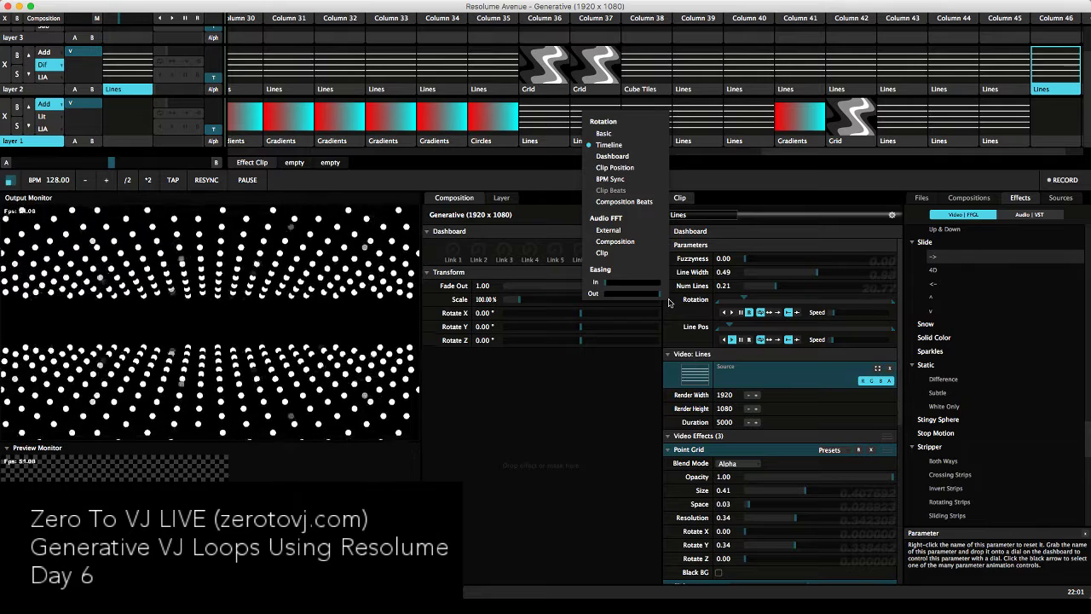
left_click(620, 180)
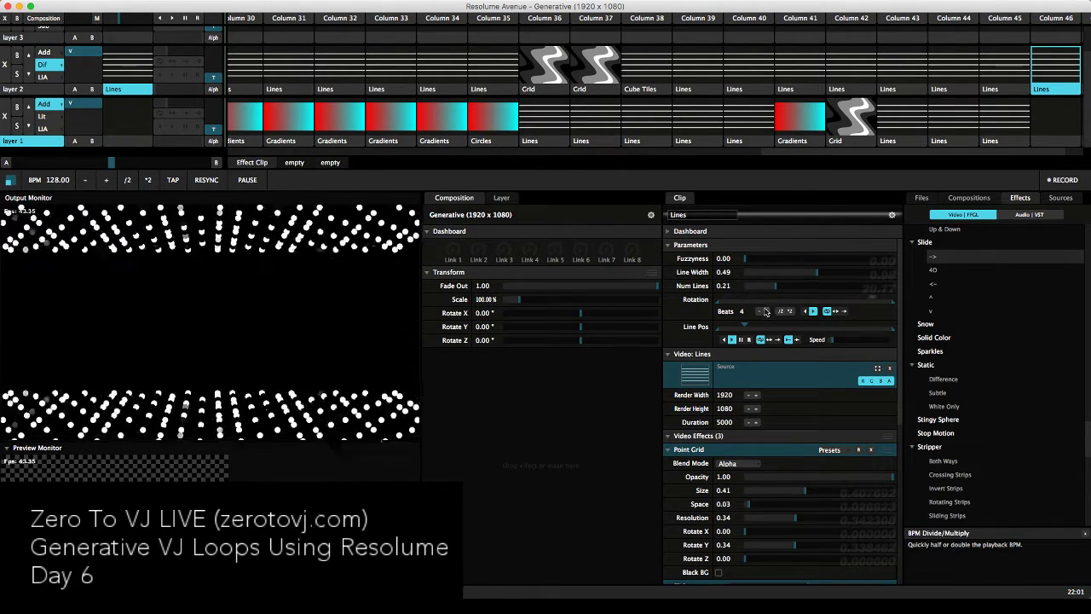
left_click(669, 300)
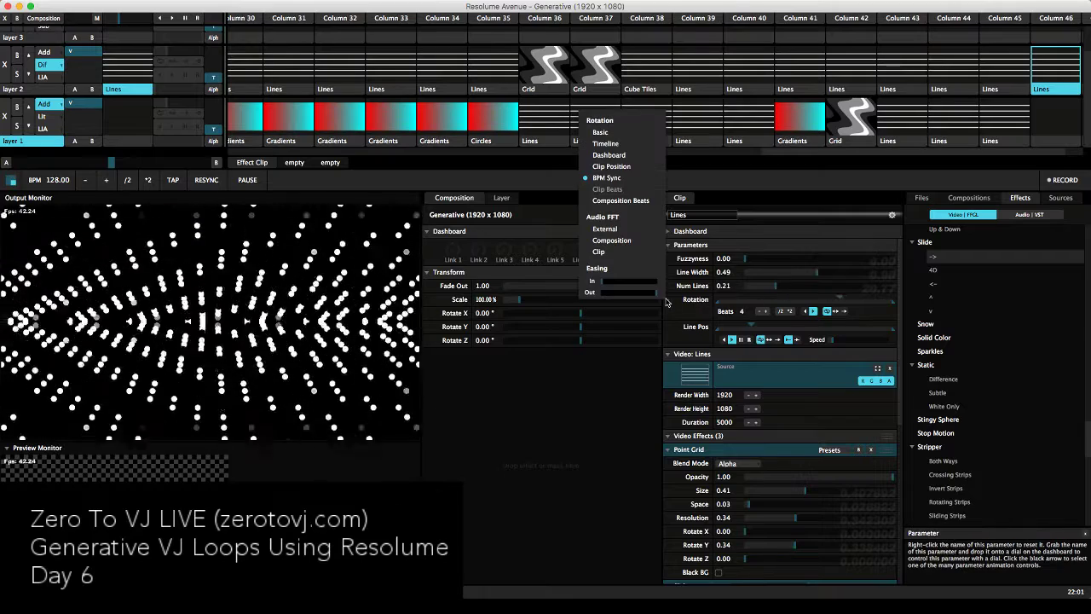
left_click(617, 146)
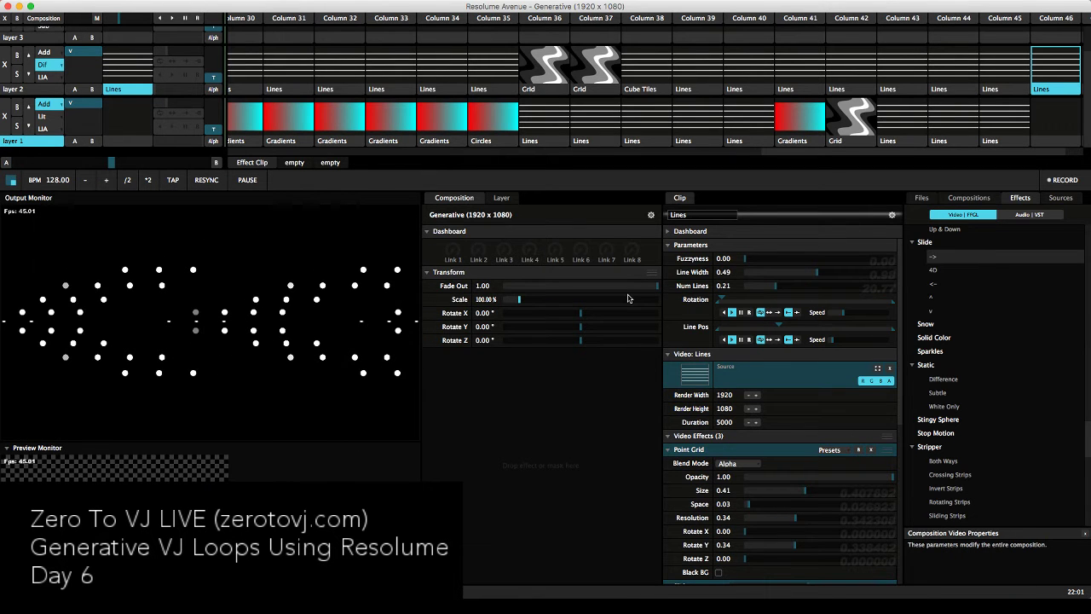
left_click(751, 312)
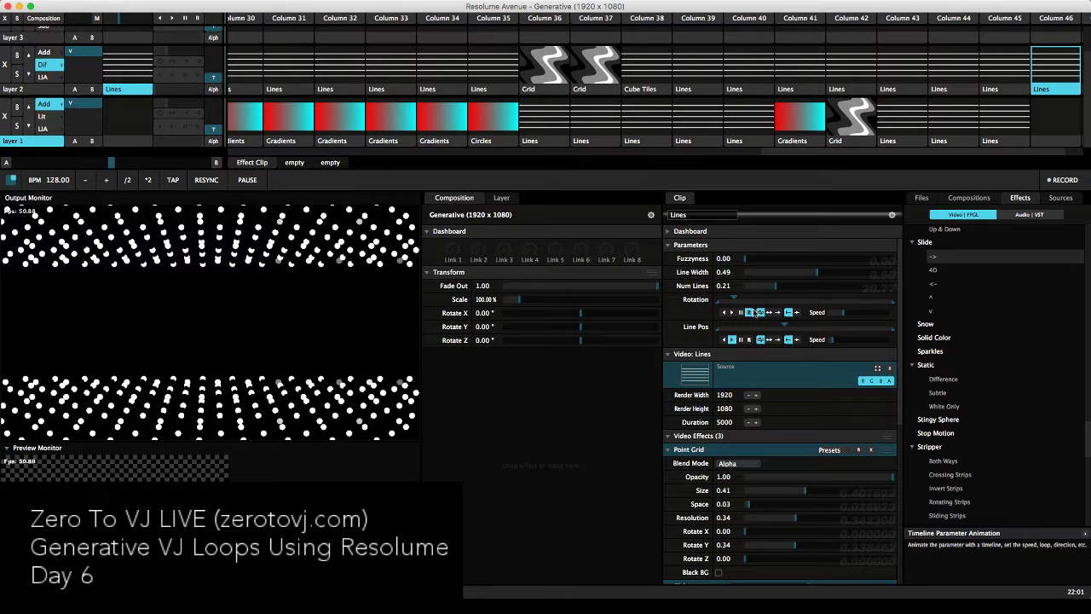
mouse_move(844, 315)
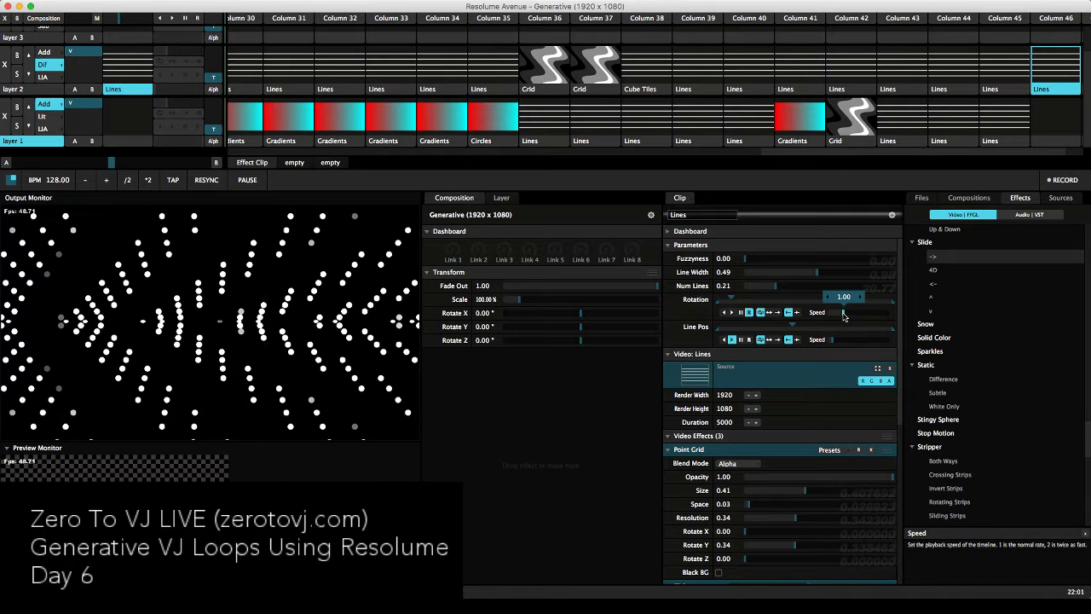
left_click_drag(844, 315, 835, 315)
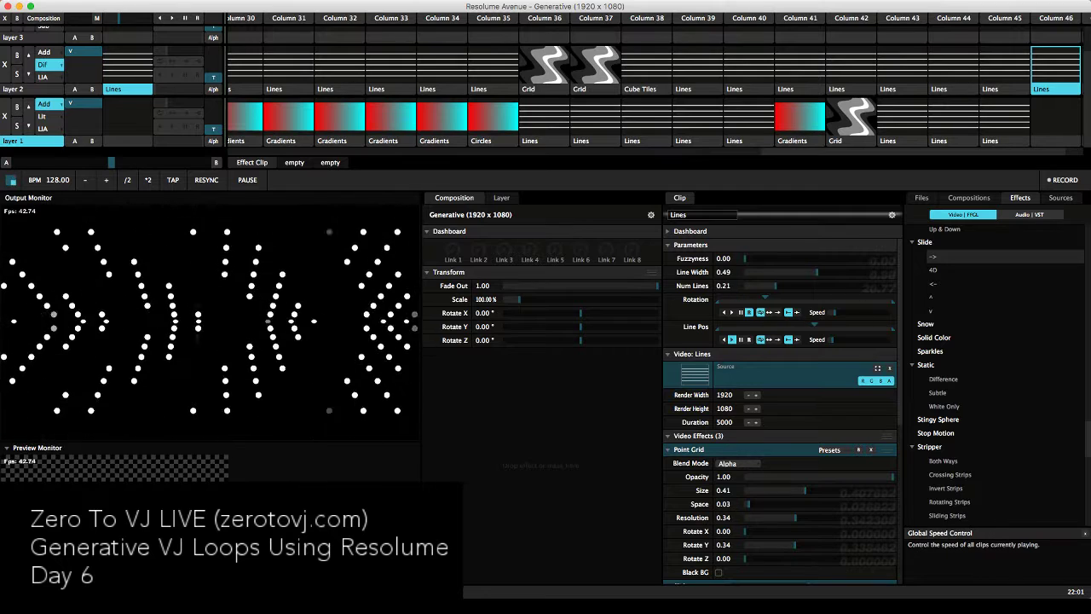
Try the active Lines clip's Beat Snap at 4 Bars, and set it to 1 Bar
left_click(145, 1)
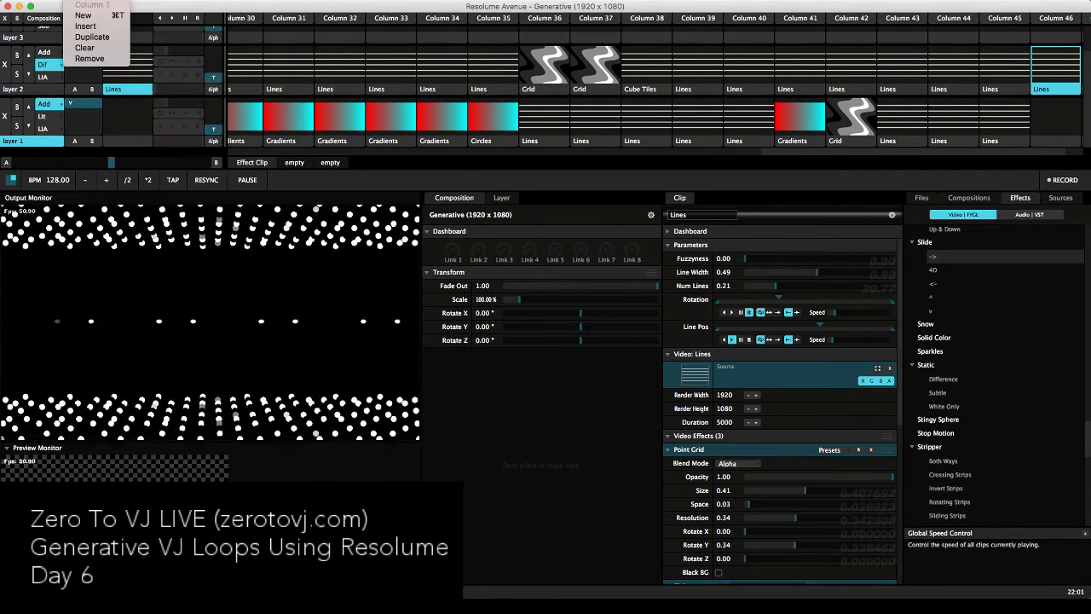
right_click(106, 72)
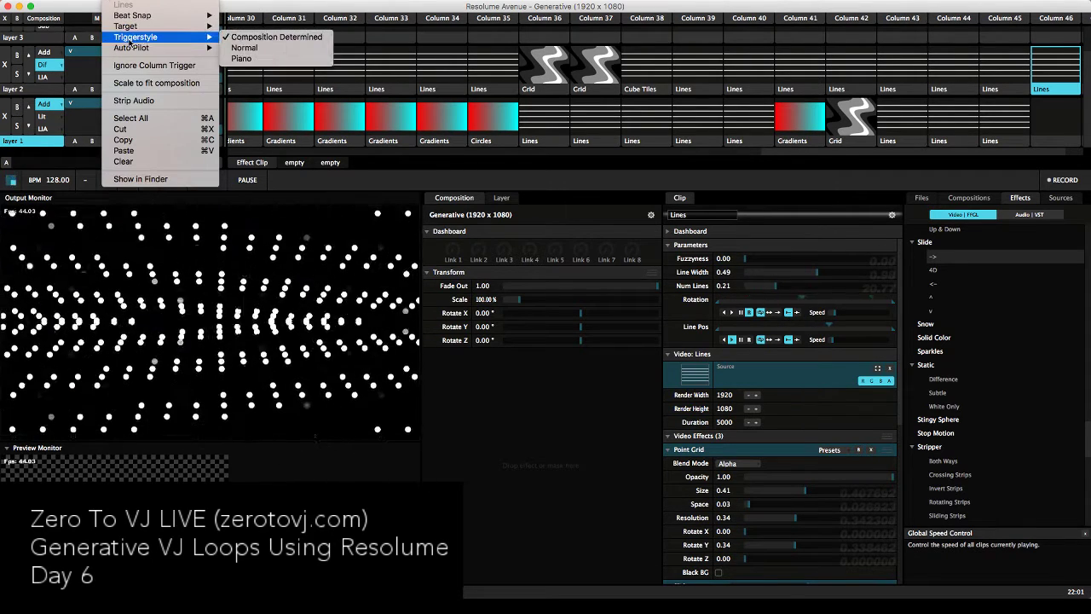
mouse_move(128, 15)
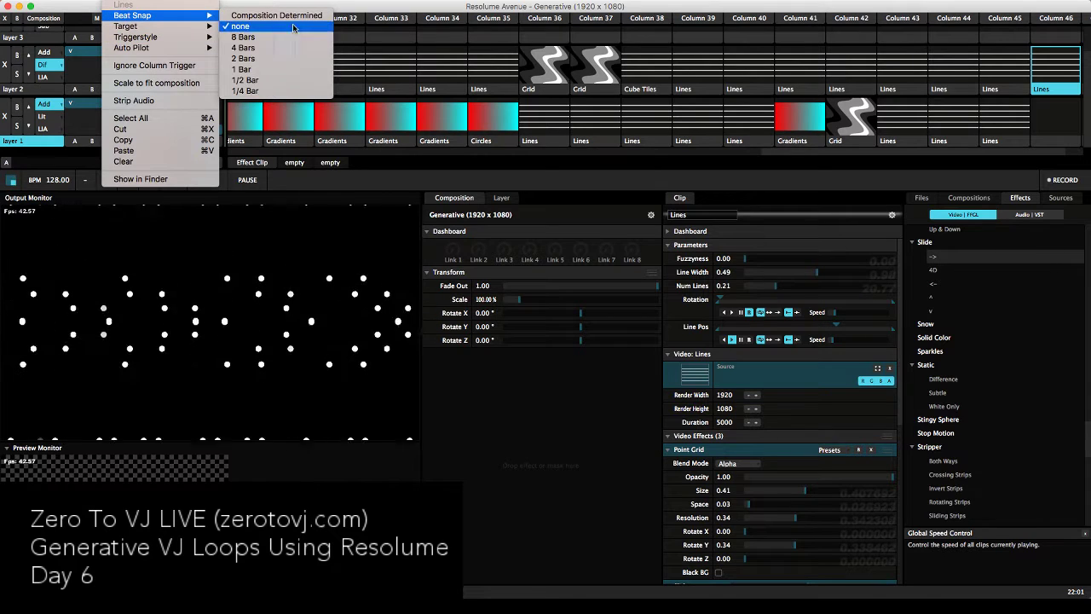
left_click(260, 49)
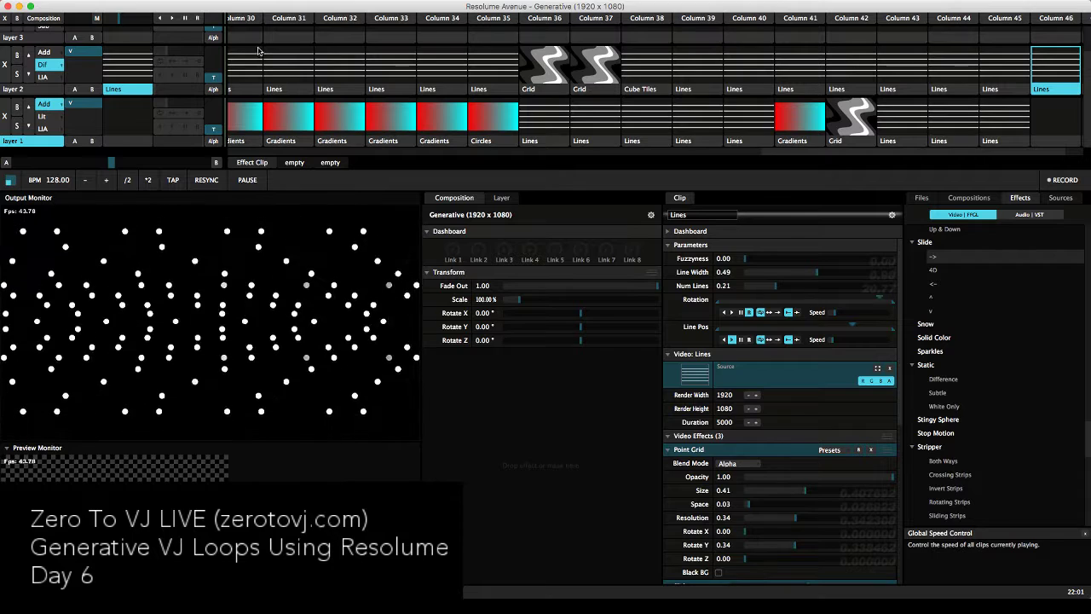
right_click(128, 89)
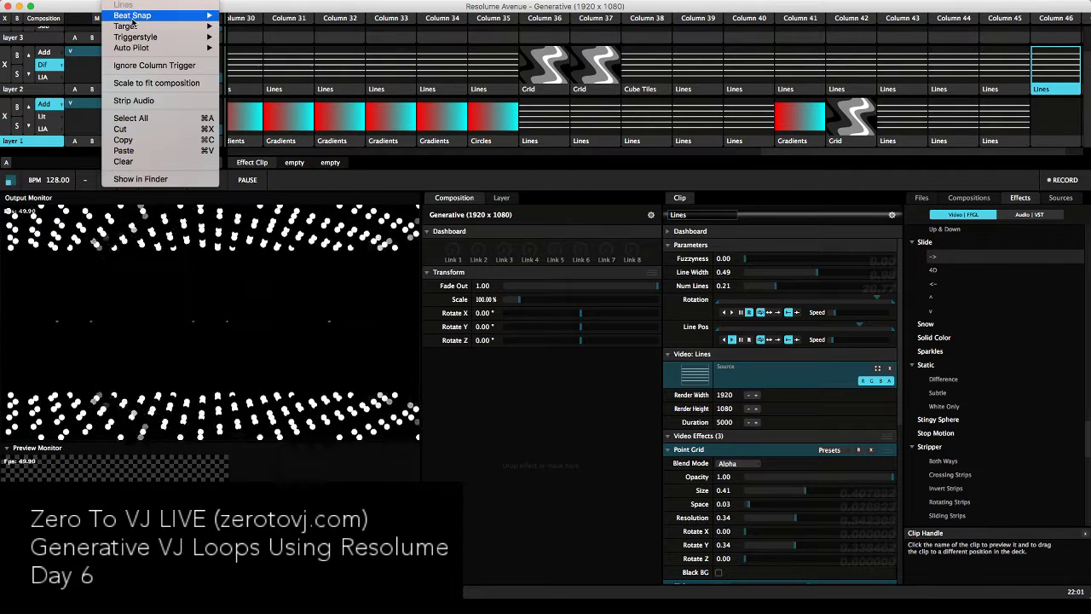
mouse_move(196, 15)
left_click(251, 68)
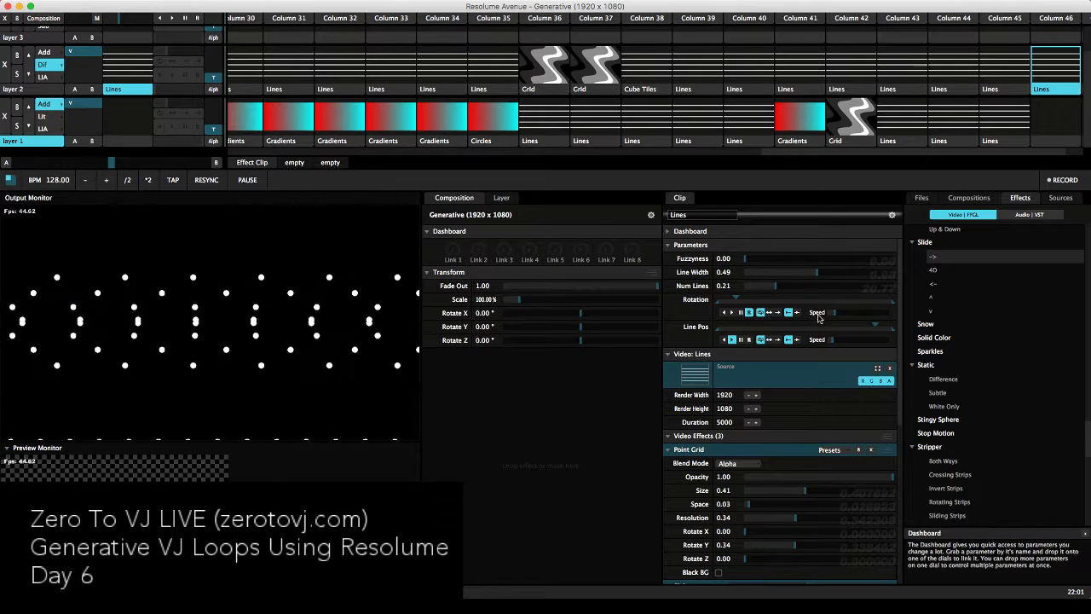
Try Composition Beats and BPM Sync on the Lines source's Rotation, and put it back on Timeline with a lower speed
left_click(667, 303)
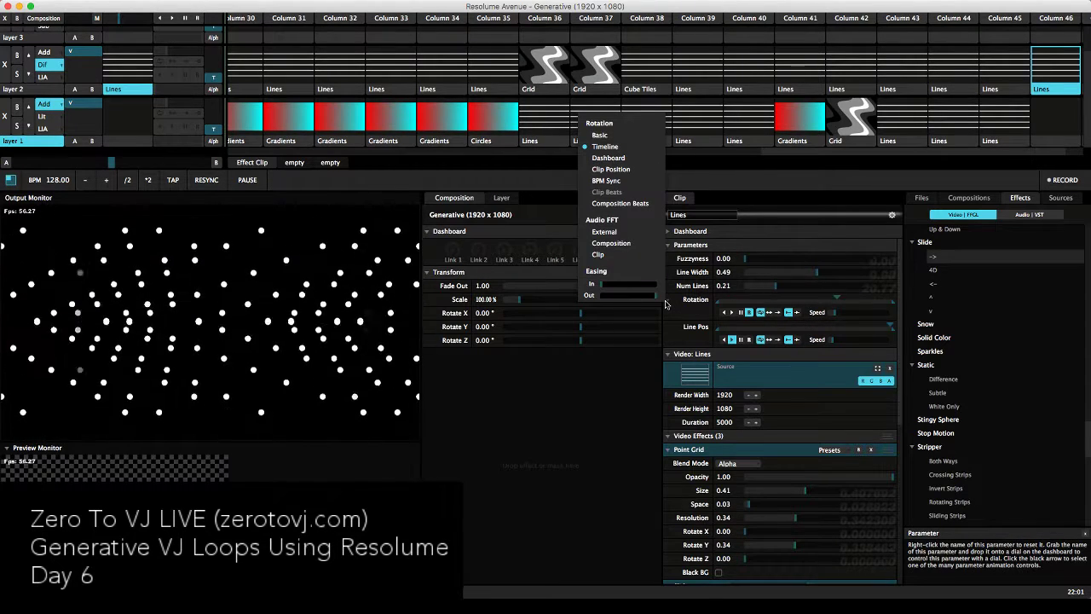
left_click(635, 205)
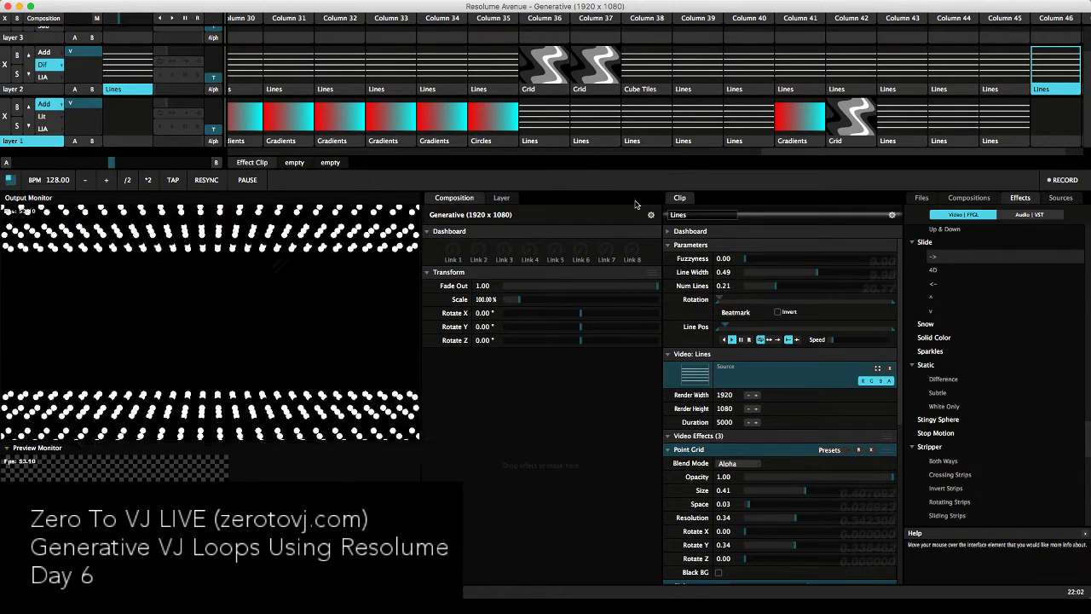
left_click(668, 304)
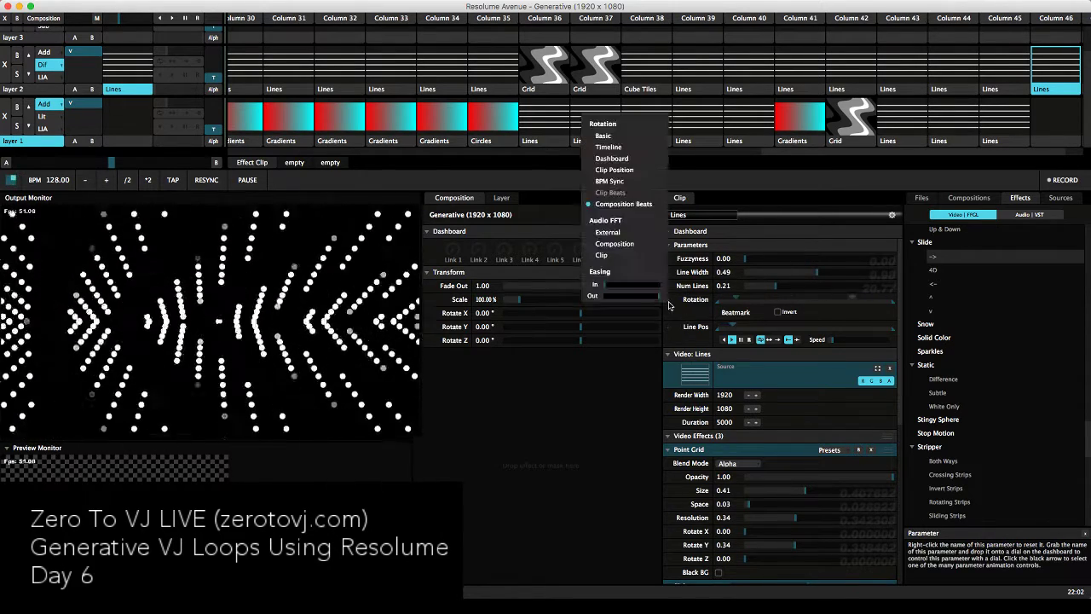
left_click(611, 180)
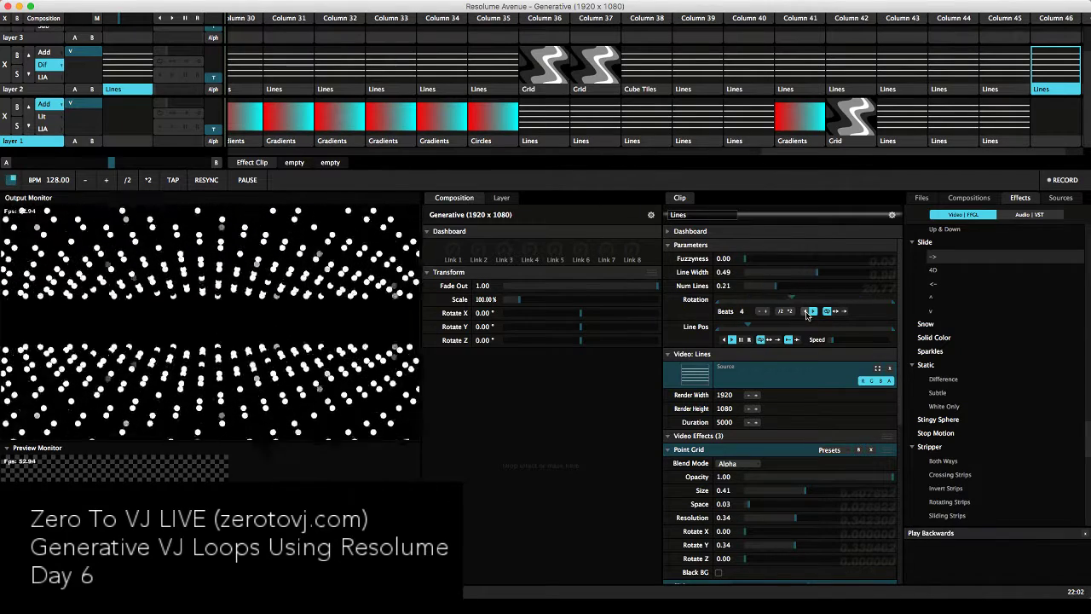
left_click(669, 303)
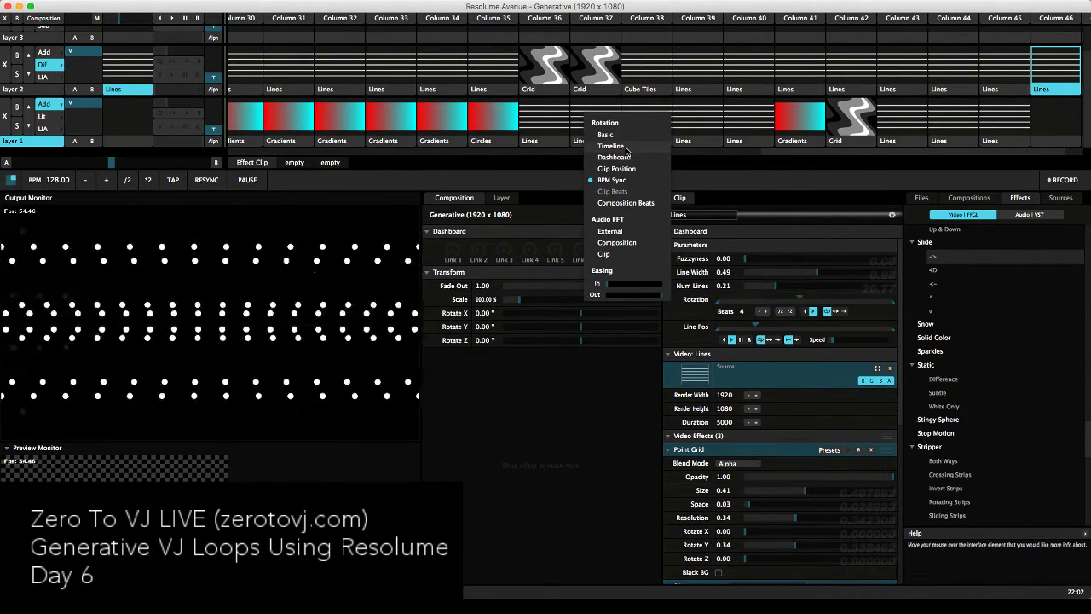
left_click(627, 148)
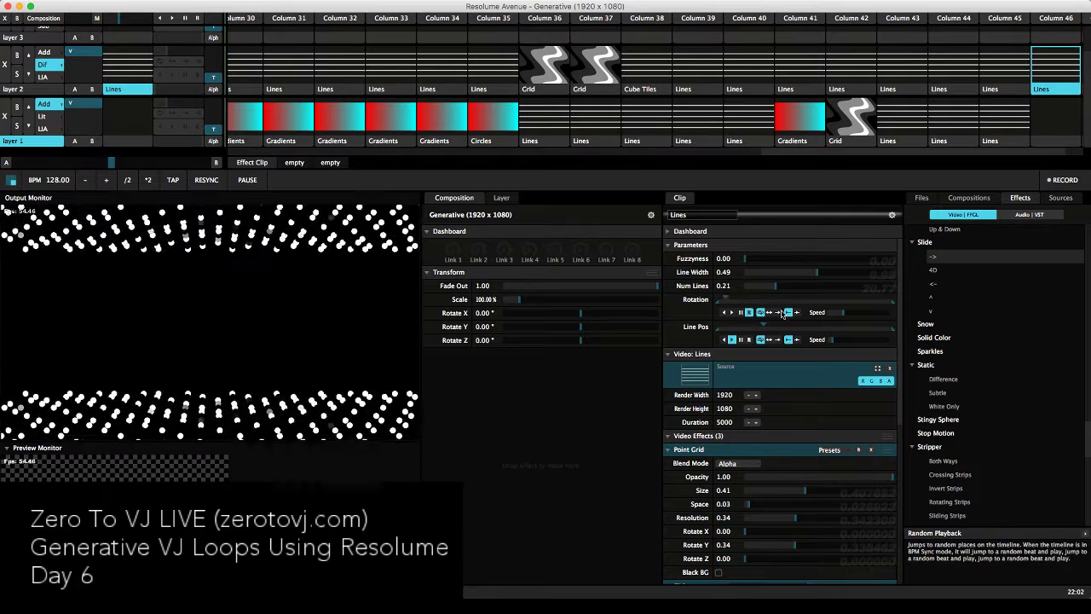
left_click_drag(841, 314, 834, 315)
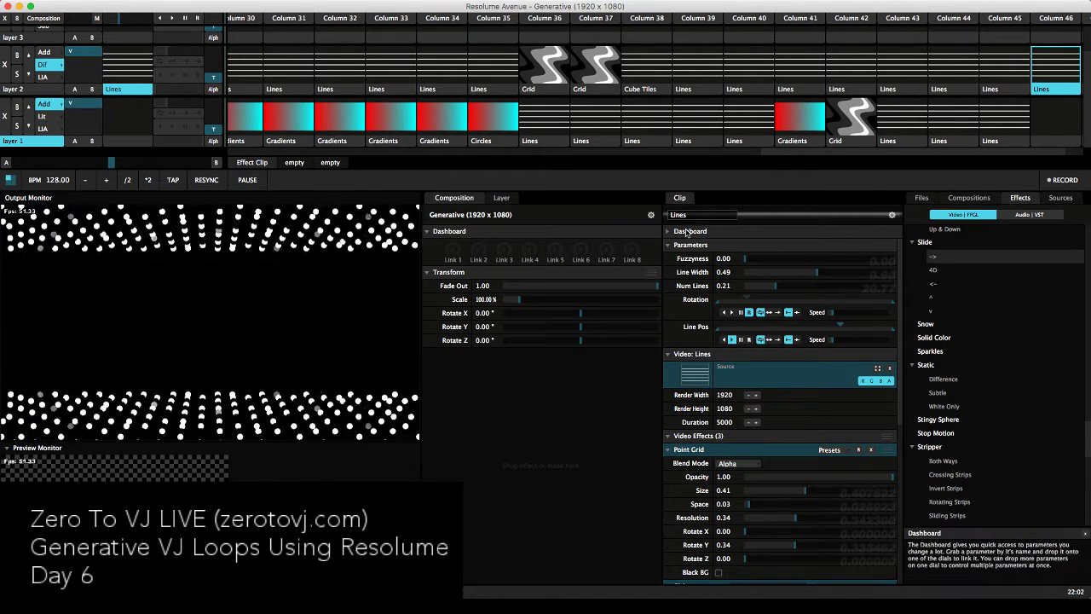
Show the Lines clip's Dashboard and examine the clip's Triggerstyle options
left_click(785, 231)
left_click(892, 216)
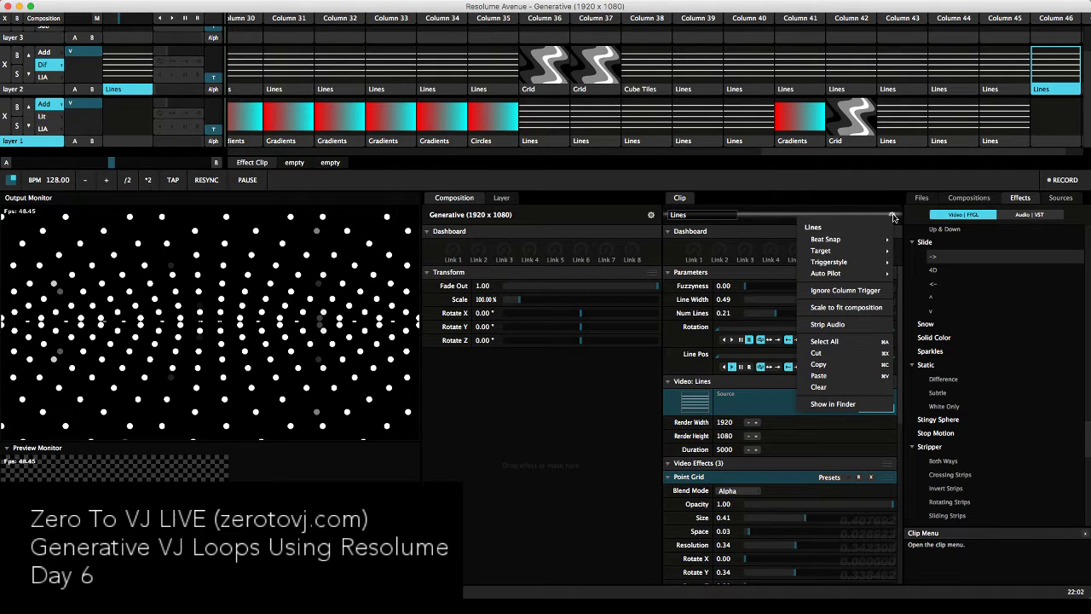
mouse_move(846, 254)
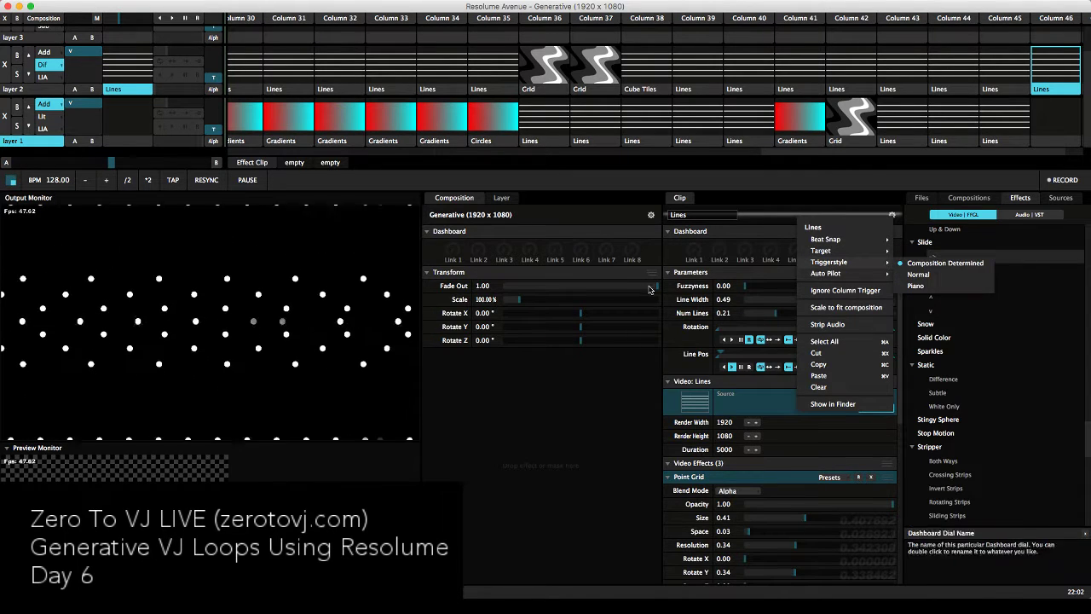
Show layer 1's Dashboard and Auto Pilot controls and examine the layer's available options
left_click(502, 198)
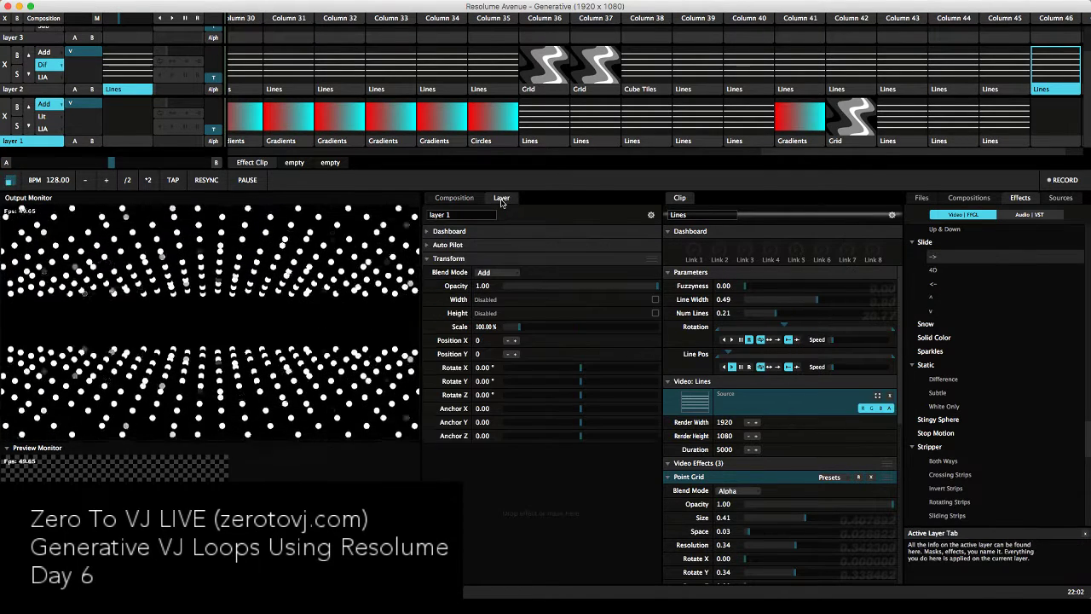
left_click(427, 245)
left_click(428, 231)
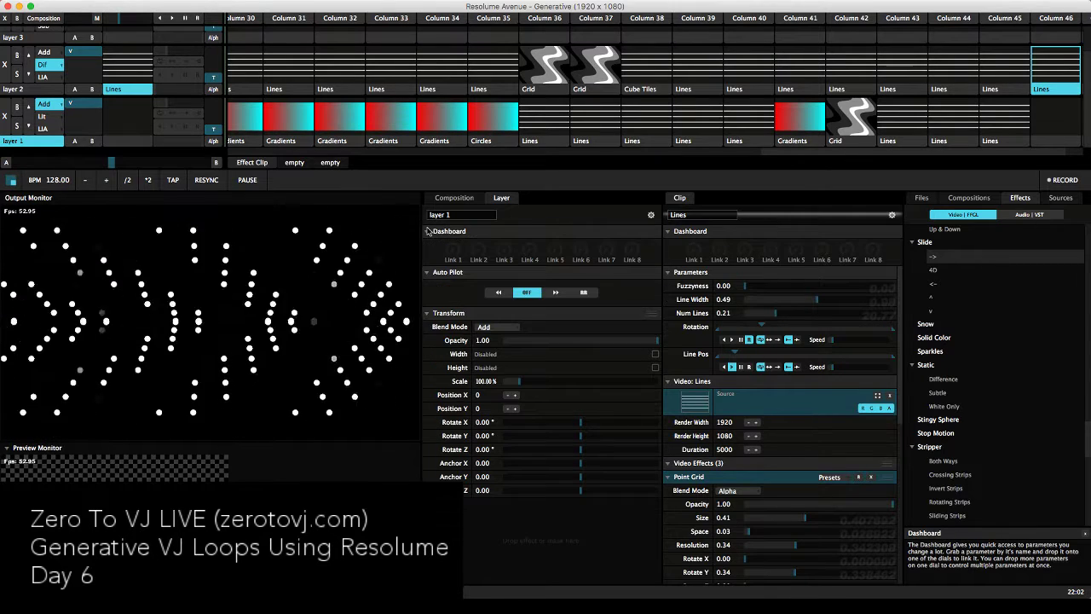
left_click(652, 215)
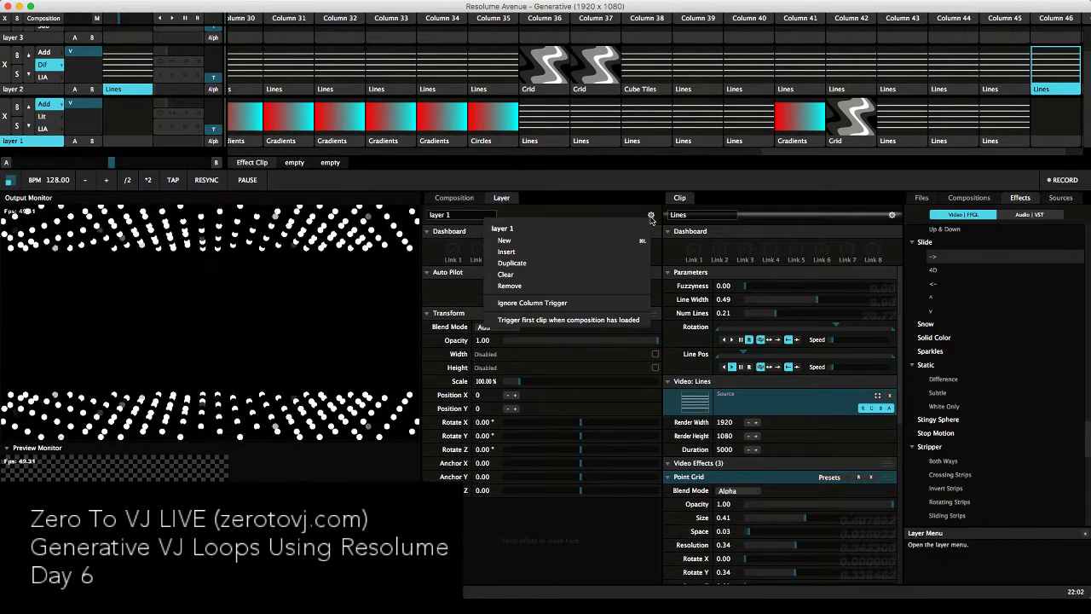
left_click(629, 208)
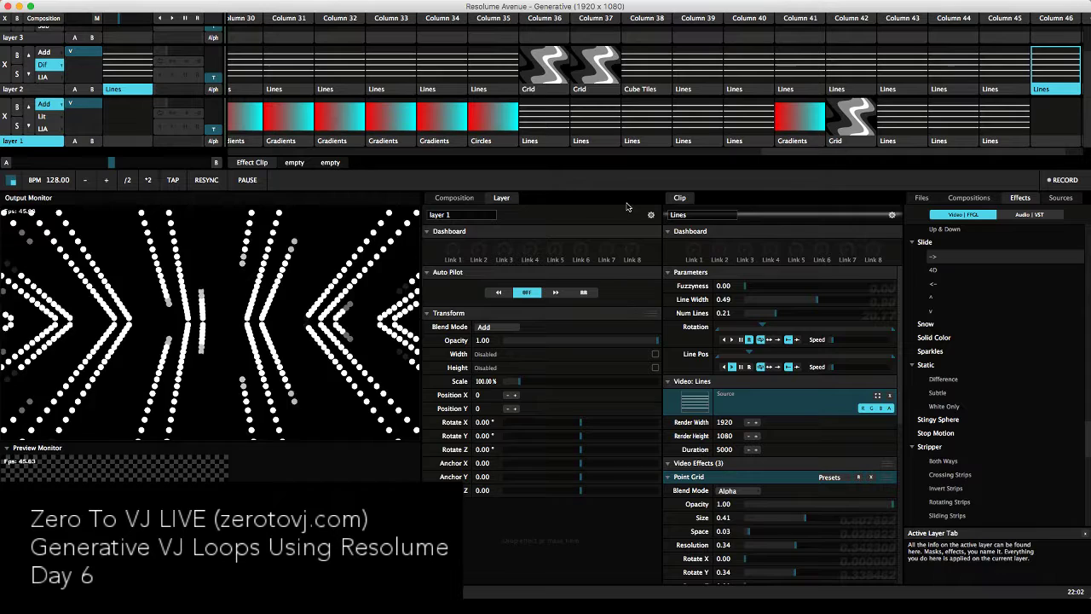
Examine the composition-wide Beat Snap options for the Generative composition
left_click(443, 202)
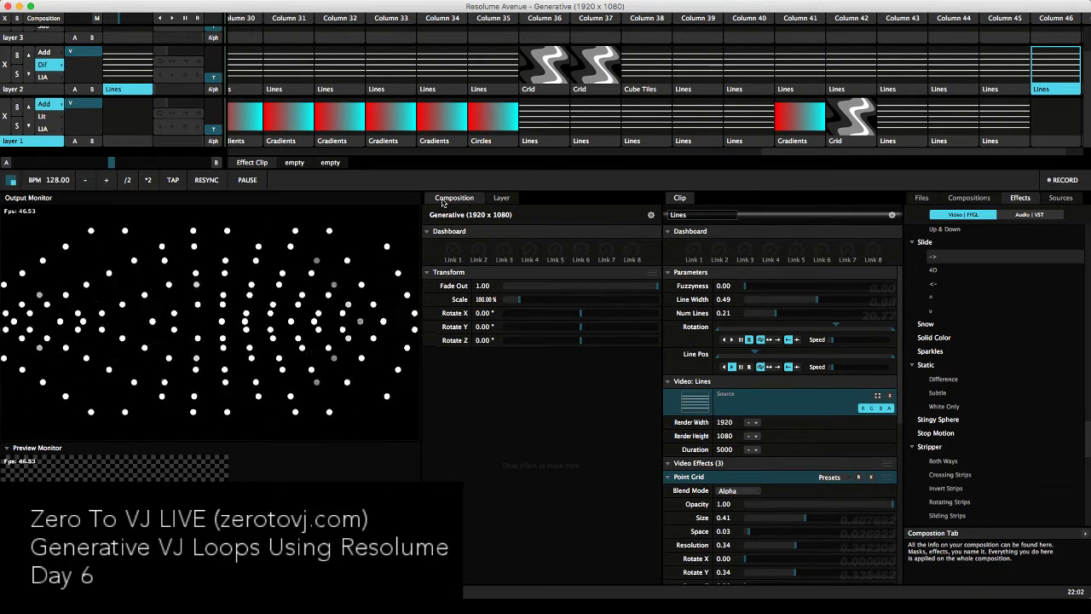
left_click(649, 214)
mouse_move(613, 302)
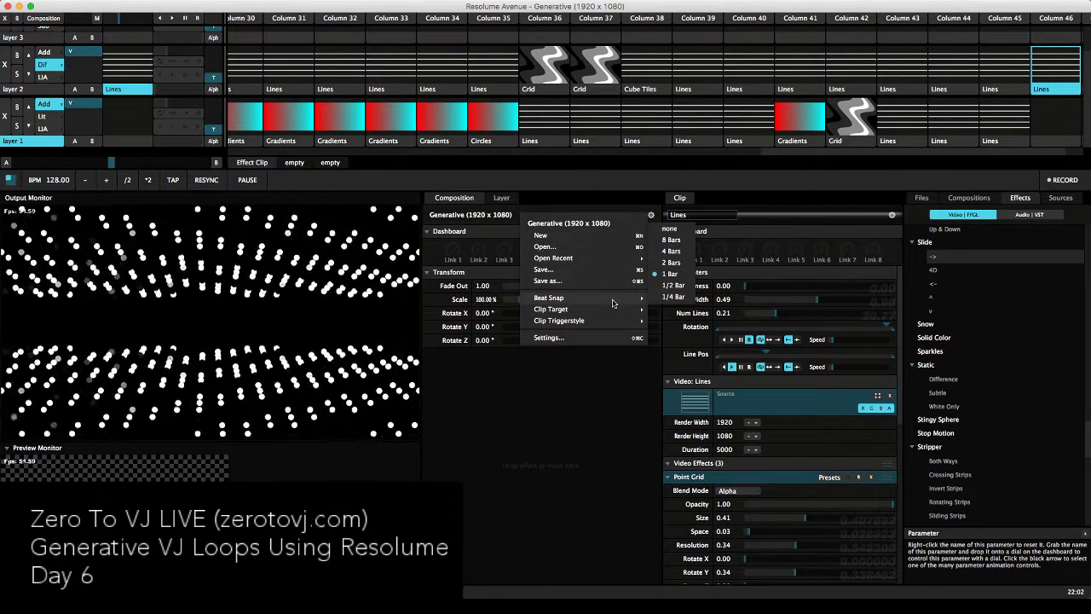
left_click(593, 382)
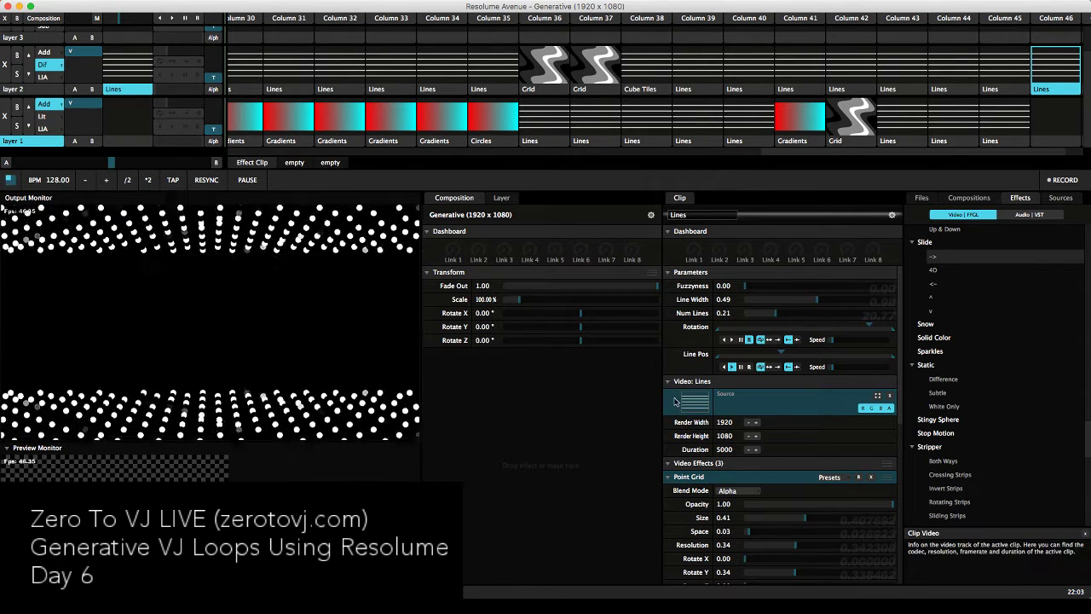
Try a Colorize effect above Point Grid on the Lines clip with Saturation 0.00 and Contrast 1.00, and remove it
scroll(735, 403, "down", 2)
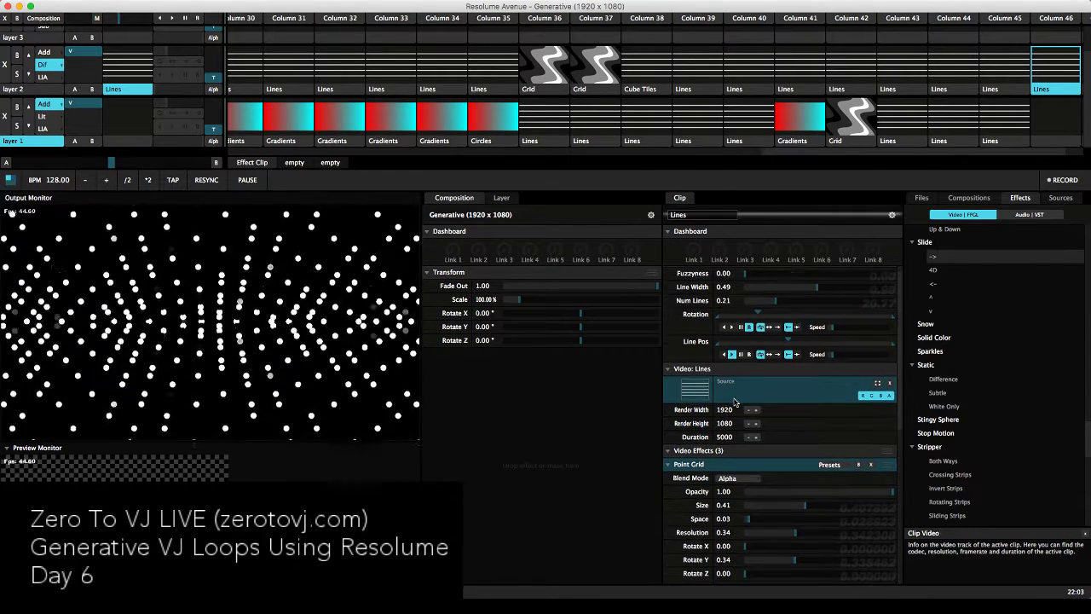
scroll(735, 402, "down", 2)
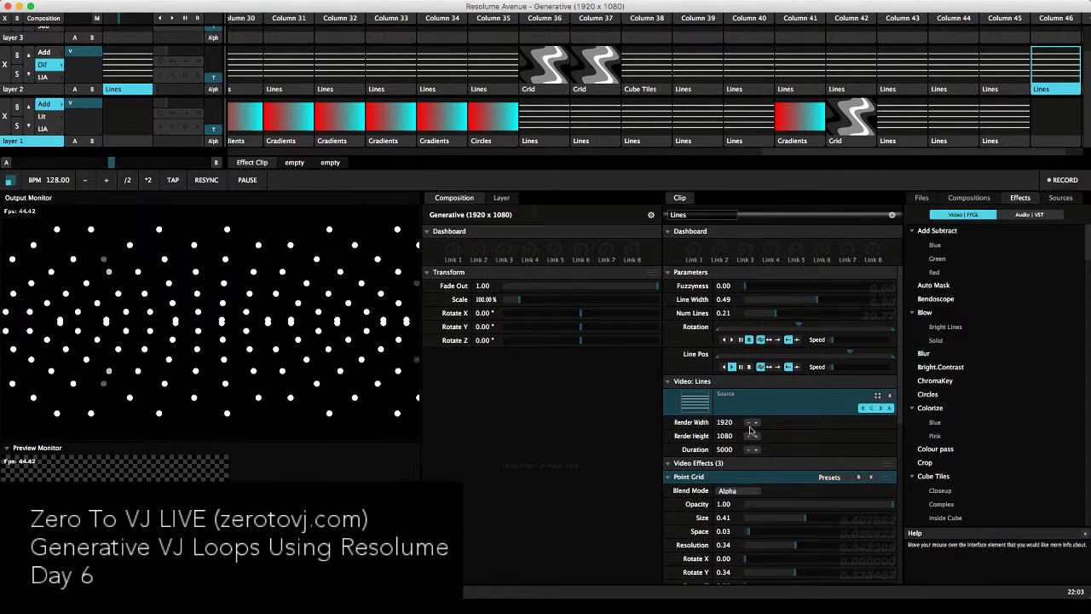
scroll(923, 389, "down", 1)
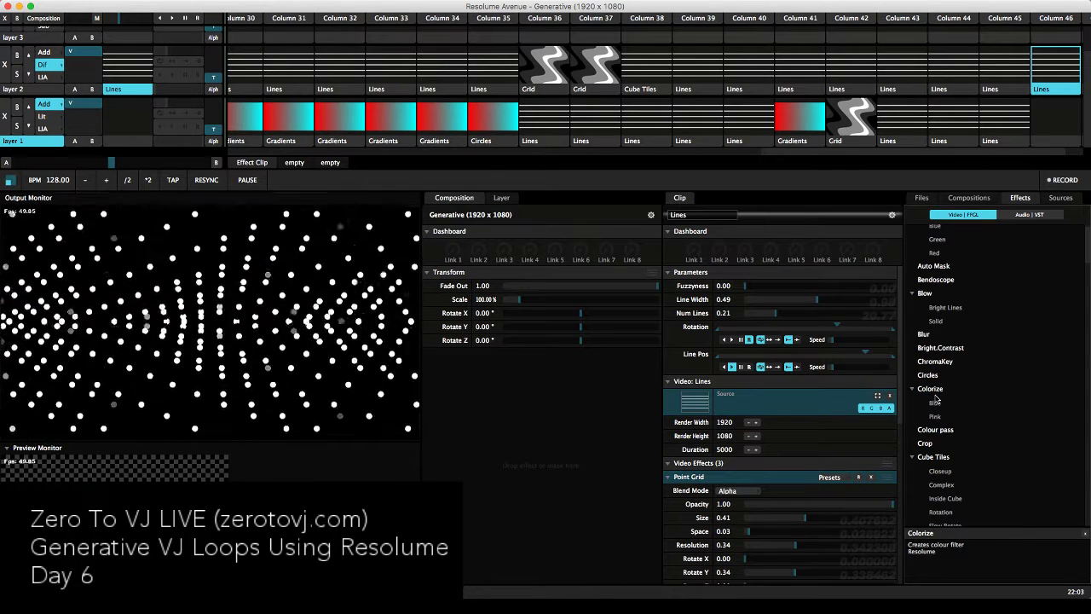
left_click_drag(935, 401, 732, 474)
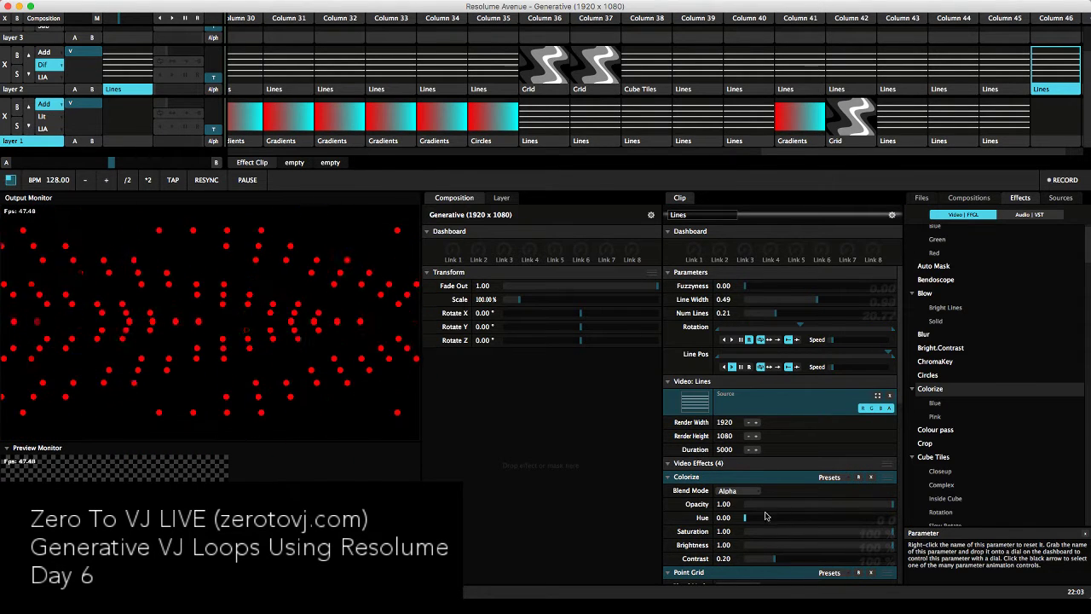
left_click_drag(767, 518, 827, 518)
left_click_drag(776, 558, 724, 532)
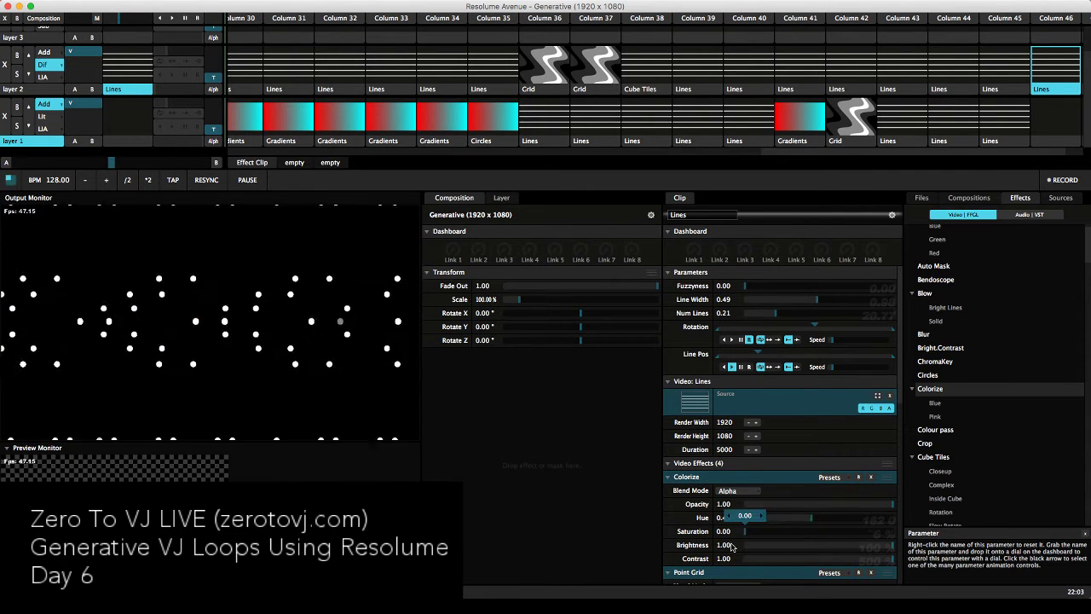
left_click(870, 479)
Try a Displace effect above Point Grid on the Lines clip with X factor 0.09, and remove it
scroll(986, 438, "down", 5)
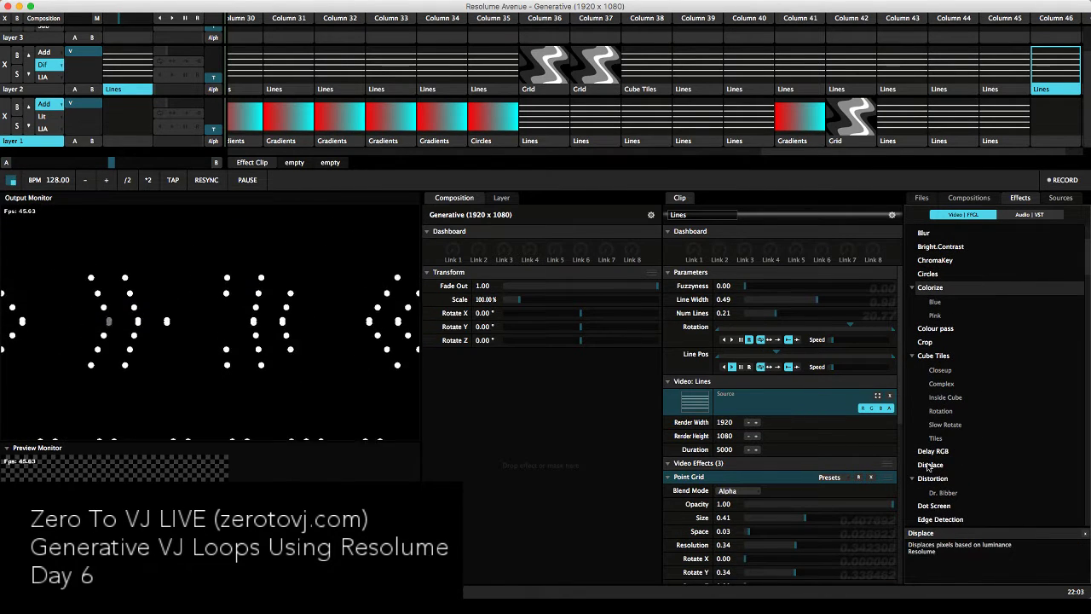
left_click_drag(929, 466, 801, 482)
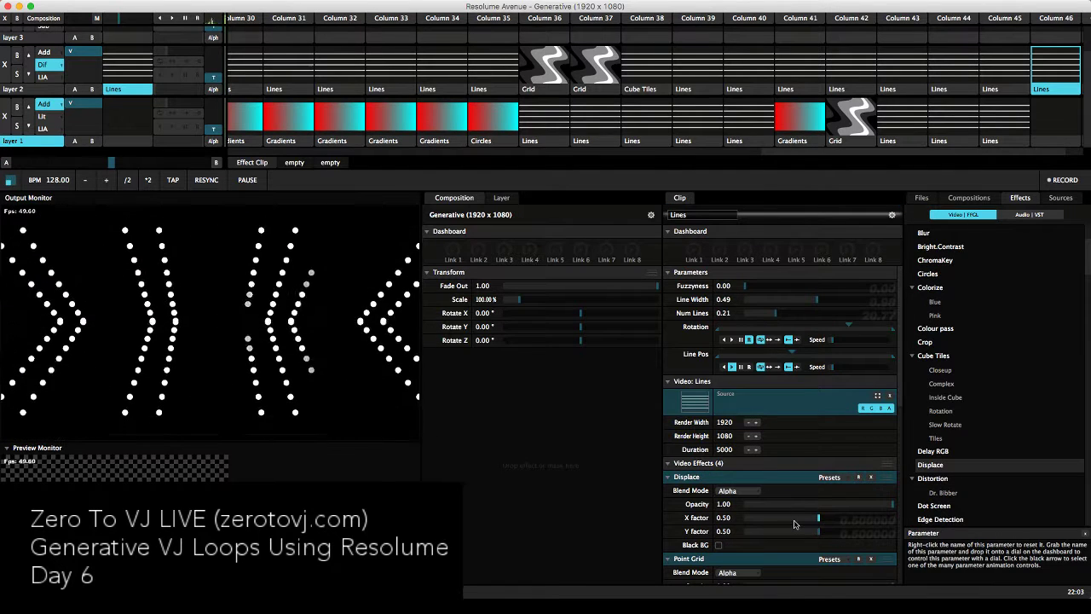
left_click_drag(794, 524, 758, 537)
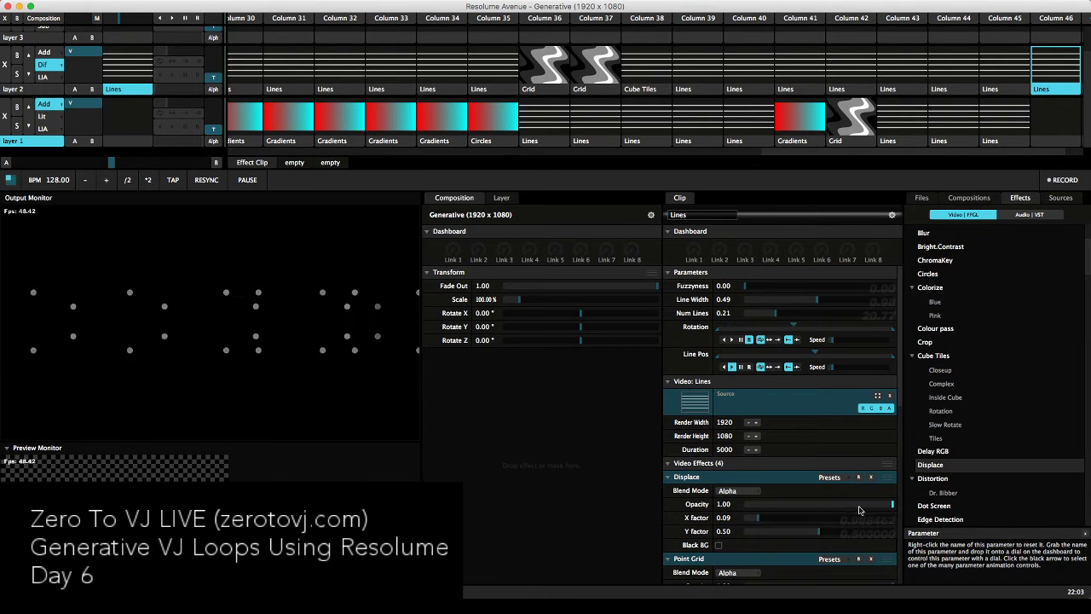
left_click(870, 476)
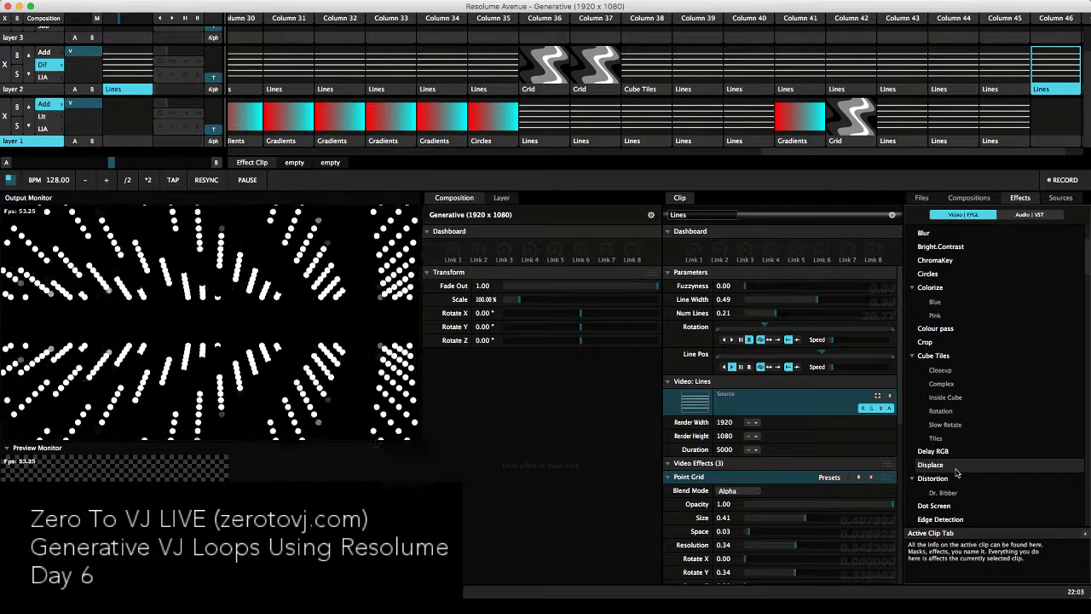
scroll(957, 472, "down", 5)
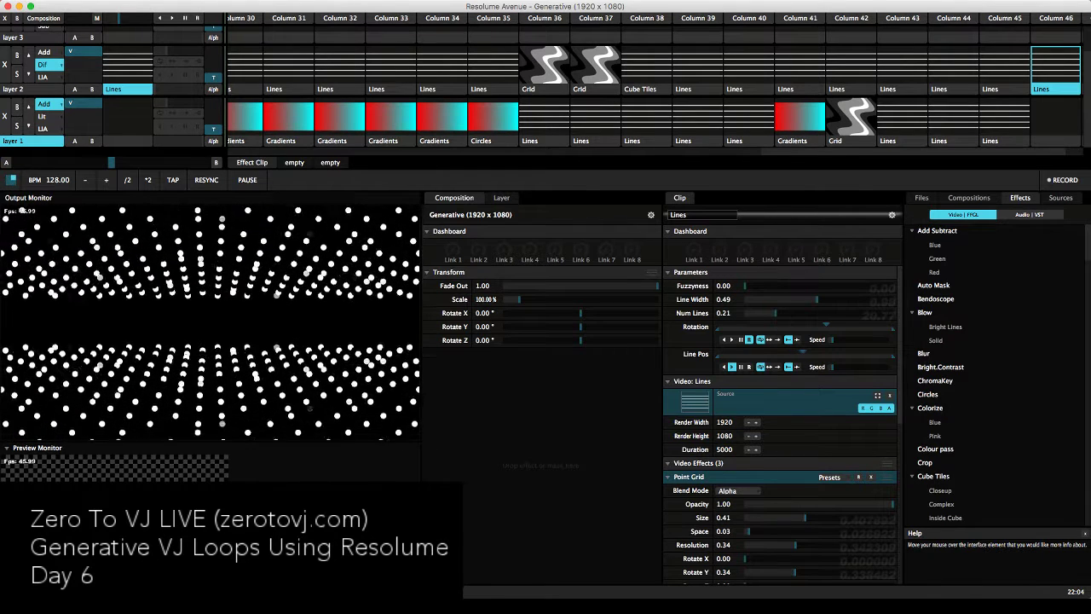
Switch to OBS Studio and transition the live output to the Resolume + Webcam scene
key("super+Tab")
key("super+m")
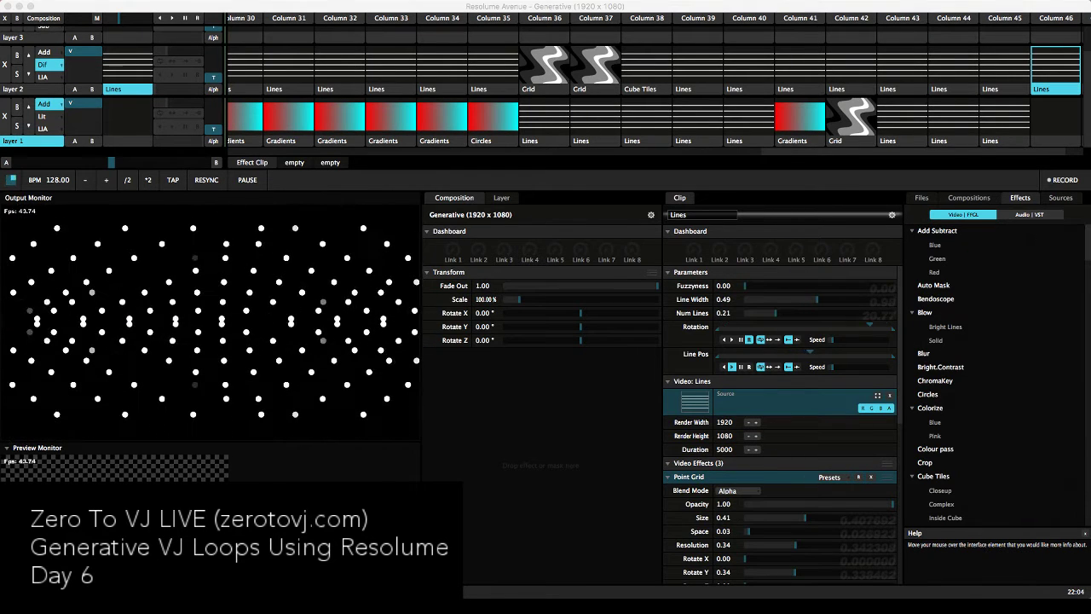
key("super+Tab")
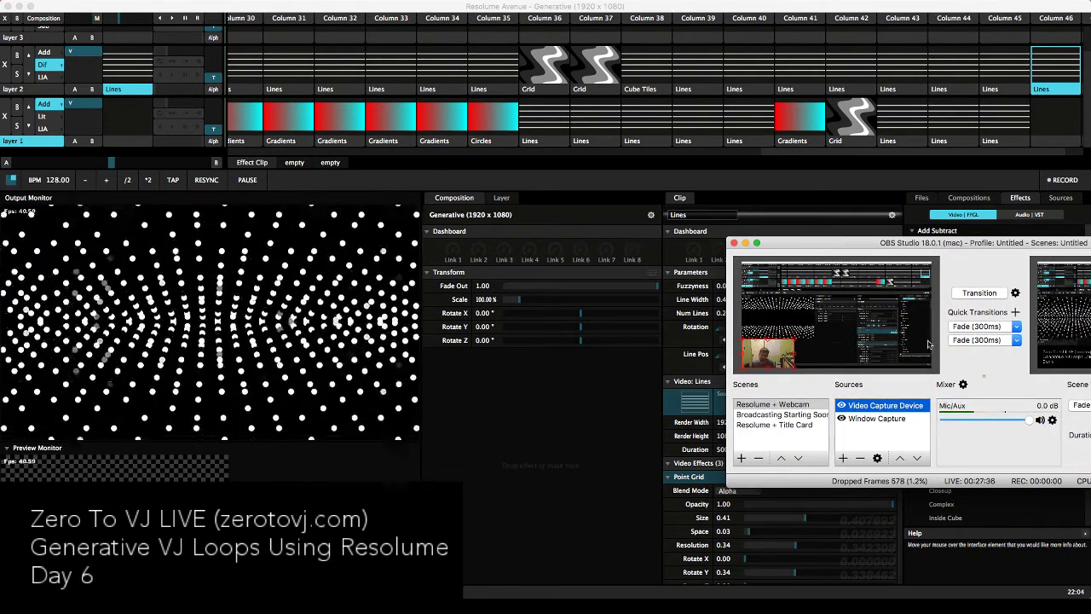
left_click(979, 292)
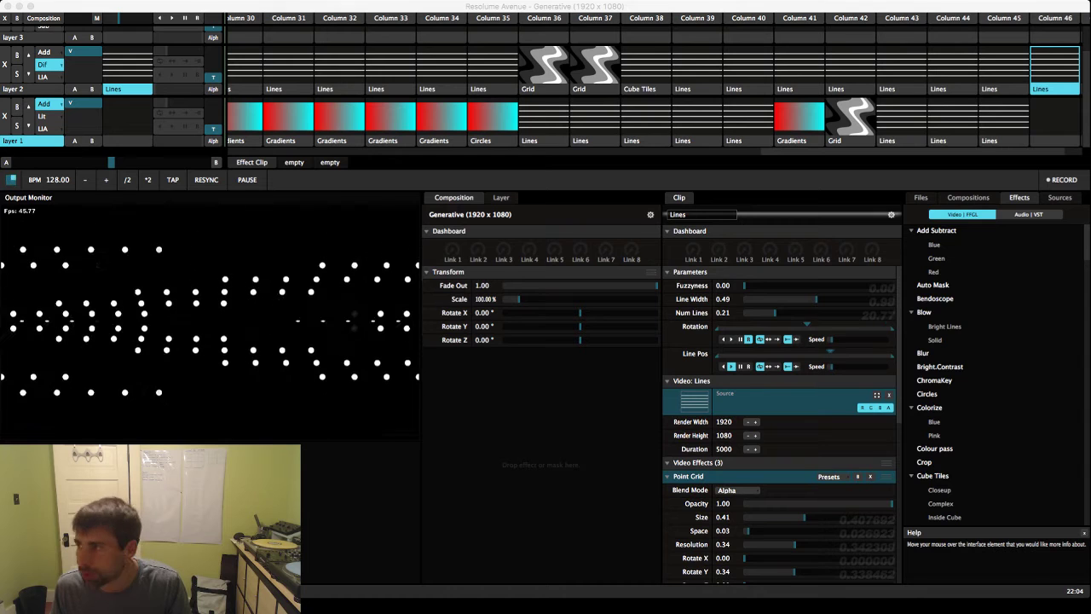